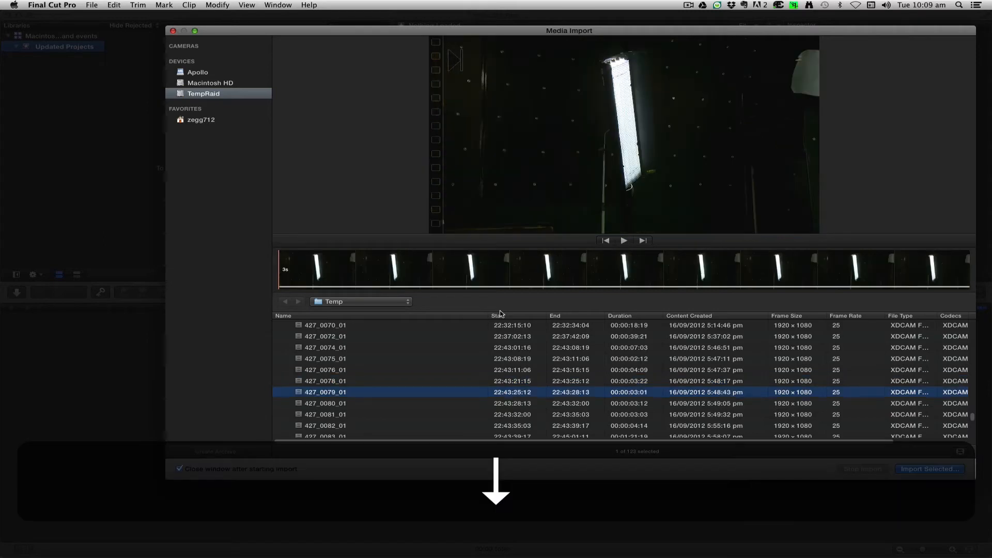
Step: Preview the clips in the Temp folder and import 427_0079_01 through 427_0082_01 into the existing Updated Projects event, copying them to the library
{"action": "key", "text": "Up"}
{"action": "scroll", "coordinate": [443, 409], "scroll_direction": "down", "scroll_amount": 1}
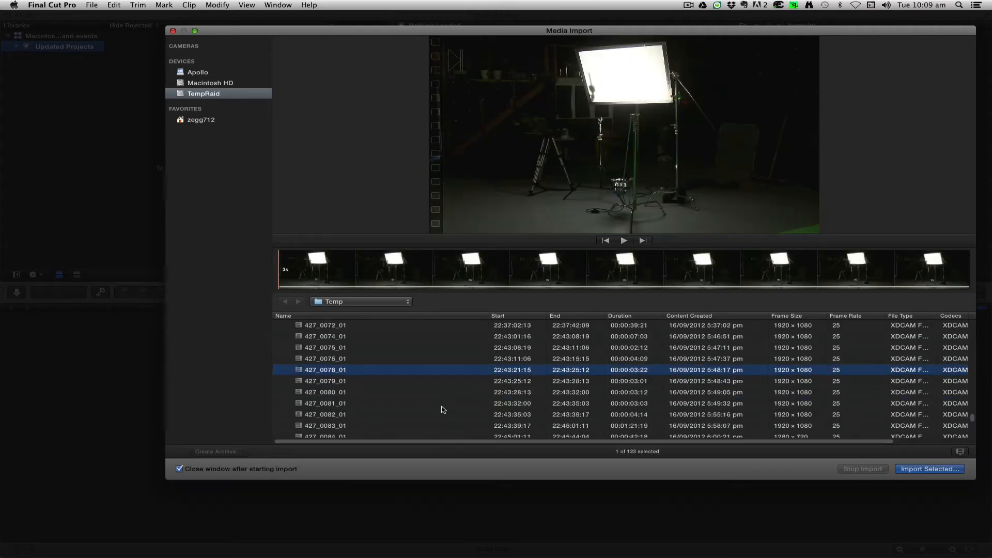
{"action": "key", "text": "Down"}
{"action": "key", "text": "Down"}
{"action": "key", "text": "Down"}
{"action": "key", "text": "Down"}
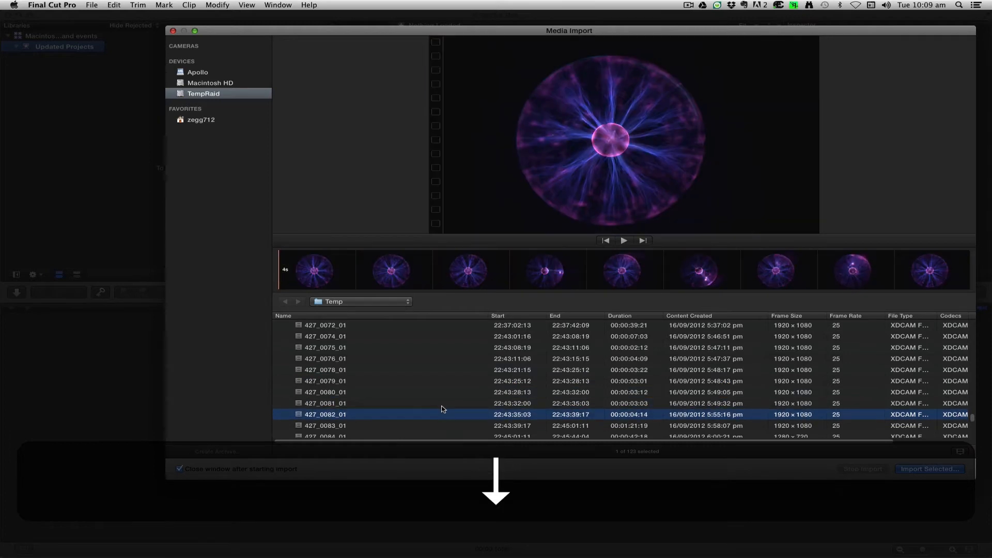
{"action": "key", "text": "shift+Up"}
{"action": "key", "text": "shift+Up"}
{"action": "key", "text": "shift+Up"}
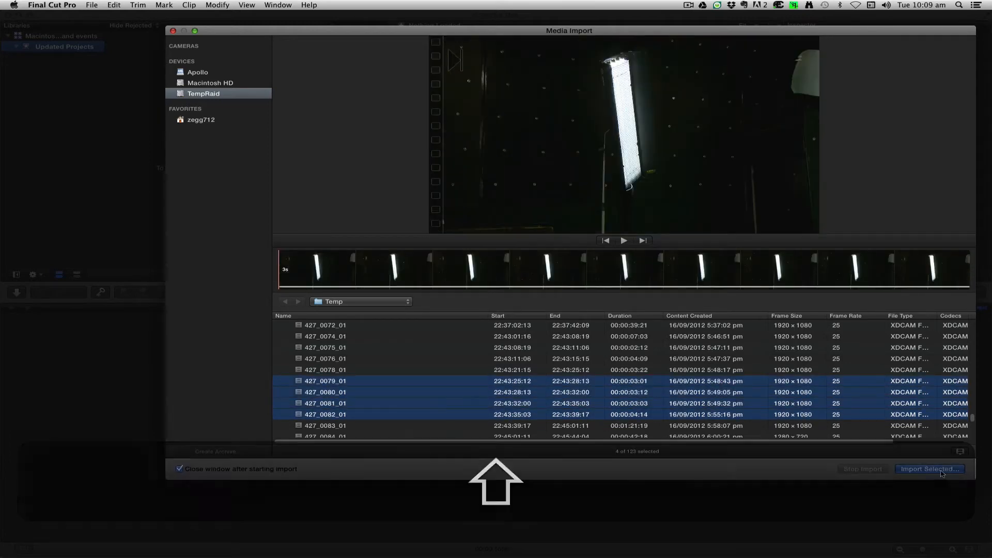
{"action": "left_click", "coordinate": [941, 471]}
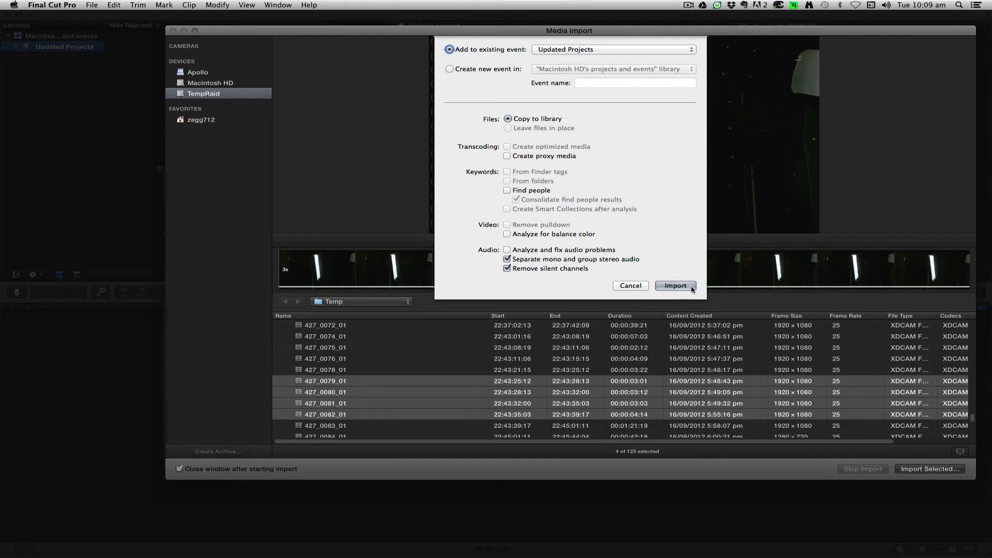
{"action": "left_click", "coordinate": [685, 287]}
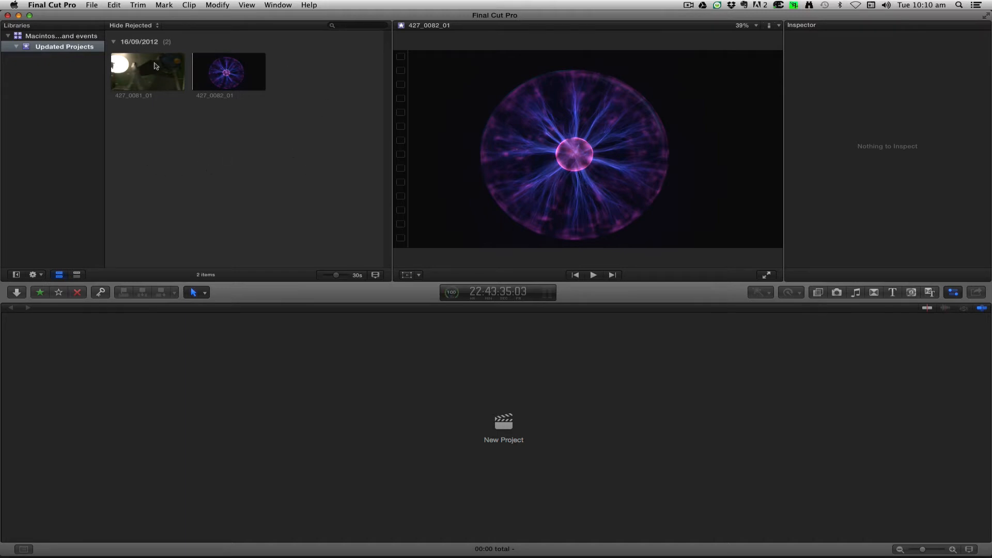
Step: Create a new project named Talk 01 with automatic settings in the Updated Projects event
{"action": "left_click", "coordinate": [59, 37]}
{"action": "left_click", "coordinate": [58, 46]}
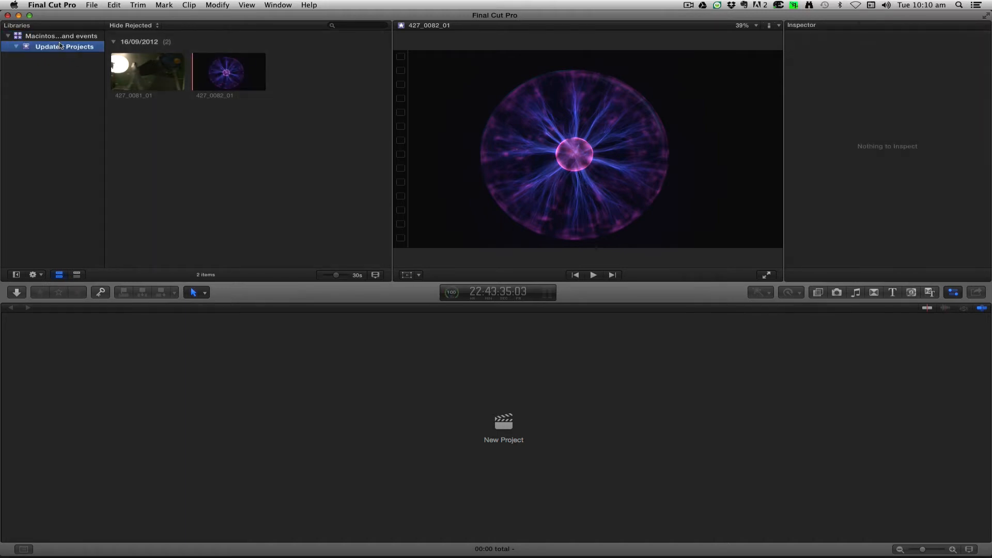
{"action": "left_click", "coordinate": [504, 422]}
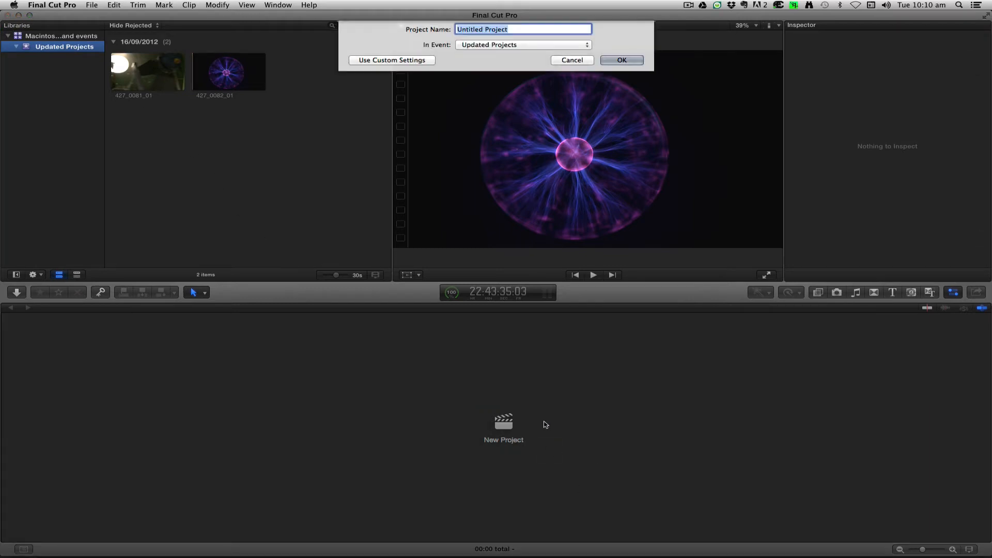
{"action": "left_click", "coordinate": [391, 60]}
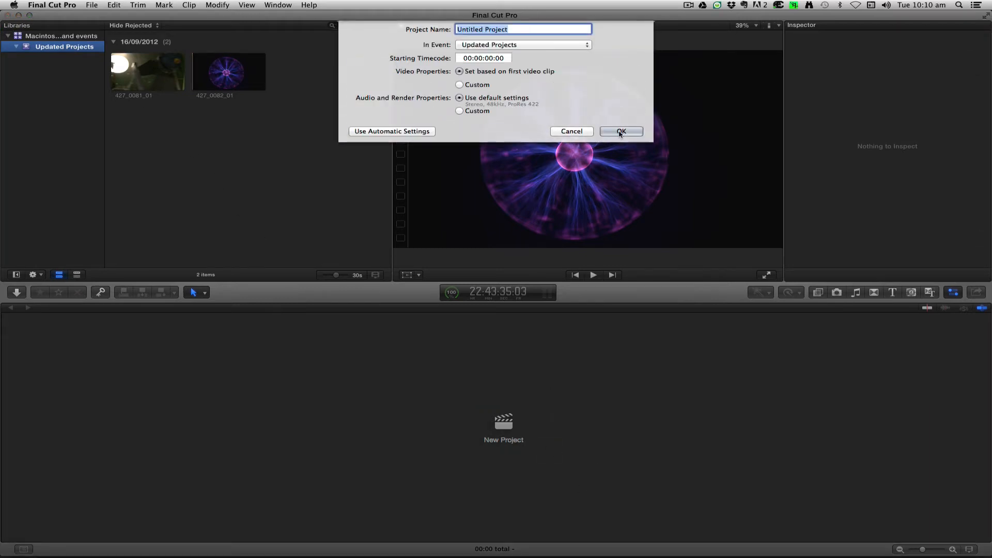
{"action": "left_click", "coordinate": [474, 84]}
{"action": "left_click", "coordinate": [485, 74]}
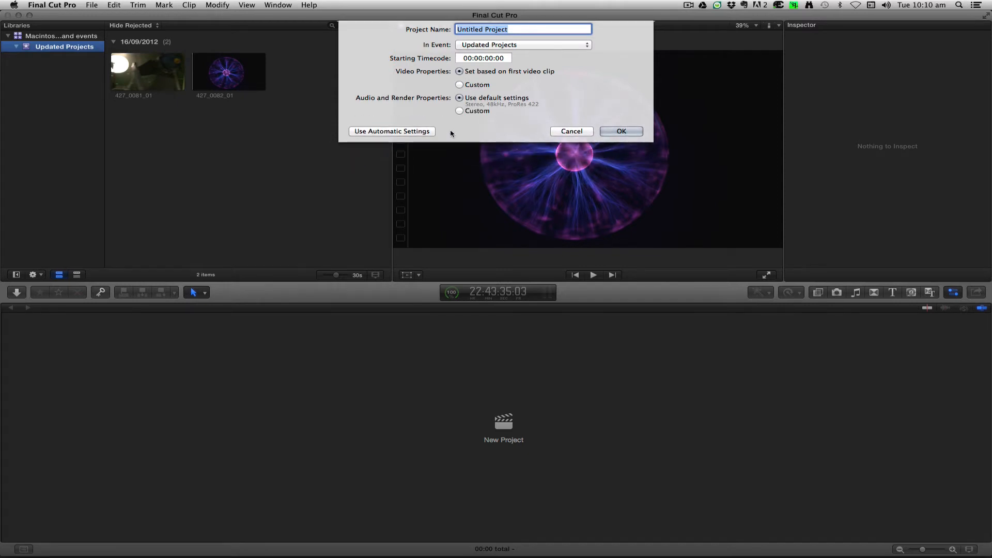
{"action": "left_click", "coordinate": [394, 132]}
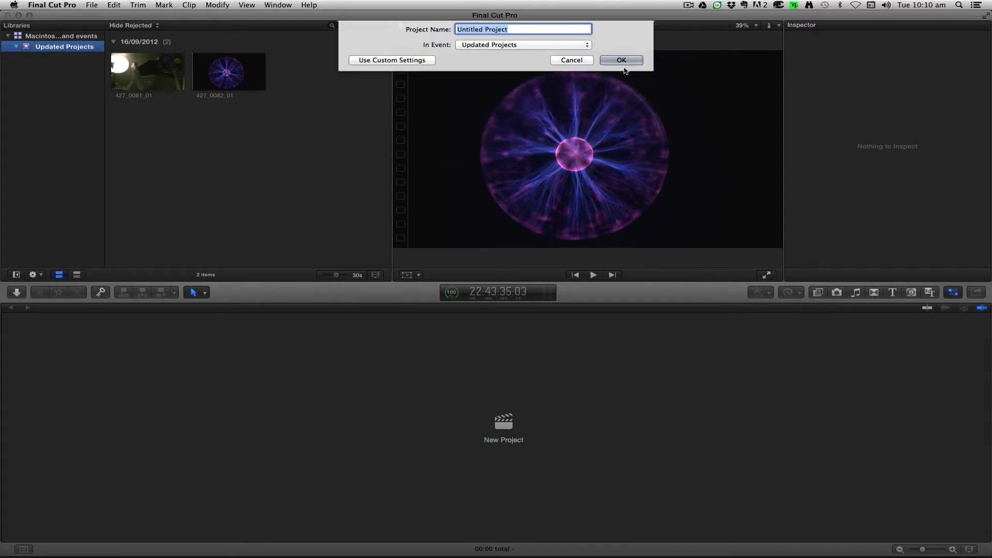
{"action": "type", "text": "Talk"}
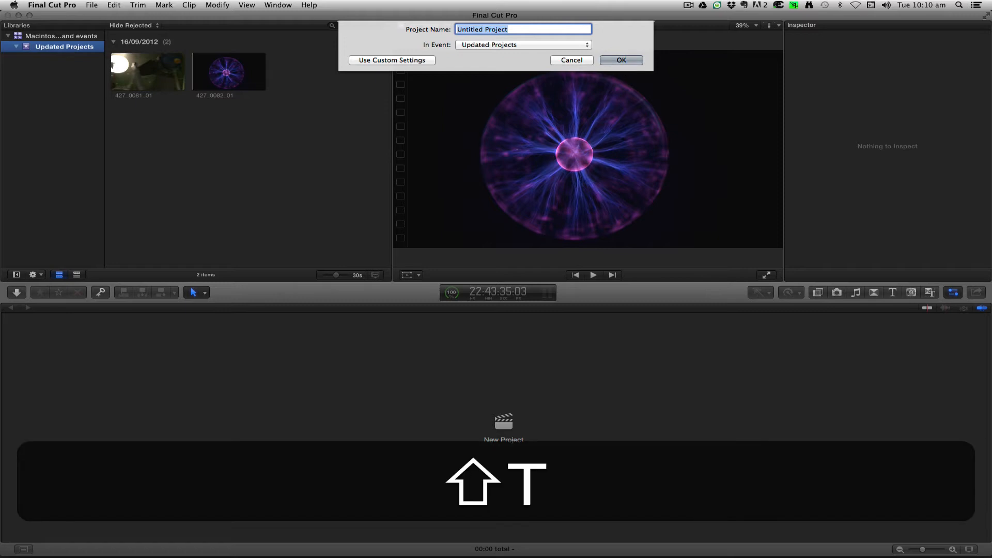
{"action": "type", "text": " 01"}
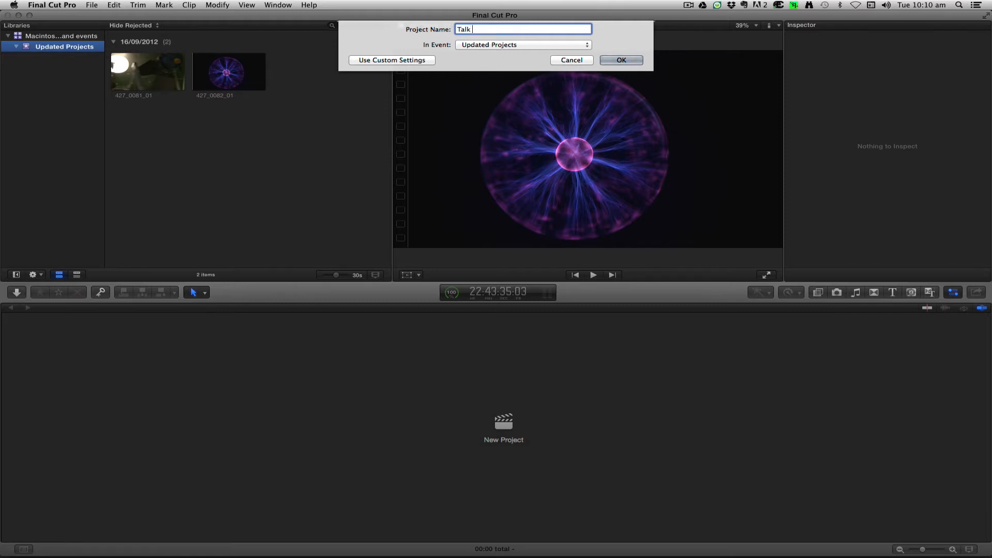
{"action": "key", "text": "Return"}
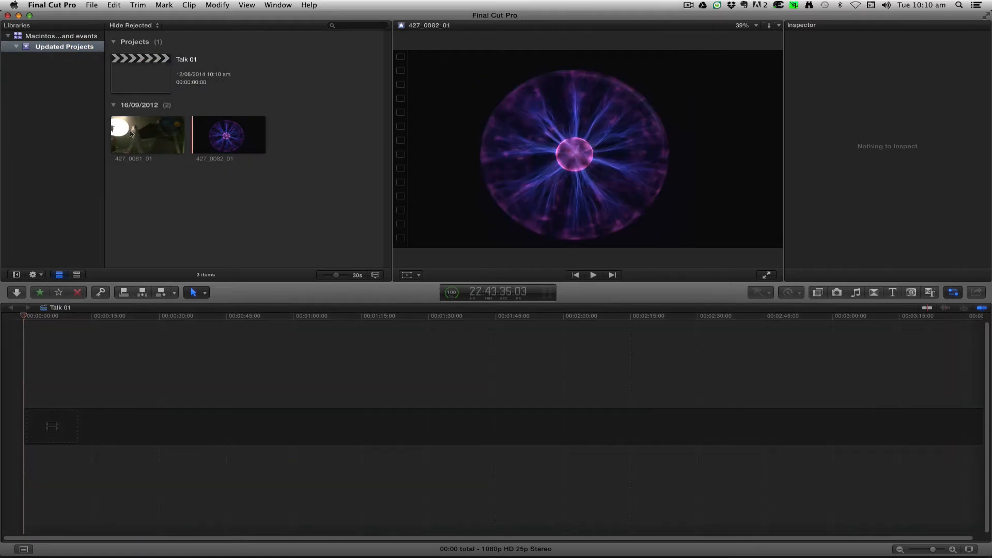
Step: Mark a range of about 01:22 in the middle of clip 427_0081_01
{"action": "left_click", "coordinate": [155, 136]}
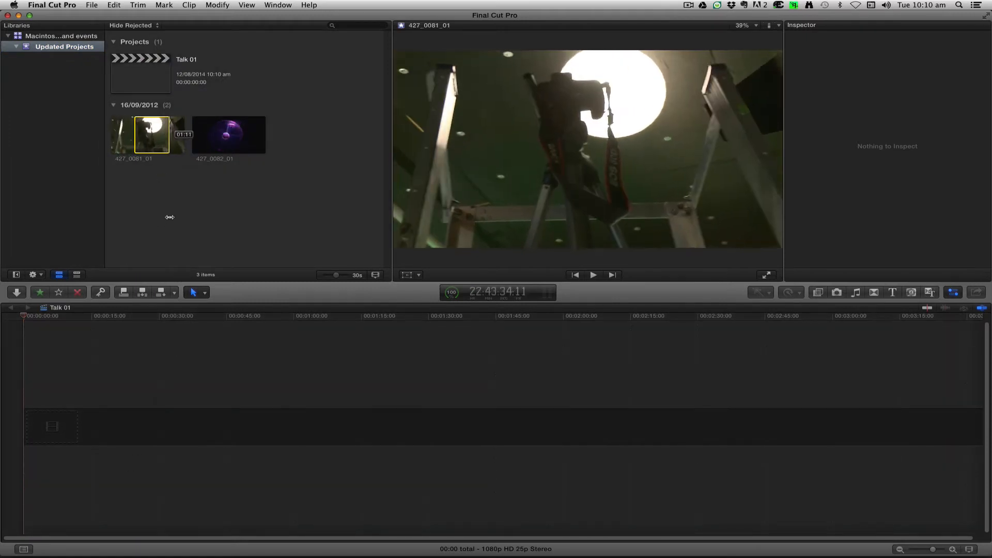
{"action": "left_click", "coordinate": [152, 137]}
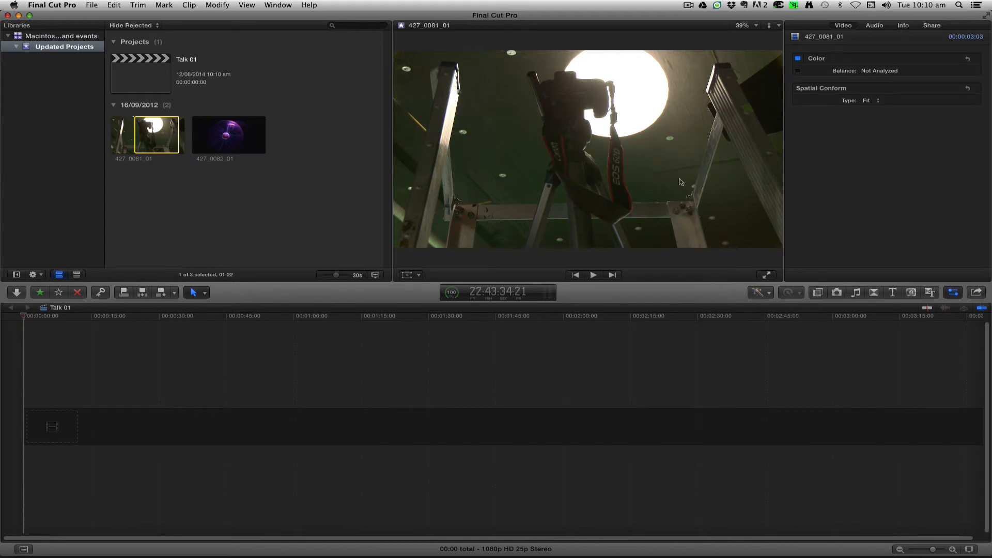
{"action": "left_click", "coordinate": [248, 5]}
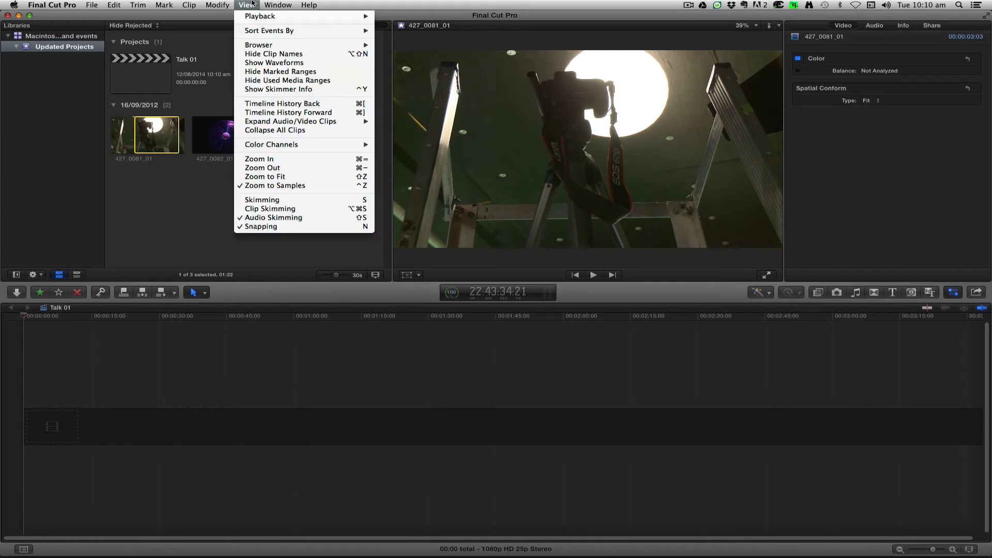
{"action": "left_click", "coordinate": [251, 5]}
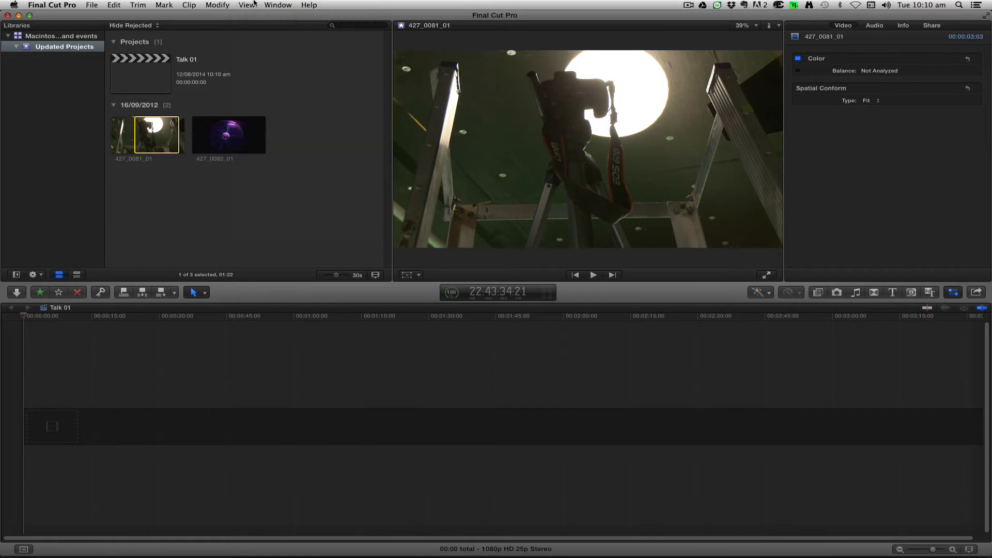
{"action": "left_click", "coordinate": [252, 4]}
{"action": "mouse_move", "coordinate": [275, 45]}
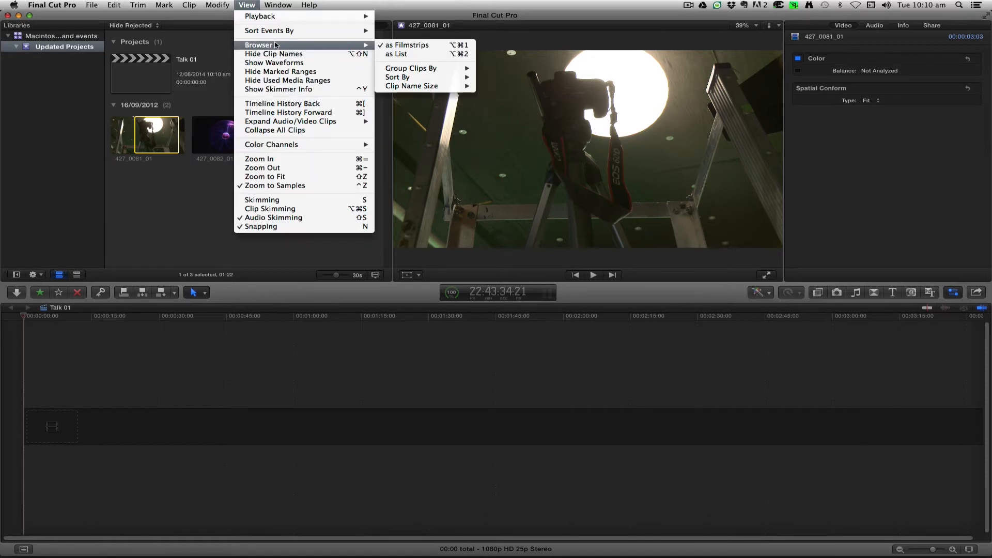
{"action": "left_click", "coordinate": [242, 3]}
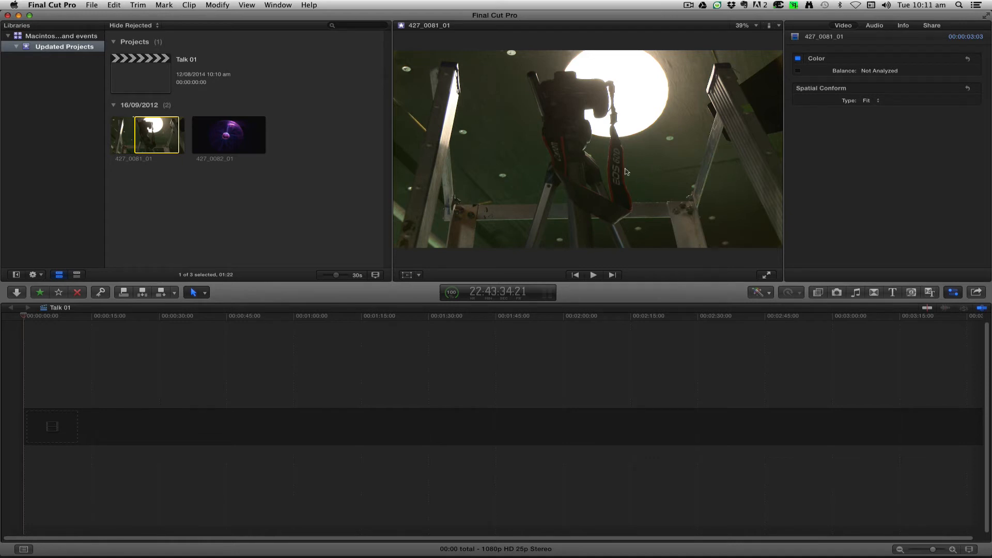
Step: Enlarge the viewer by narrowing the browser and reducing the timeline's height, and hide the inspector
{"action": "left_click_drag", "start_coordinate": [392, 261], "coordinate": [251, 261]}
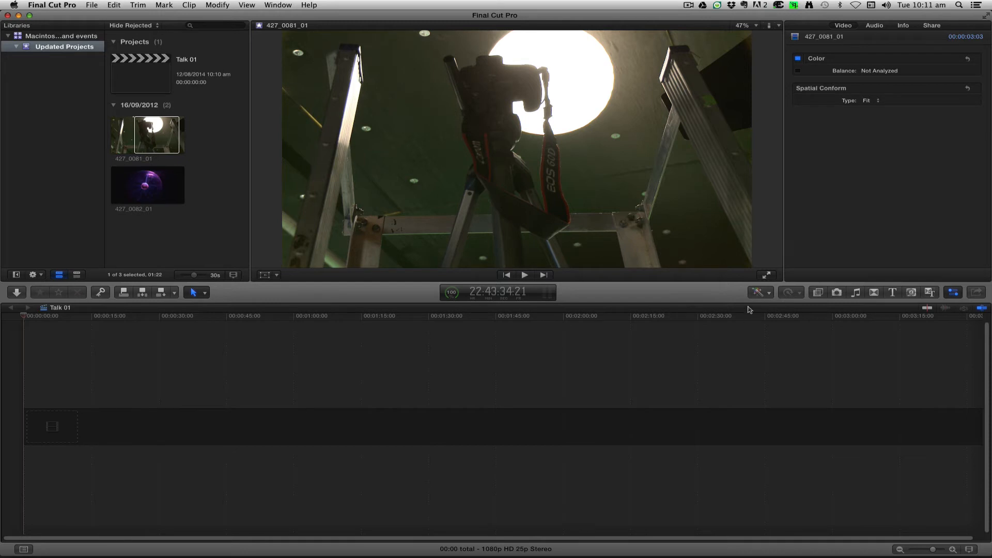
{"action": "left_click_drag", "start_coordinate": [717, 282], "coordinate": [723, 468]}
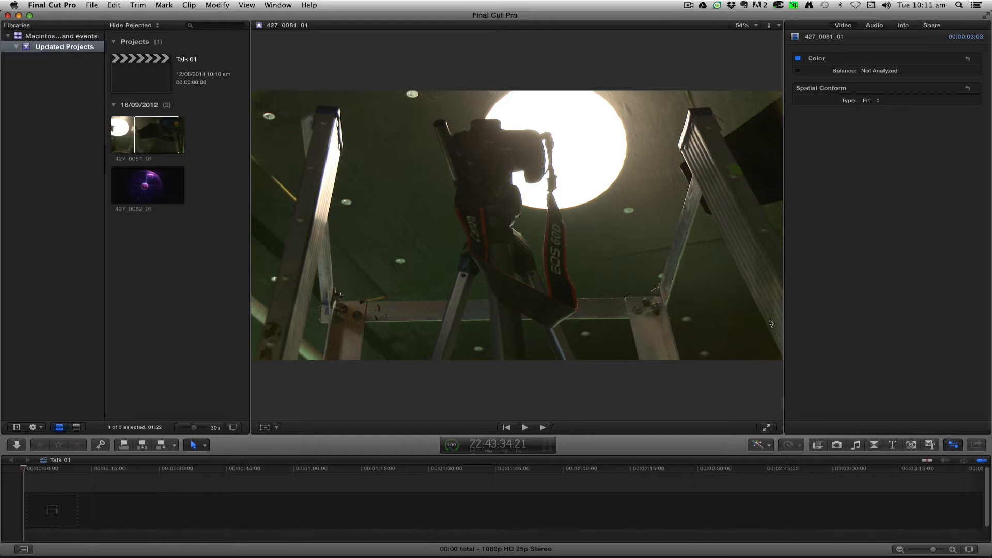
{"action": "left_click", "coordinate": [953, 445]}
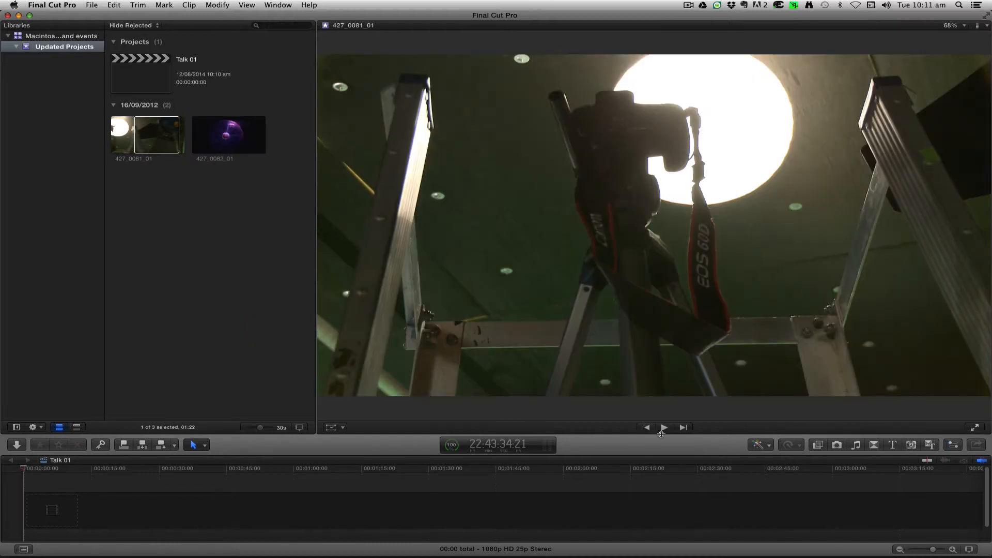
{"action": "left_click_drag", "start_coordinate": [682, 433], "coordinate": [669, 366]}
{"action": "left_click_drag", "start_coordinate": [316, 209], "coordinate": [349, 207]}
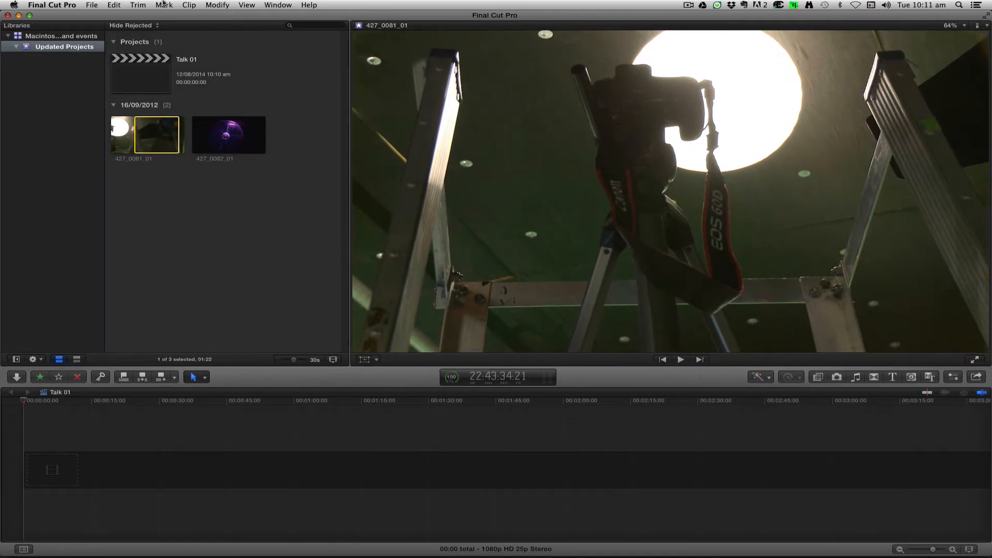
{"action": "left_click", "coordinate": [247, 5]}
{"action": "left_click", "coordinate": [251, 3]}
{"action": "left_click", "coordinate": [225, 3]}
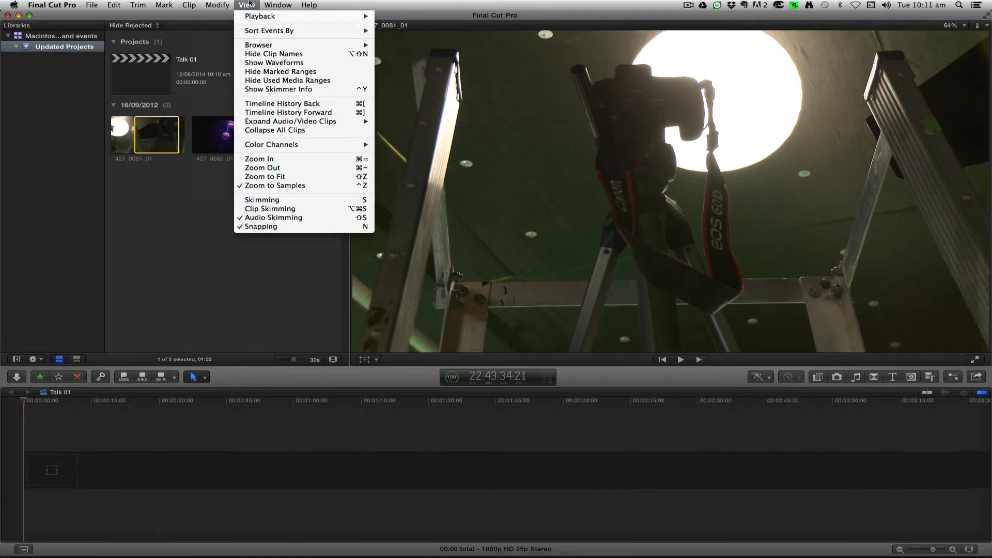
{"action": "left_click", "coordinate": [249, 2]}
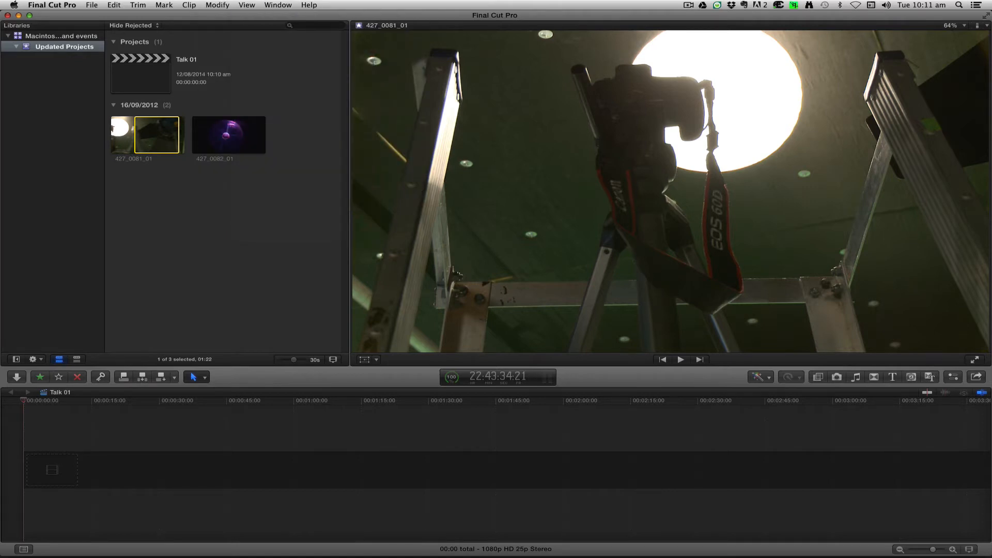
Step: Show the inspector again and give the timeline area more height
{"action": "left_click", "coordinate": [953, 376]}
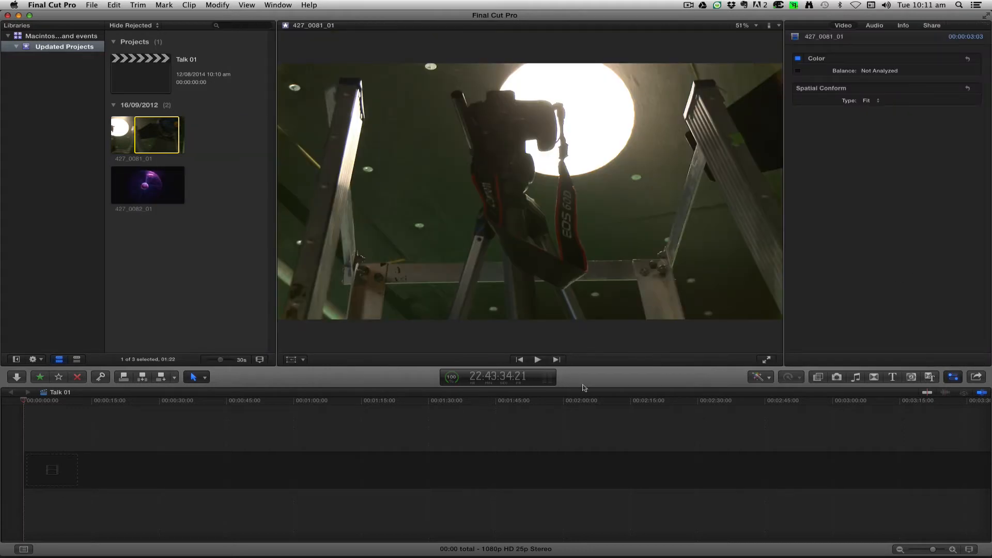
{"action": "left_click", "coordinate": [609, 359]}
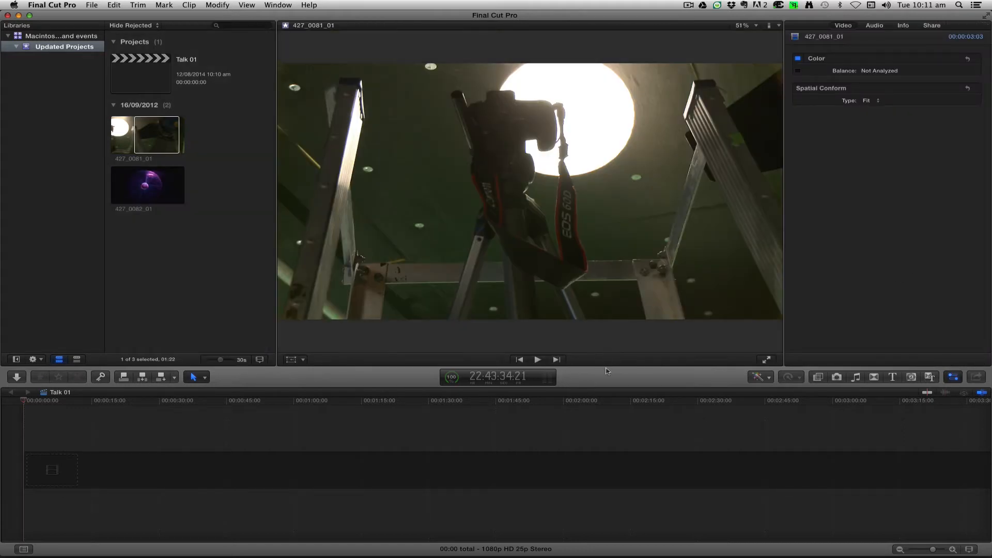
{"action": "left_click_drag", "start_coordinate": [606, 365], "coordinate": [571, 293]}
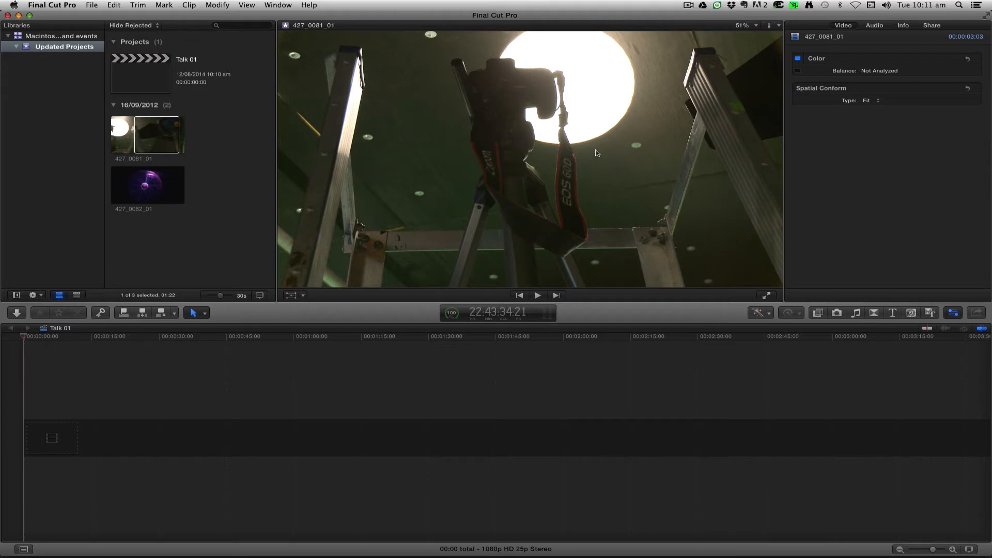
Step: Place the marked range of clip 427_0081_01 at the start of the Talk 01 timeline
{"action": "left_click_drag", "start_coordinate": [153, 138], "coordinate": [70, 444]}
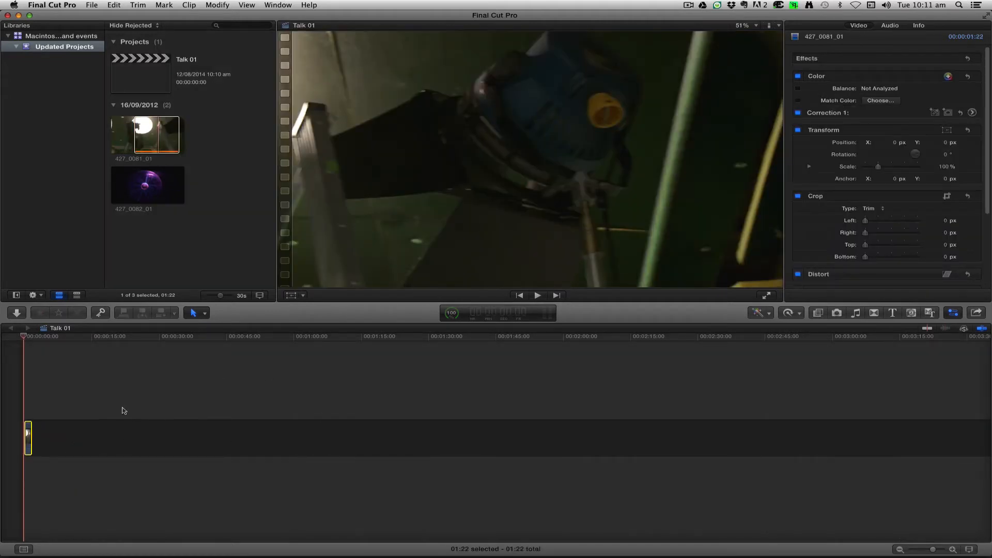
Step: Mark a range of about 02:10 in the middle of clip 427_0082_01
{"action": "left_click", "coordinate": [165, 180]}
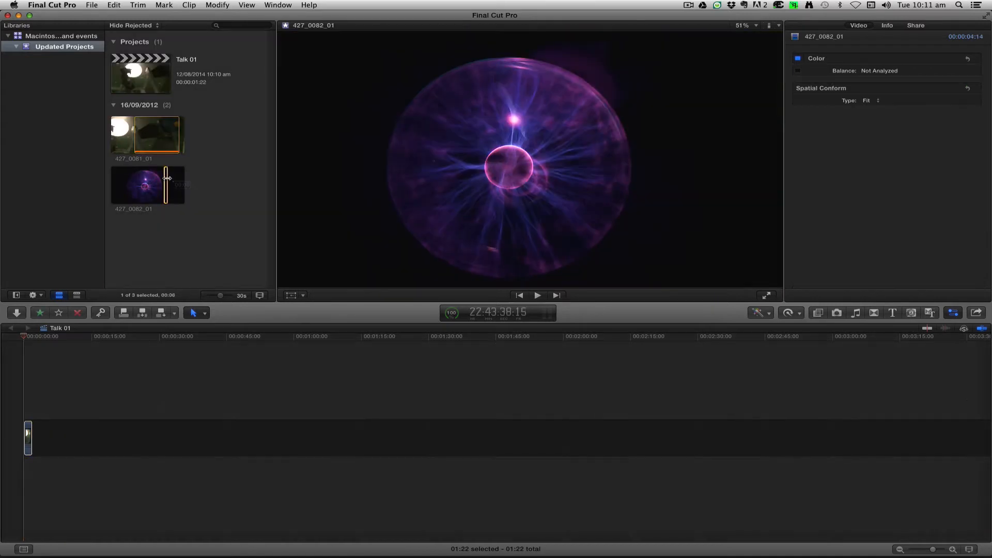
{"action": "left_click", "coordinate": [142, 410]}
{"action": "left_click", "coordinate": [164, 185]}
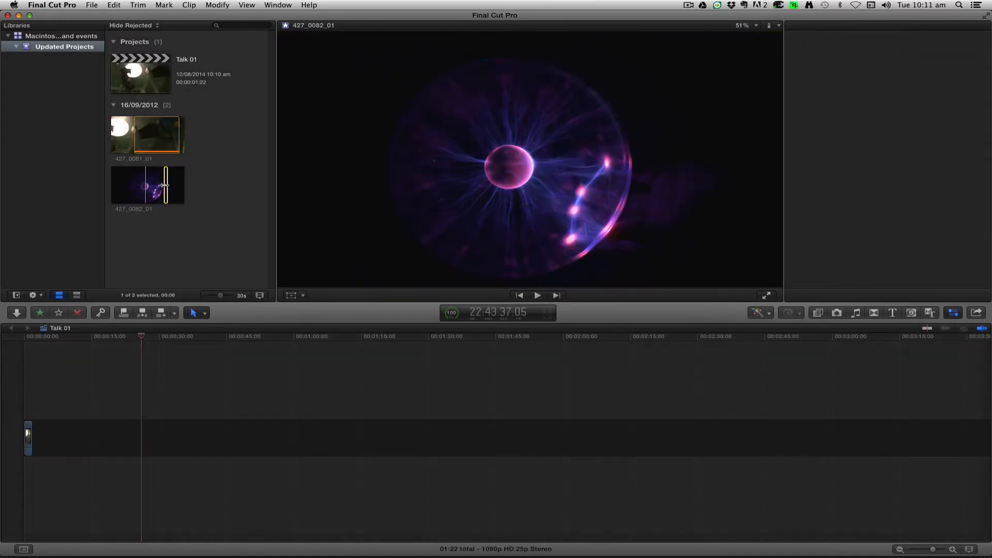
{"action": "left_click_drag", "start_coordinate": [165, 185], "coordinate": [129, 186]}
{"action": "left_click", "coordinate": [152, 189]}
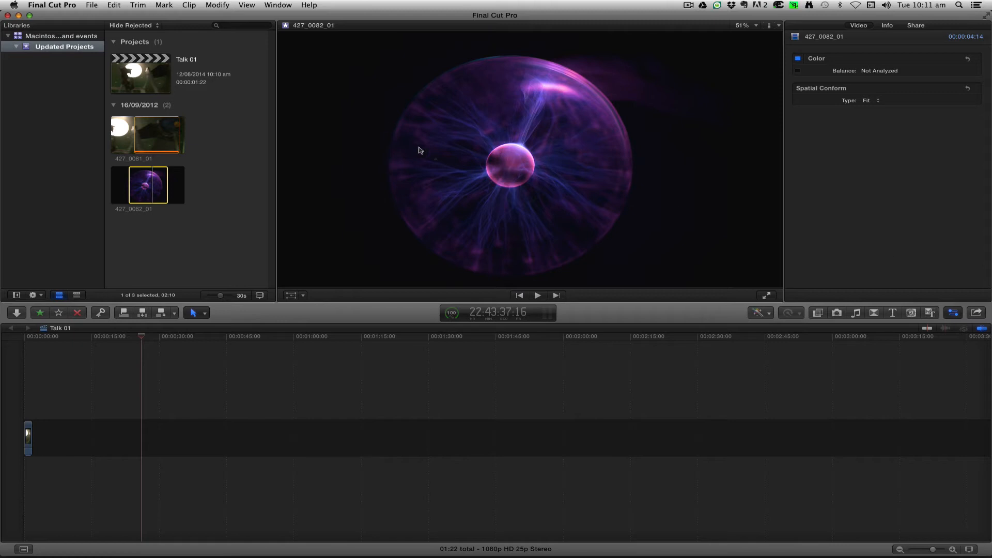
Step: Play the Talk 01 timeline from its beginning and reselect the used range of clip 427_0081_01 in the browser
{"action": "left_click", "coordinate": [7, 358]}
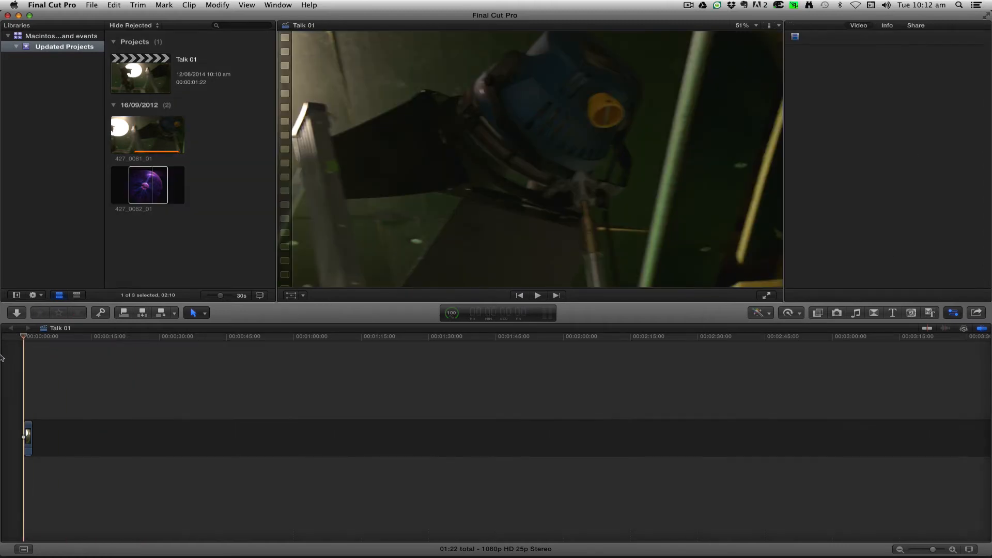
{"action": "key", "text": "space"}
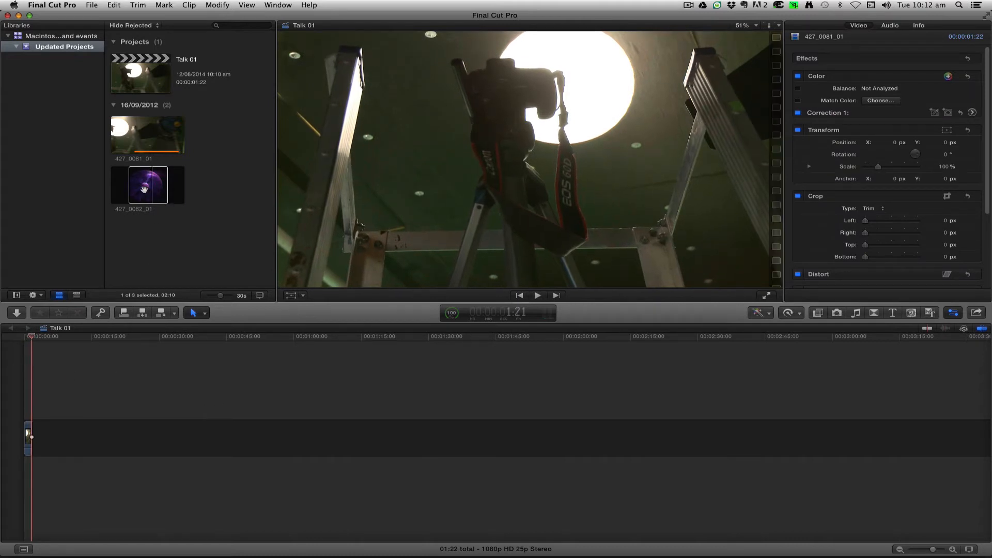
{"action": "left_click", "coordinate": [155, 137]}
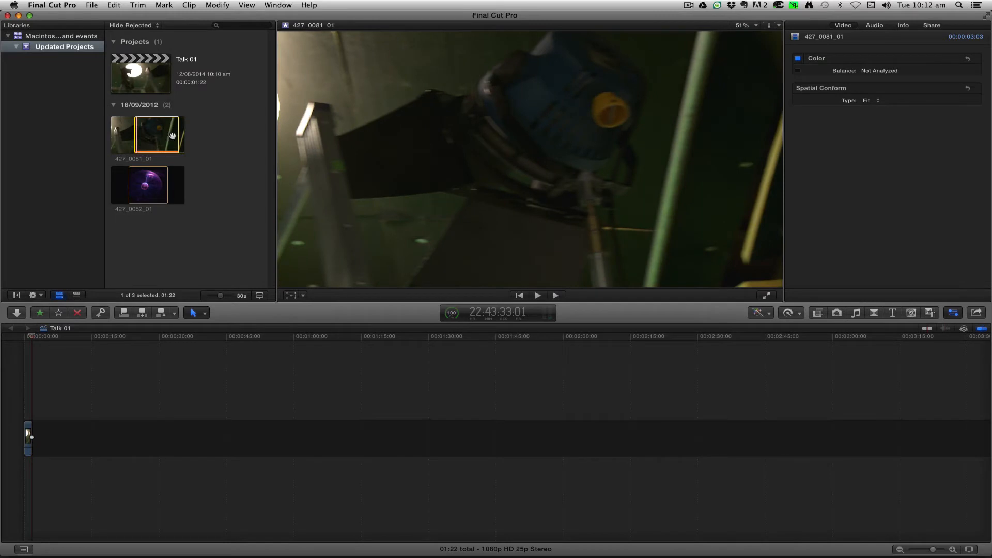
Step: Shorten the marked range of clip 427_0081_01 to 01:02 and append it twice to the end of the Talk 01 timeline
{"action": "left_click_drag", "start_coordinate": [180, 135], "coordinate": [160, 137]}
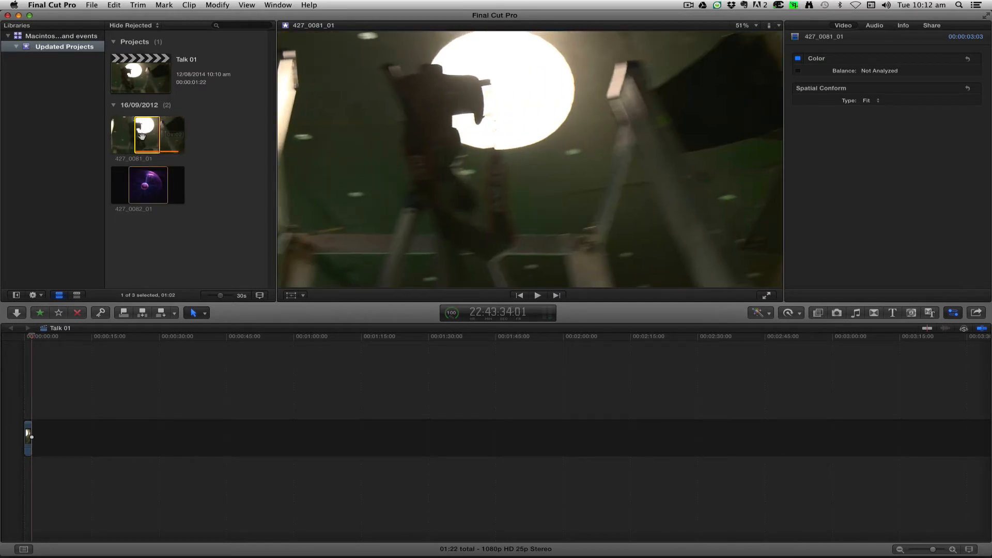
{"action": "left_click_drag", "start_coordinate": [135, 193], "coordinate": [108, 441]}
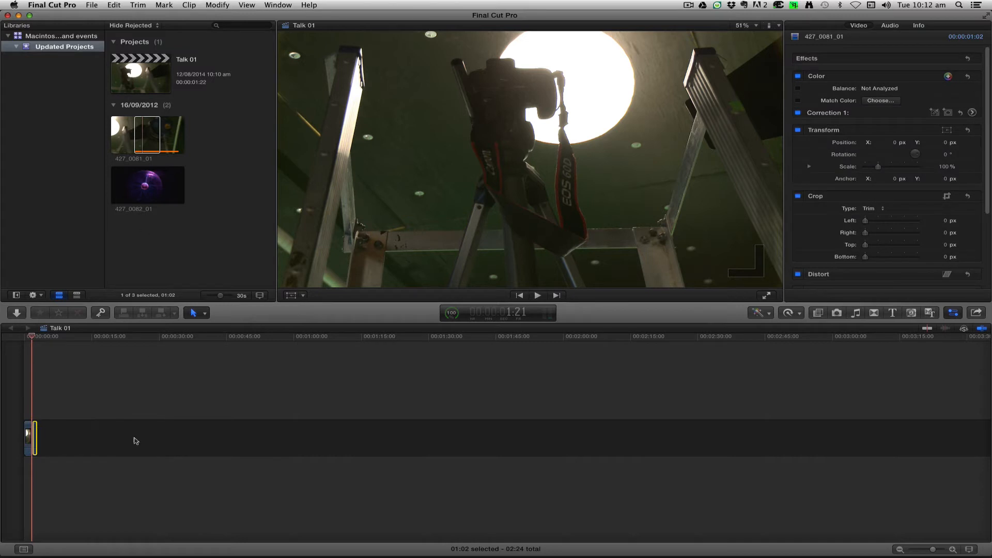
{"action": "left_click_drag", "start_coordinate": [144, 129], "coordinate": [317, 387]}
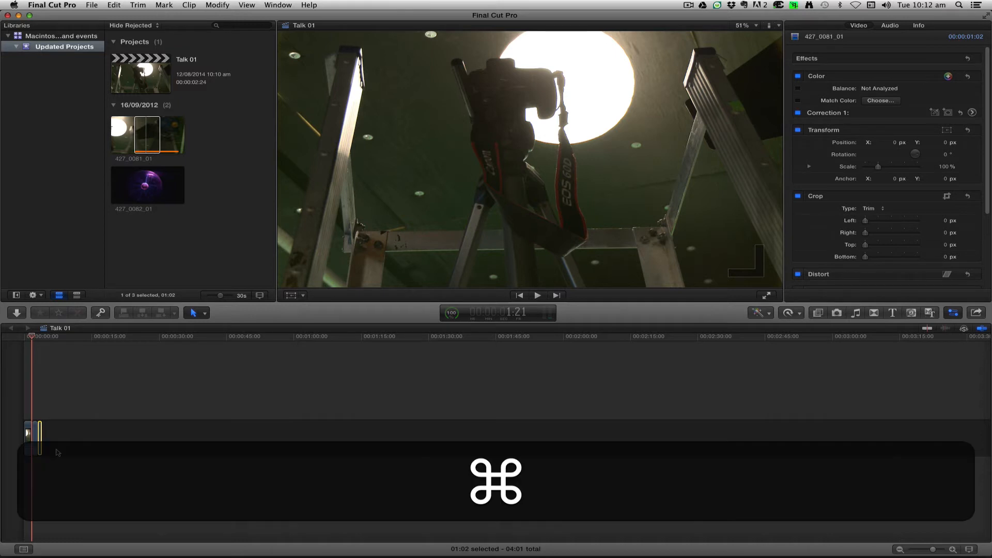
Step: Move the third timeline clip with the Position tool to about the 12-second mark, connected above the primary storyline
{"action": "key", "text": "super+equal"}
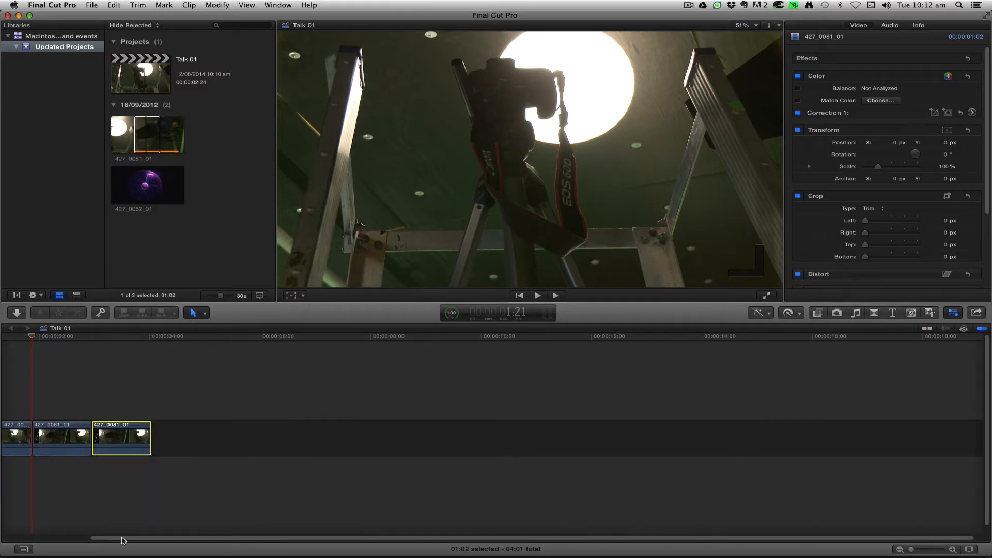
{"action": "left_click_drag", "start_coordinate": [123, 539], "coordinate": [2, 542]}
{"action": "left_click", "coordinate": [287, 378]}
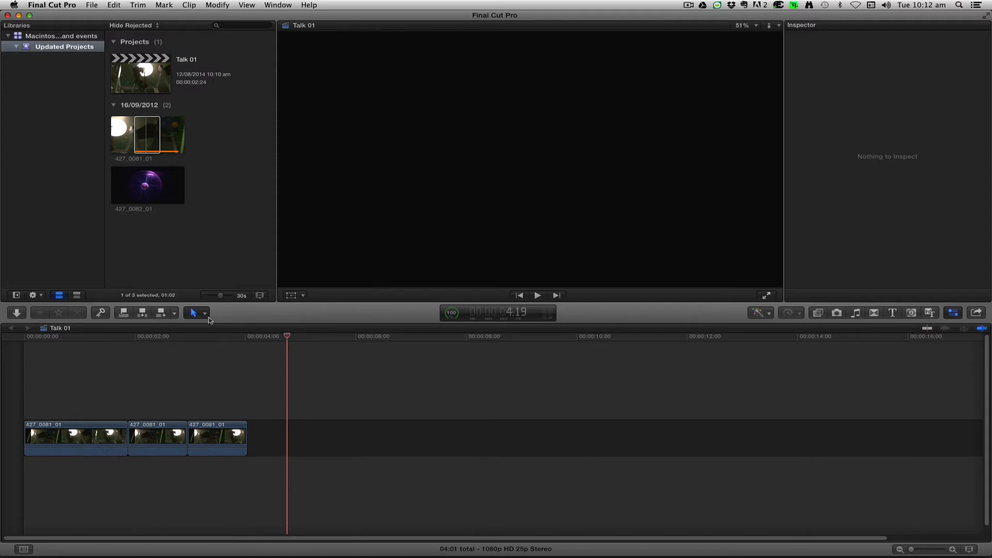
{"action": "left_click", "coordinate": [205, 313]}
{"action": "left_click", "coordinate": [220, 442]}
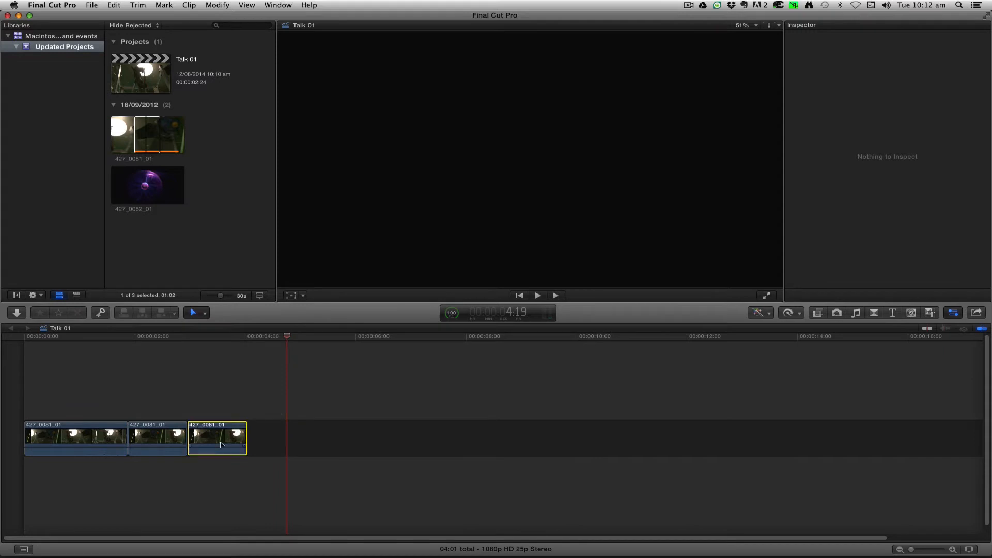
{"action": "left_click_drag", "start_coordinate": [220, 442], "coordinate": [736, 403]}
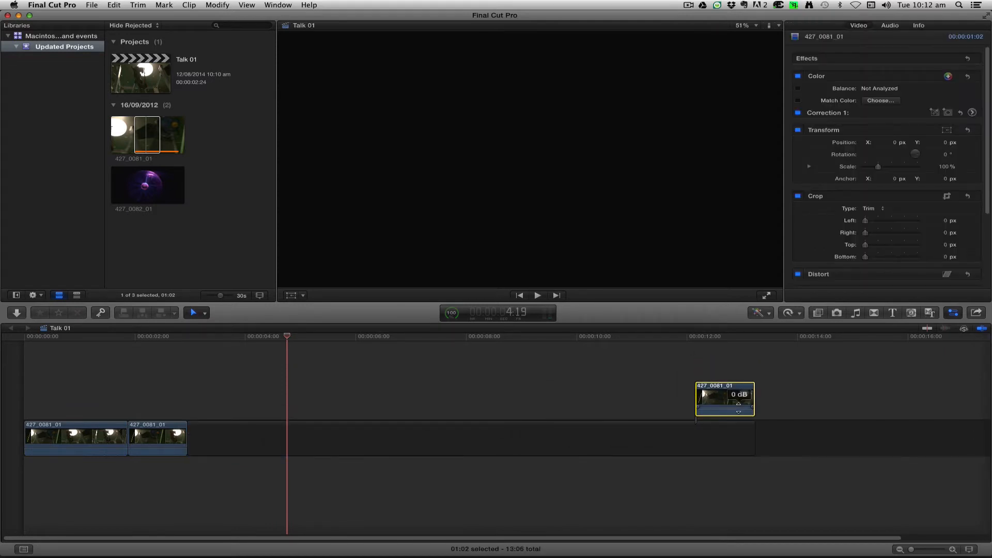
Step: Delete the moved clip and the empty gap clip left at the end of the storyline
{"action": "key", "text": "BackSpace"}
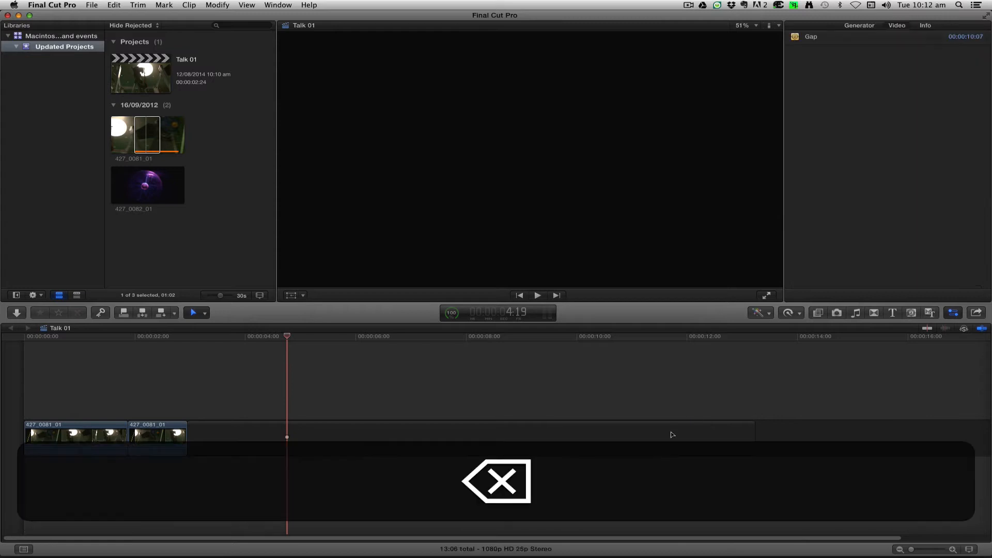
{"action": "left_click", "coordinate": [665, 430]}
{"action": "key", "text": "BackSpace"}
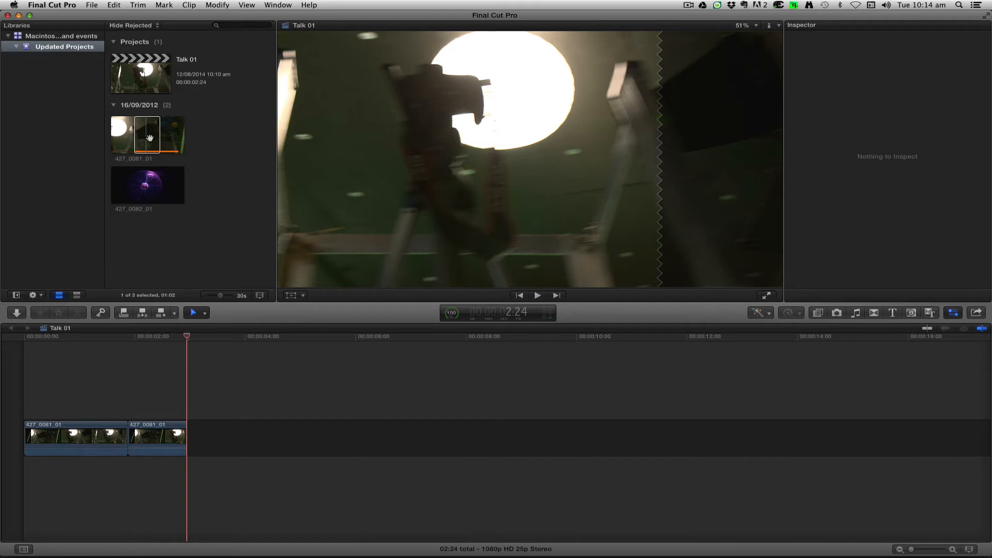
Step: Place the 01:02 range of clip 427_0081_01 slightly after the second storyline clip, and delete the gap between them using the Select tool
{"action": "left_click_drag", "start_coordinate": [149, 137], "coordinate": [205, 436]}
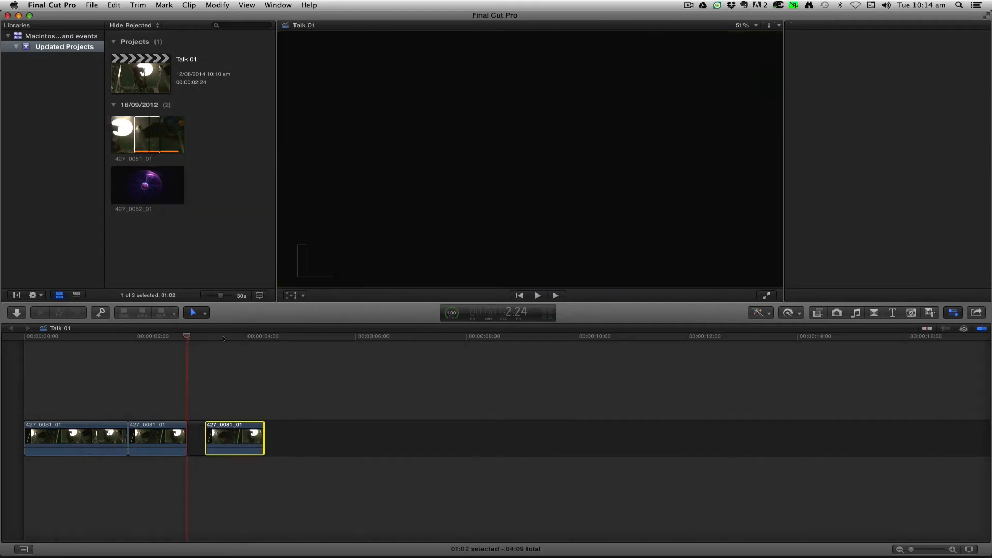
{"action": "left_click", "coordinate": [147, 202]}
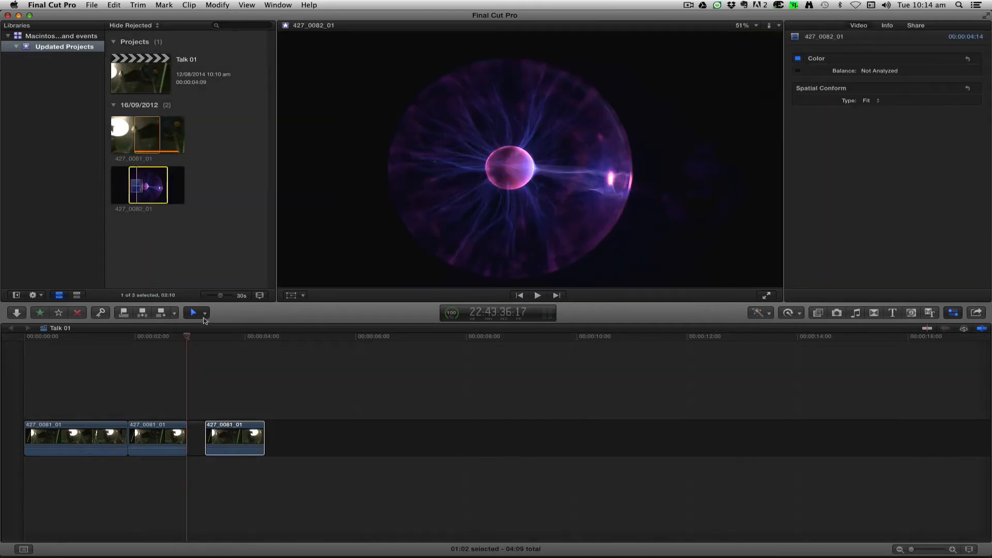
{"action": "left_click", "coordinate": [205, 313]}
{"action": "left_click", "coordinate": [211, 327]}
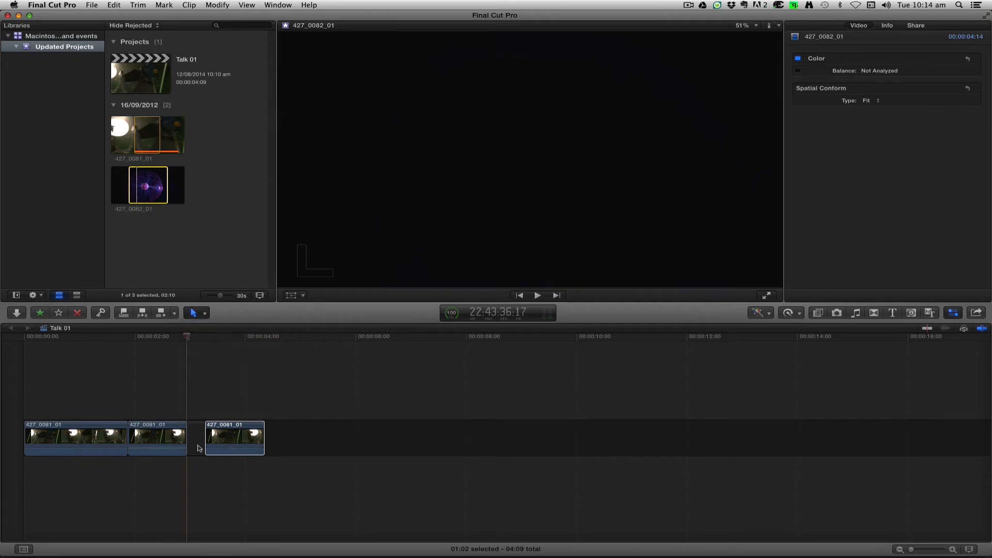
{"action": "left_click", "coordinate": [200, 448]}
{"action": "key", "text": "BackSpace"}
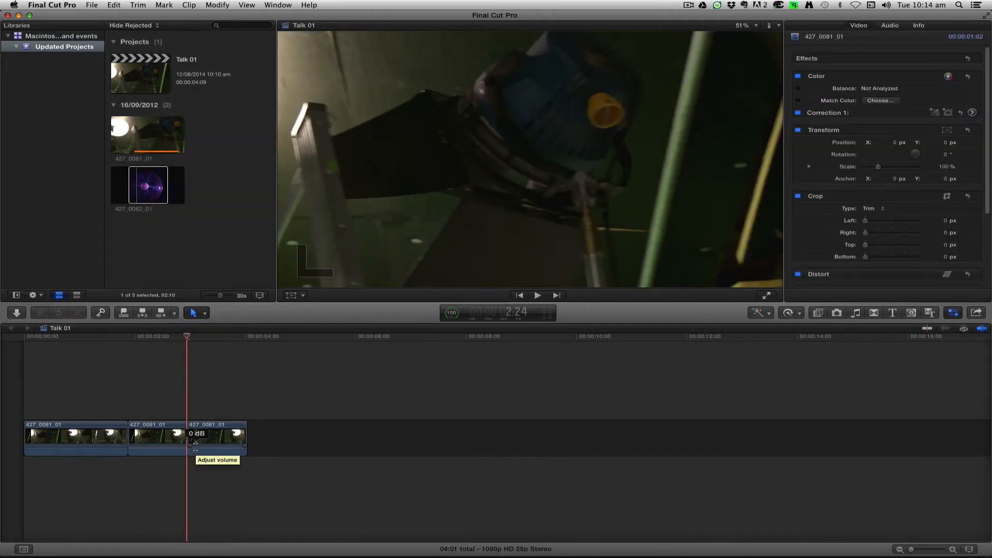
{"action": "key", "text": "super+bracketleft"}
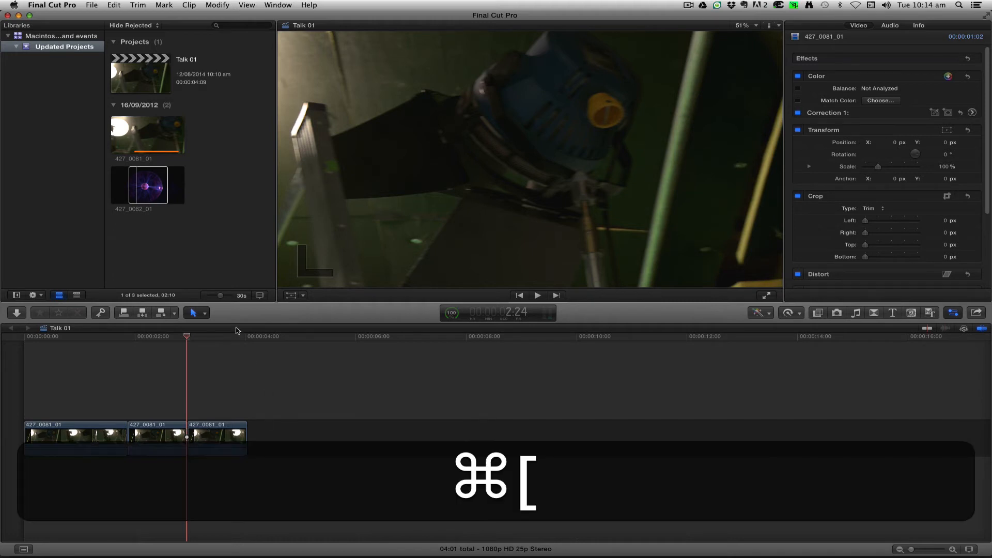
Step: Connect the marked range of clip 427_0082_01 above the second storyline clip at about 02:04 and trim it to 11 frames
{"action": "left_click_drag", "start_coordinate": [148, 188], "coordinate": [138, 402]}
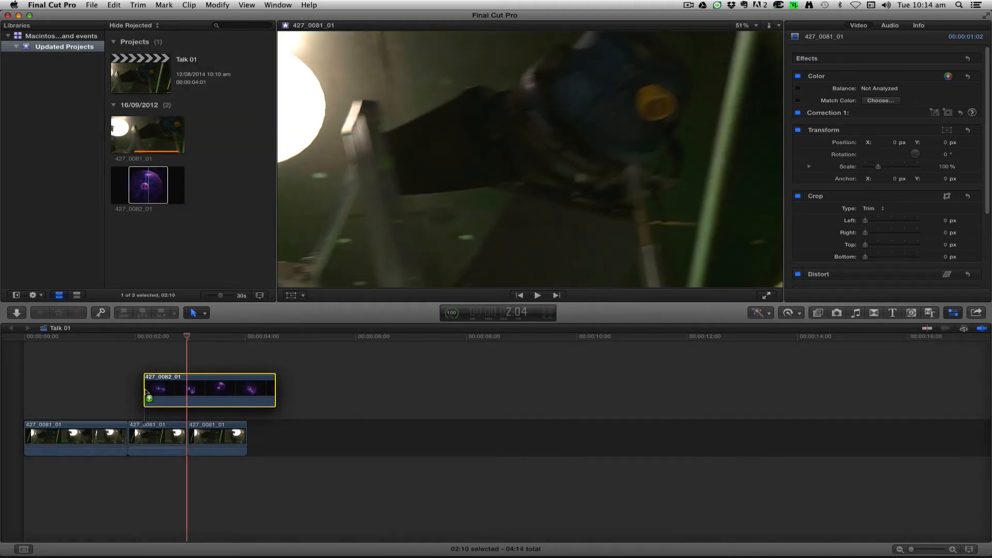
{"action": "left_click_drag", "start_coordinate": [272, 397], "coordinate": [166, 405]}
{"action": "mouse_move", "coordinate": [157, 344]}
{"action": "left_mouse_down"}
{"action": "mouse_move", "coordinate": [109, 343]}
{"action": "mouse_move", "coordinate": [171, 344]}
{"action": "left_mouse_up"}
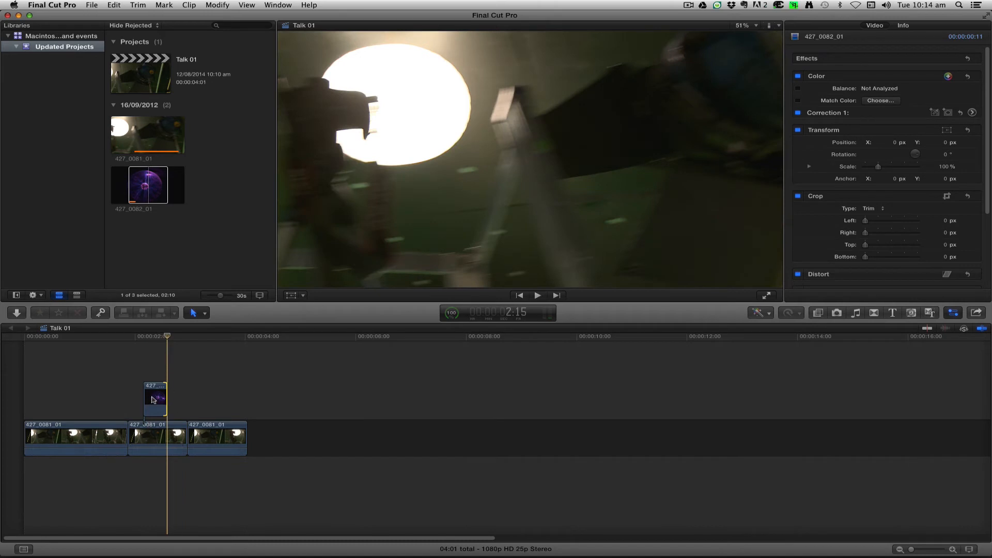
{"action": "left_click", "coordinate": [151, 339]}
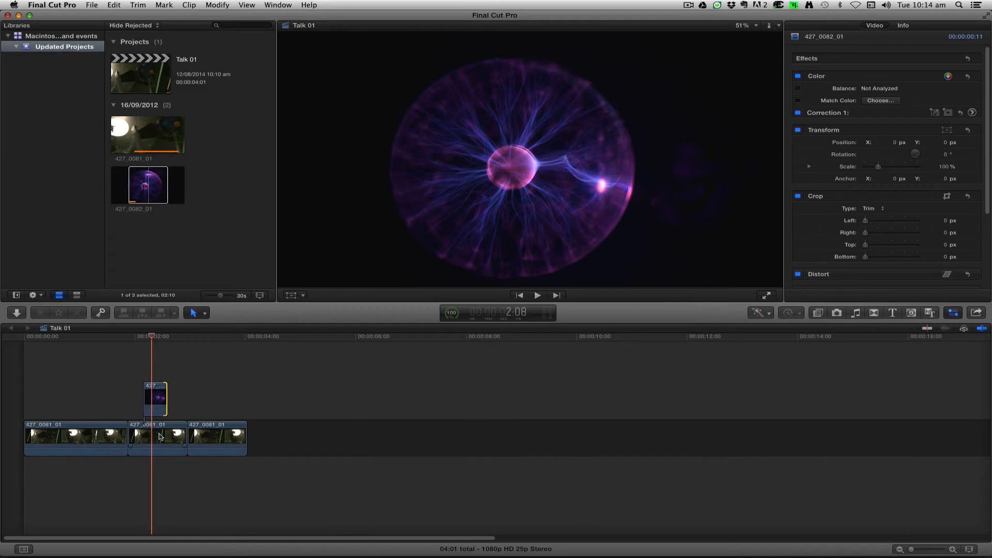
Step: Trim the end of the first storyline clip back to the playhead at 01:06 and undo the trim
{"action": "left_click", "coordinate": [93, 395]}
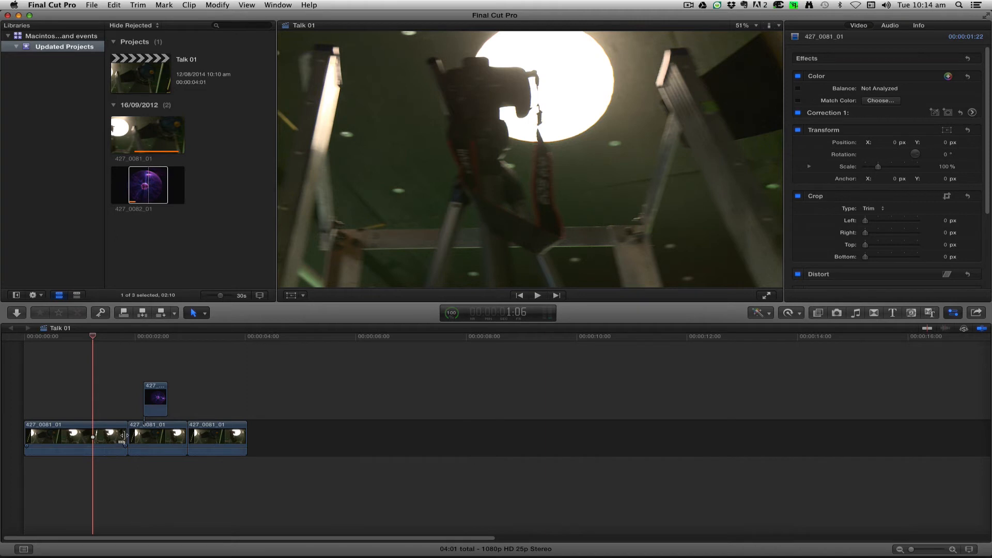
{"action": "left_click_drag", "start_coordinate": [126, 439], "coordinate": [91, 438]}
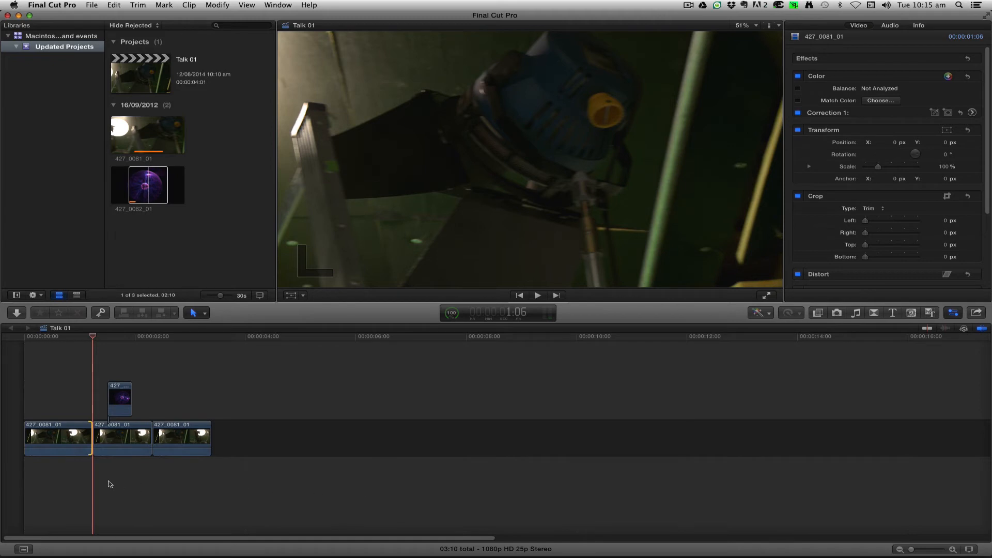
{"action": "key", "text": "super+z"}
Step: Trim the first storyline clip to 01:09 and extend its end to a duration of 02:03
{"action": "left_click_drag", "start_coordinate": [125, 439], "coordinate": [98, 439]}
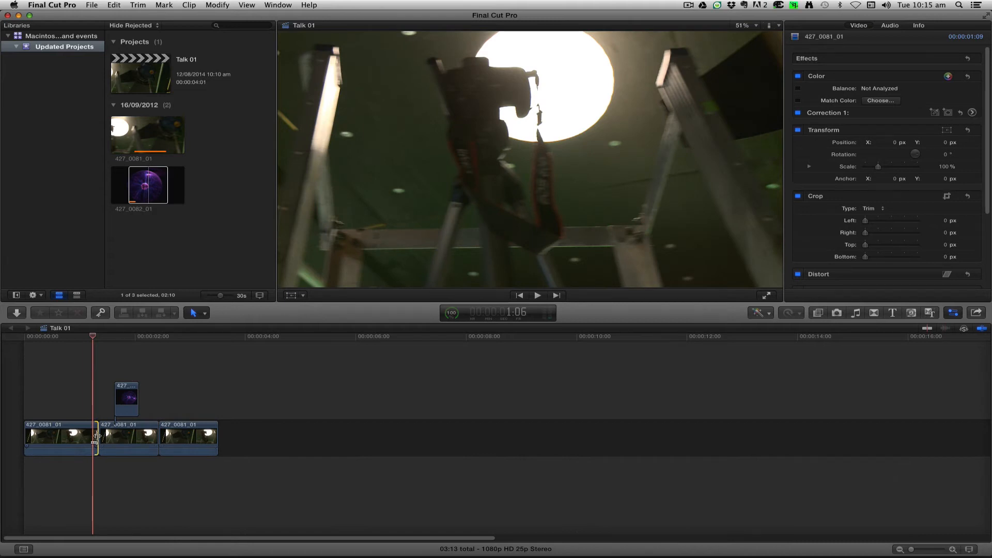
{"action": "left_click_drag", "start_coordinate": [96, 437], "coordinate": [140, 436]}
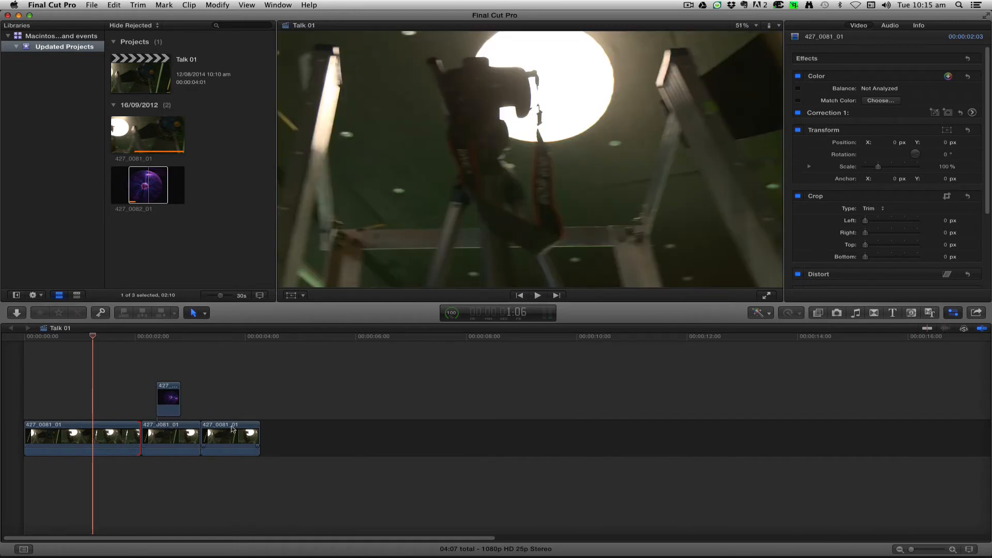
Step: Move the last storyline clip to the start of the timeline and try dropping the new last clip further along
{"action": "left_click_drag", "start_coordinate": [232, 428], "coordinate": [32, 442]}
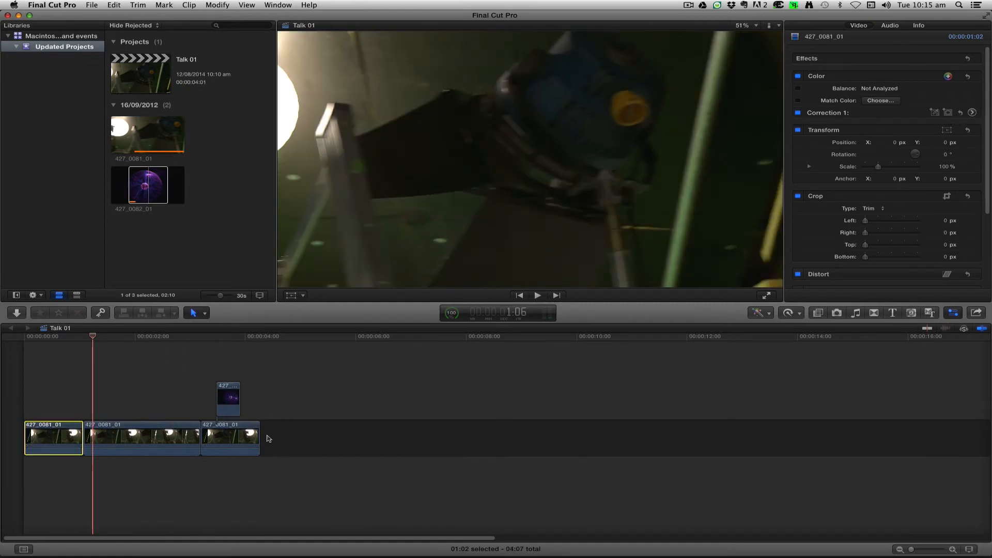
{"action": "left_click_drag", "start_coordinate": [241, 428], "coordinate": [281, 435]}
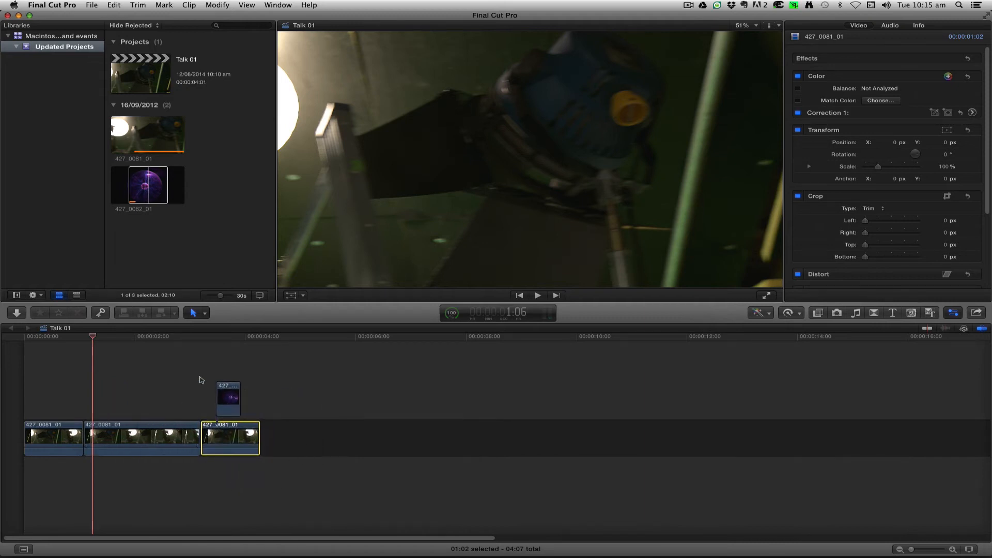
{"action": "left_click", "coordinate": [143, 337]}
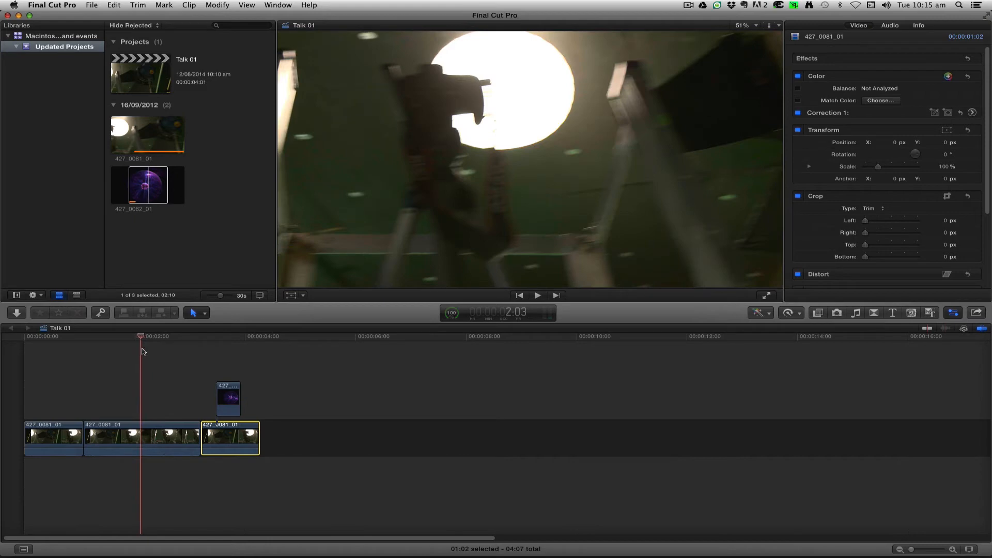
Step: Import clip 427_0092_01 from the Temp folder on TempRaid into the Updated Projects event, copying it to the library, and select it
{"action": "left_click", "coordinate": [154, 135]}
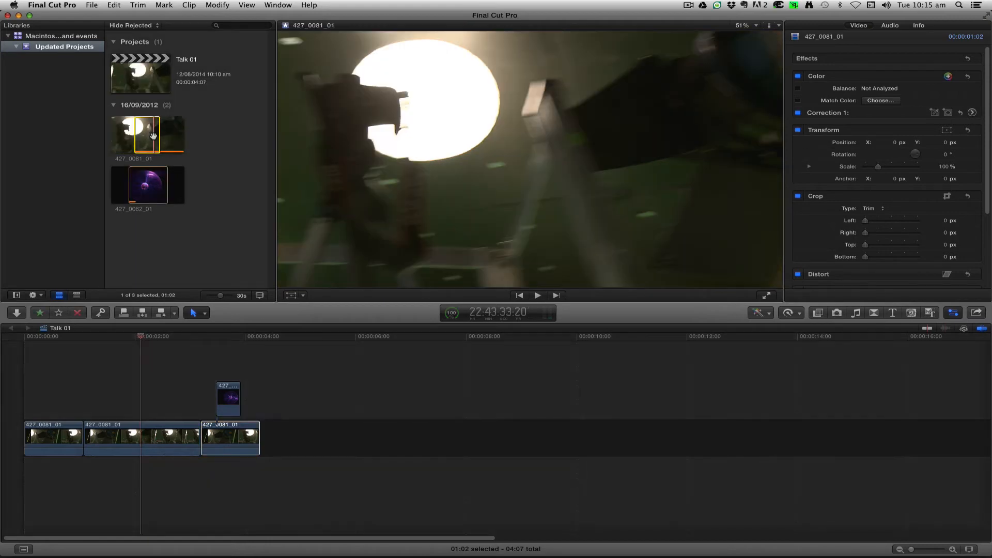
{"action": "key", "text": "super+i"}
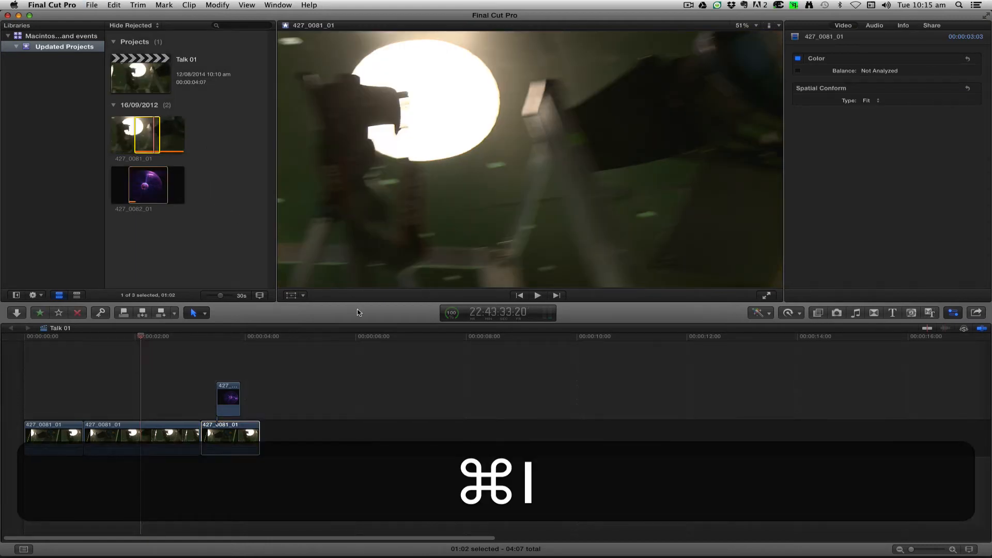
{"action": "scroll", "coordinate": [384, 398], "scroll_direction": "down", "scroll_amount": 15}
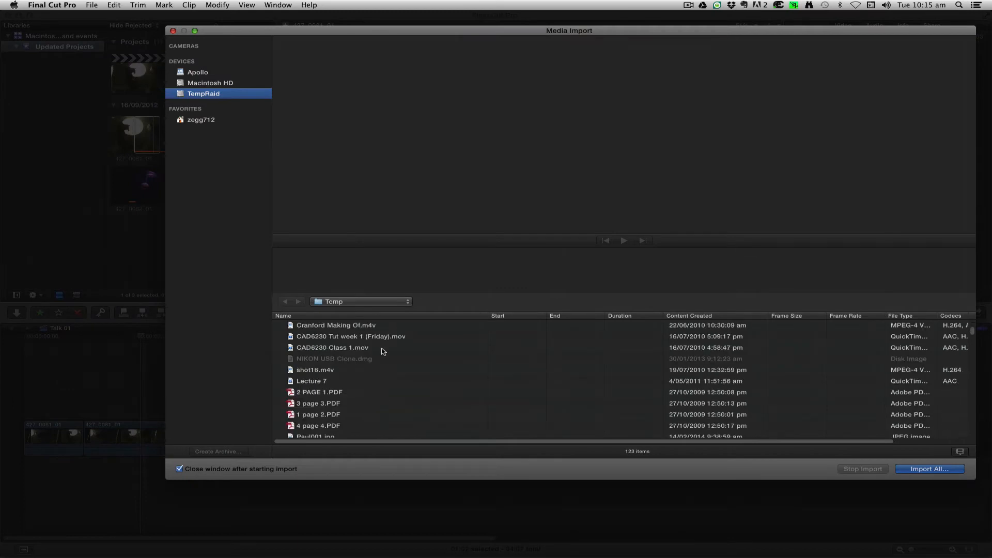
{"action": "left_click", "coordinate": [400, 397]}
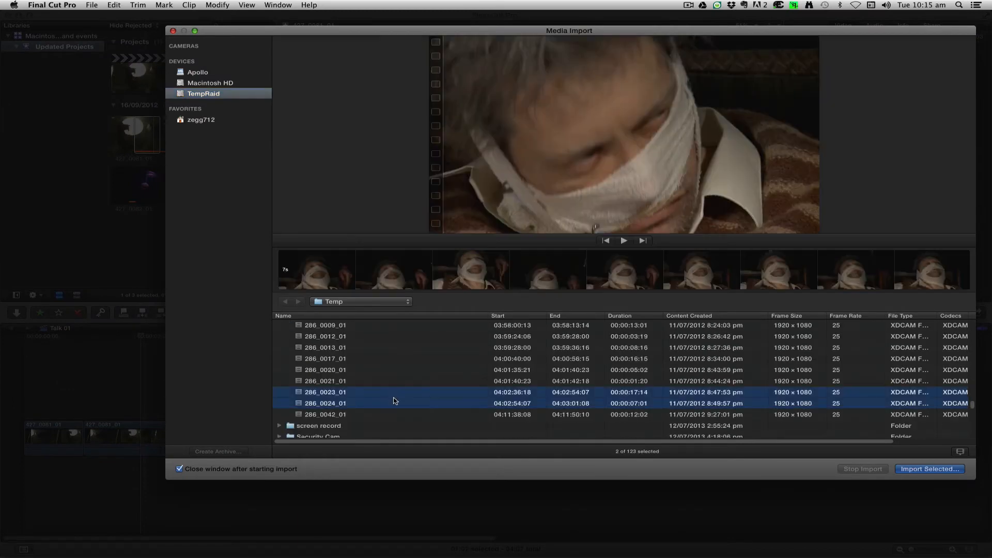
{"action": "scroll", "coordinate": [405, 411], "scroll_direction": "down", "scroll_amount": 5}
{"action": "left_click", "coordinate": [393, 405]}
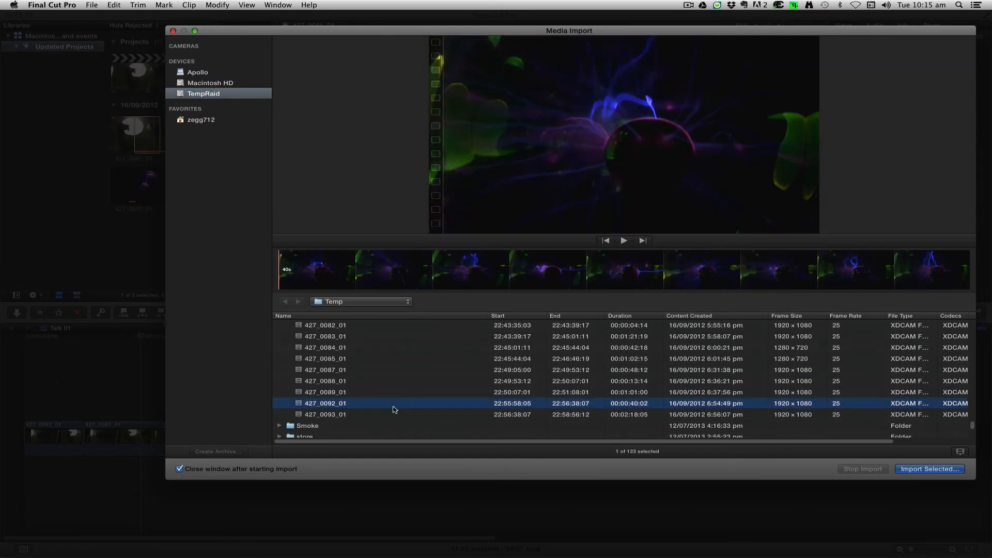
{"action": "left_click", "coordinate": [929, 468]}
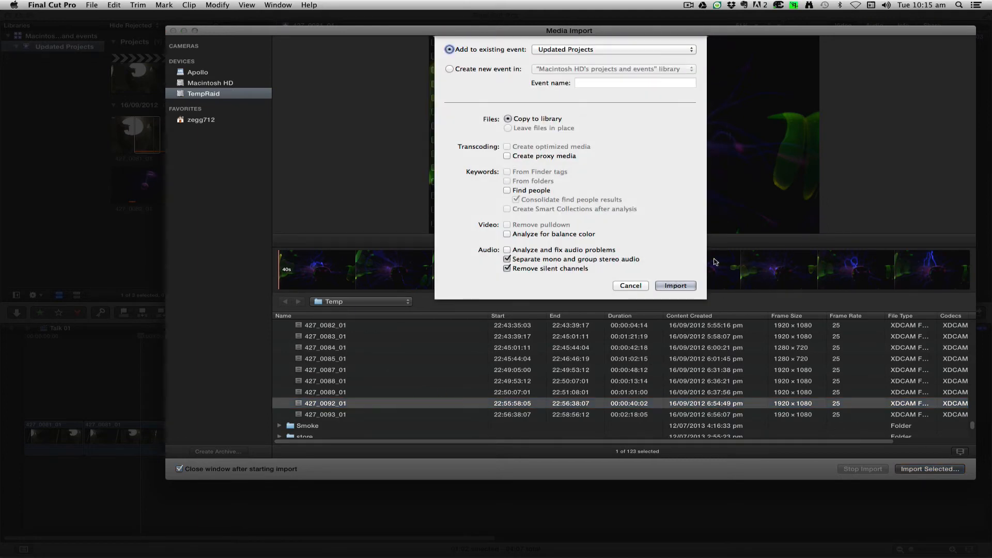
{"action": "left_click", "coordinate": [680, 287]}
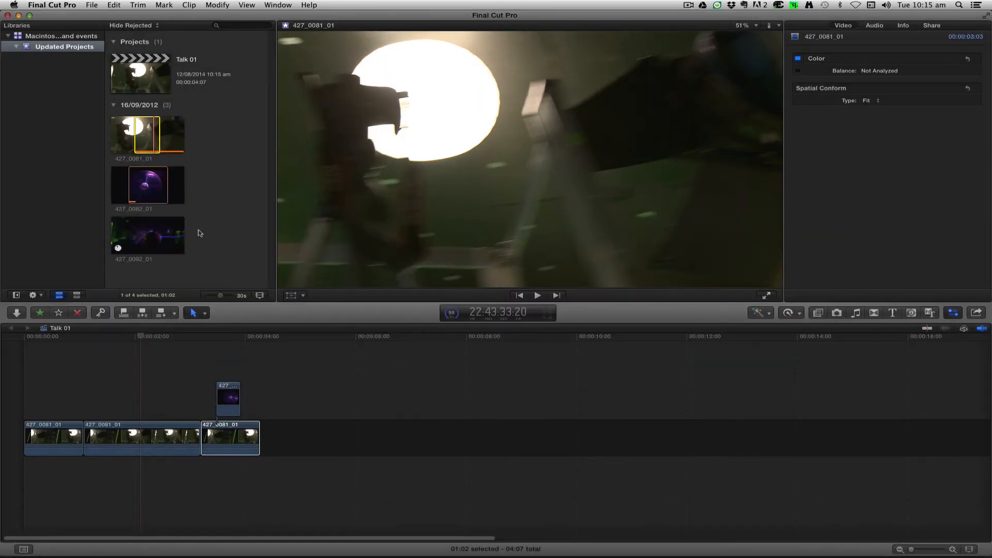
{"action": "left_click", "coordinate": [135, 233]}
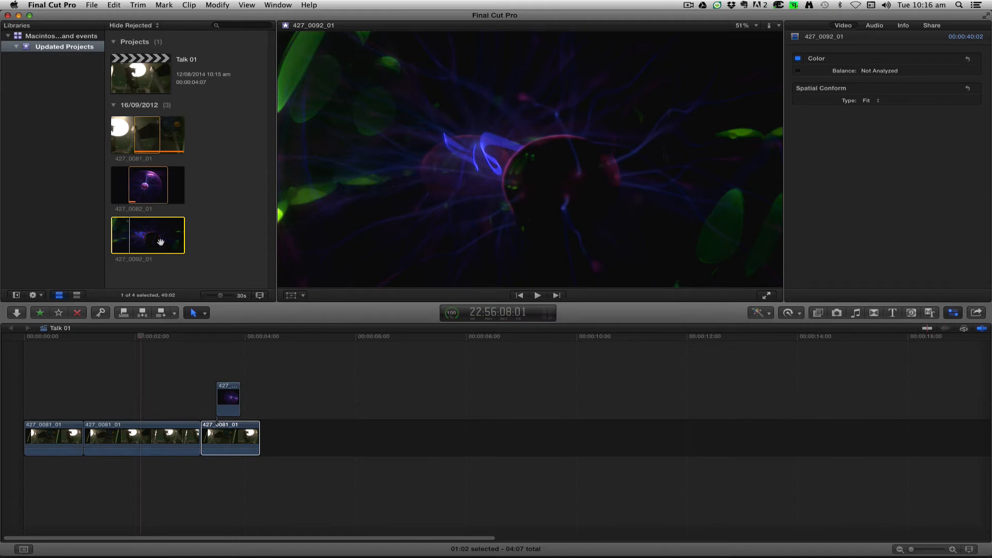
Step: Check the status of the background tasks, close their window and place the timeline playhead at 02:11
{"action": "key", "text": "alt+super+b"}
{"action": "left_click", "coordinate": [452, 319]}
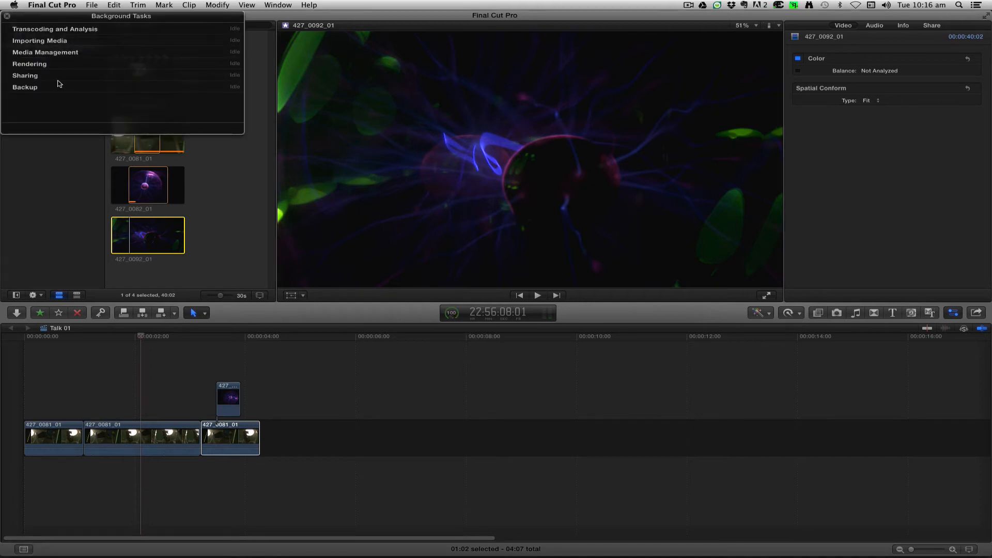
{"action": "left_click", "coordinate": [7, 17]}
{"action": "left_click", "coordinate": [220, 214]}
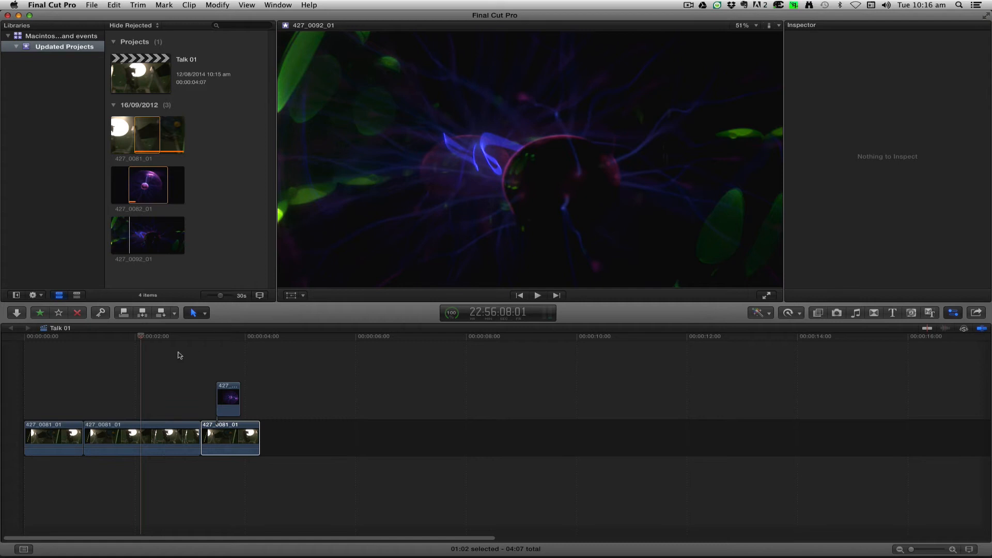
{"action": "left_click", "coordinate": [161, 336]}
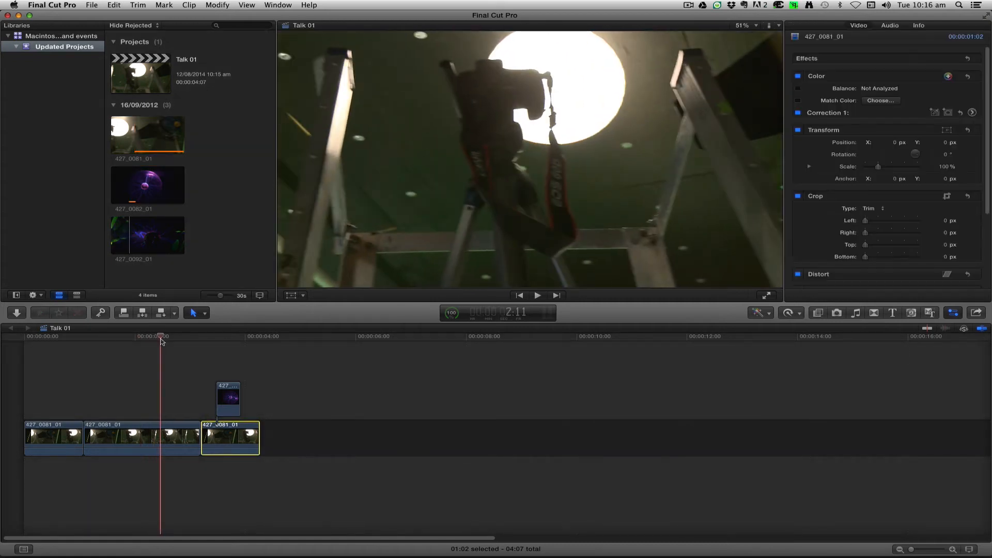
Step: Mark a 19:05 range in the middle of source clip 427_0092_01 in the event
{"action": "left_click_drag", "start_coordinate": [161, 341], "coordinate": [113, 371]}
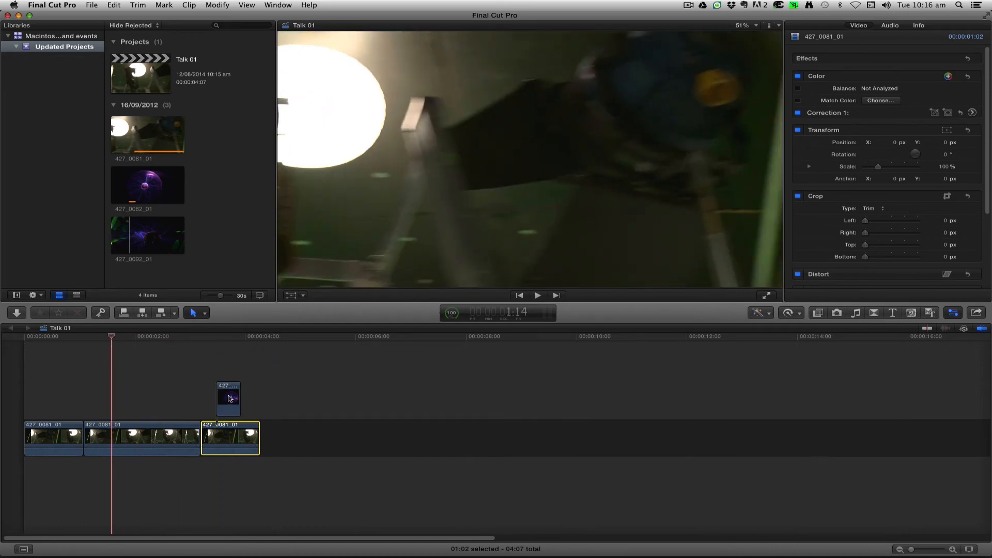
{"action": "left_click", "coordinate": [204, 138]}
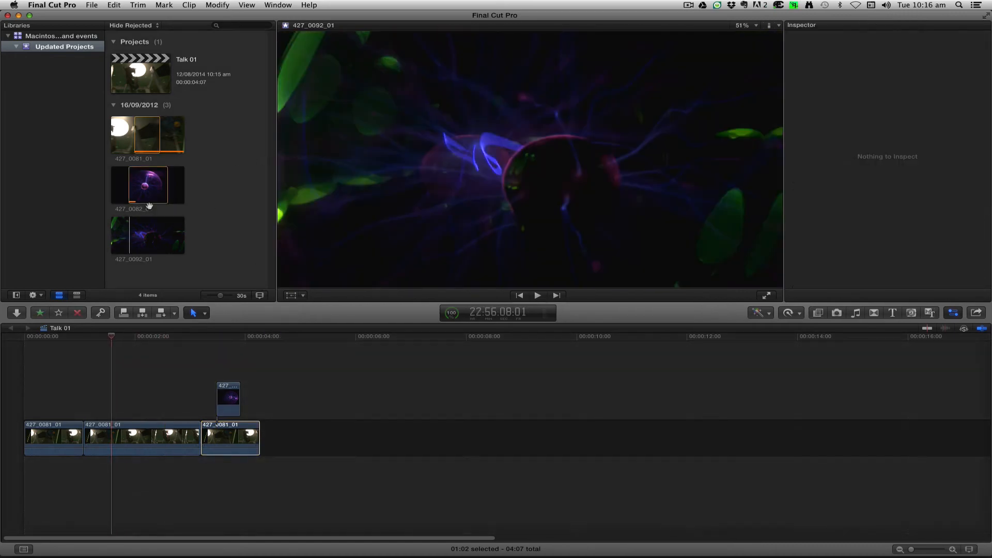
{"action": "left_click", "coordinate": [144, 239]}
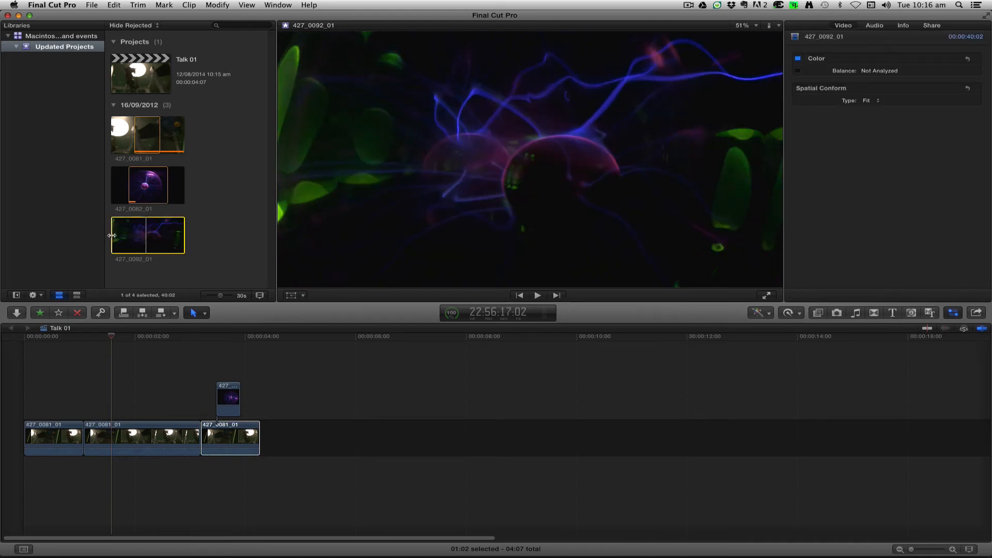
{"action": "left_click_drag", "start_coordinate": [111, 236], "coordinate": [164, 237]}
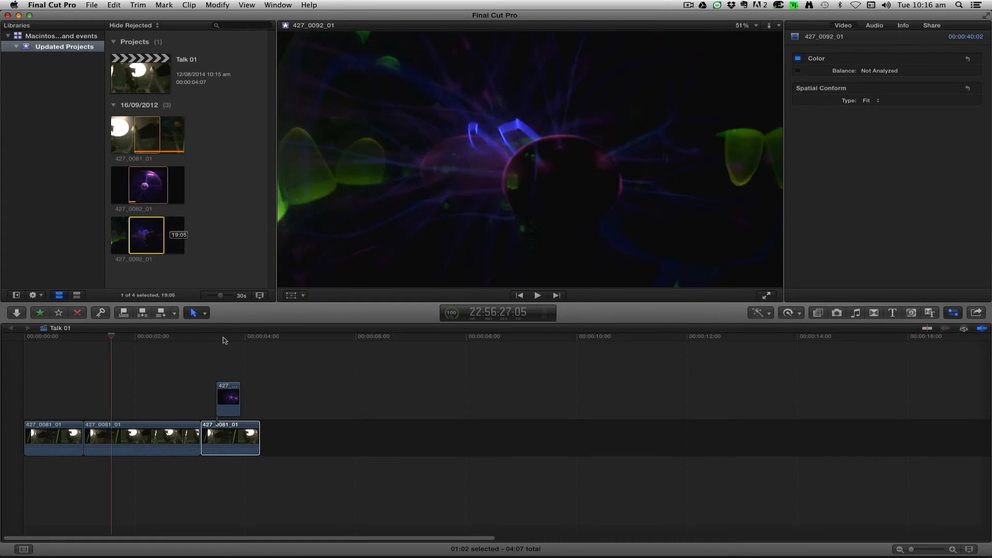
Step: Place the playhead at 01:22 in the second storyline clip and insert the marked 427_0092_01 range there
{"action": "left_click", "coordinate": [231, 410]}
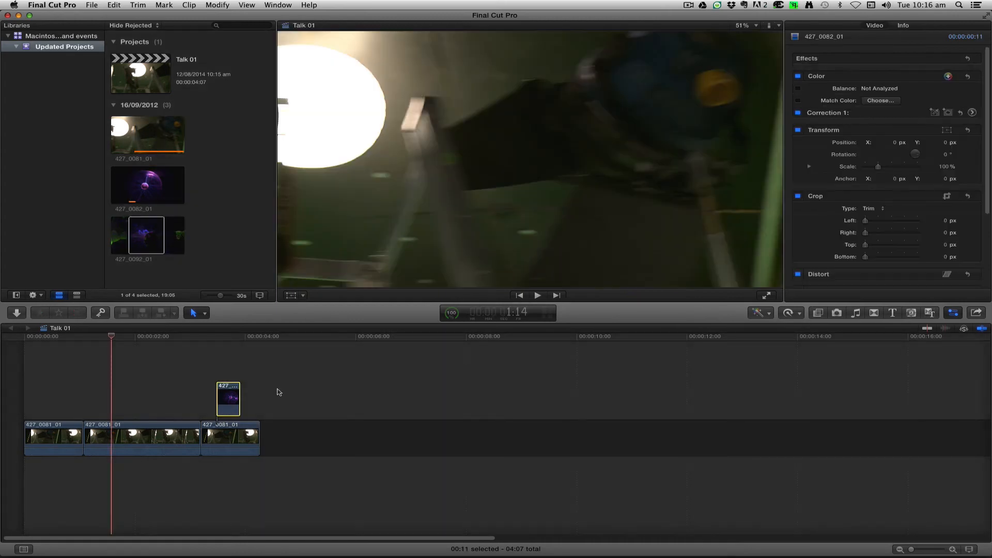
{"action": "left_click", "coordinate": [122, 453]}
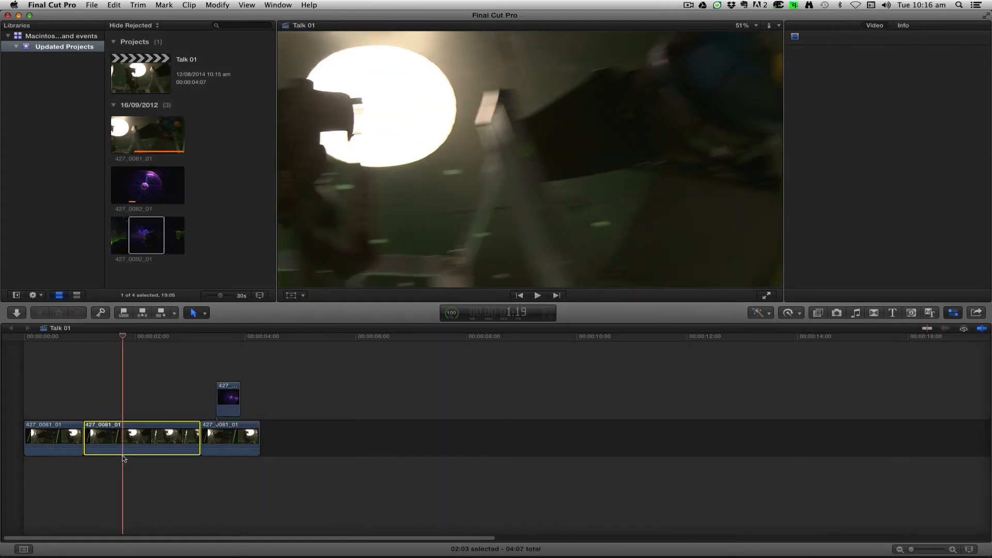
{"action": "left_click", "coordinate": [128, 338]}
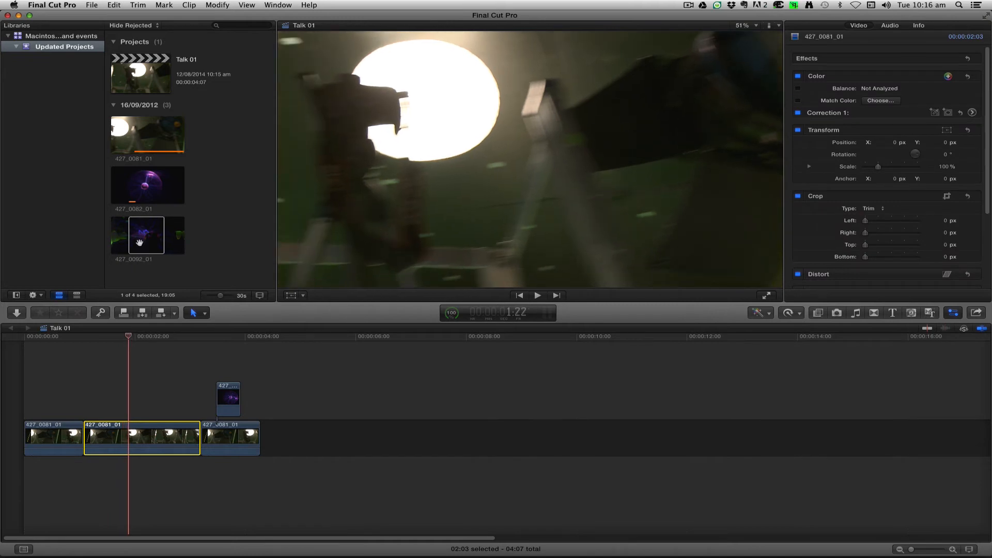
{"action": "key", "text": "w"}
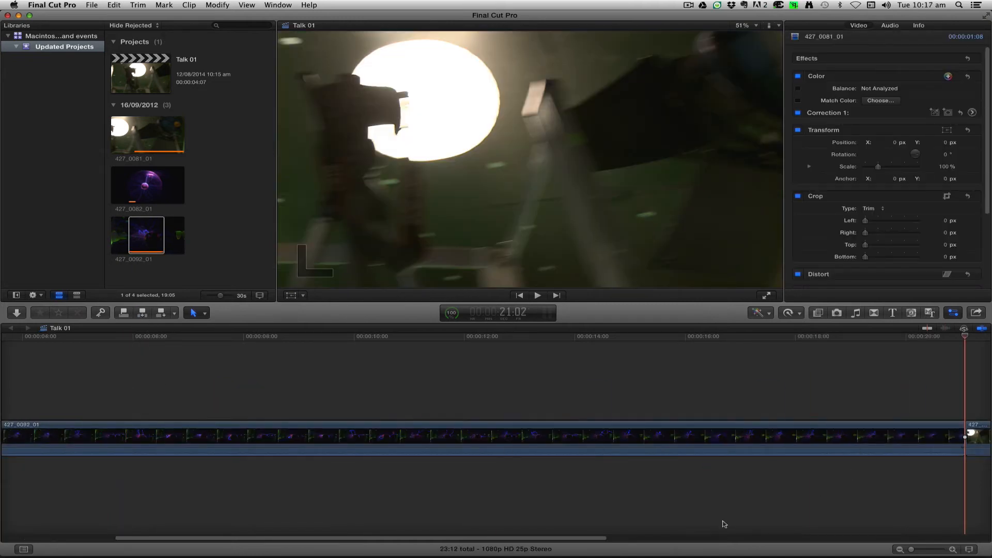
Step: Shorten the end of the inserted 427_0092_01 clip to 01:13 and further to 01:03
{"action": "key", "text": "super+minus"}
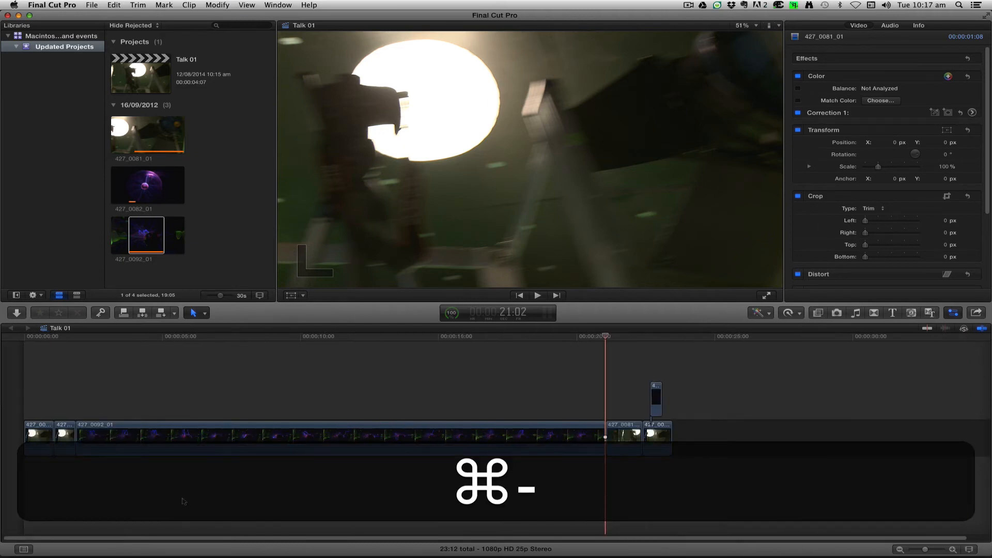
{"action": "left_click_drag", "start_coordinate": [604, 437], "coordinate": [117, 436]}
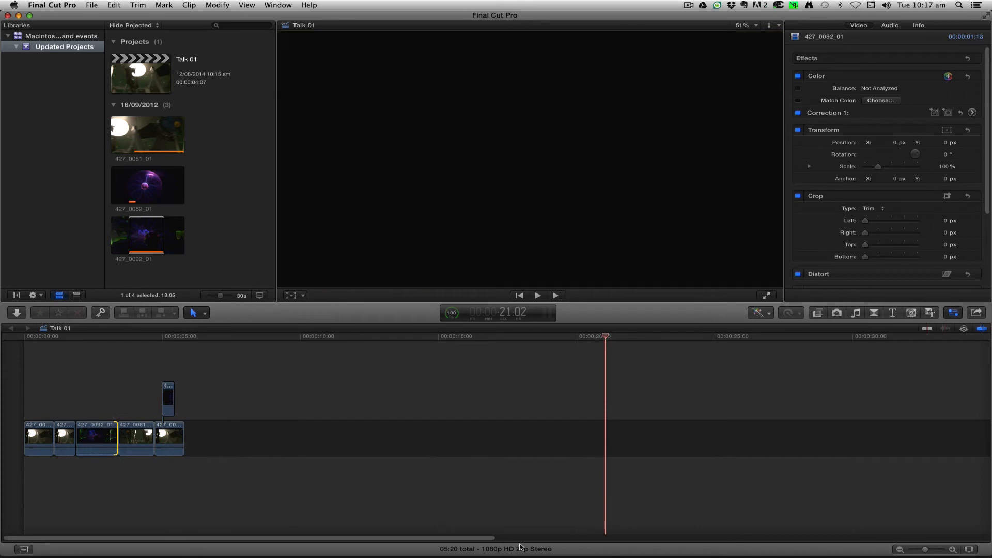
{"action": "left_click_drag", "start_coordinate": [605, 336], "coordinate": [76, 366]}
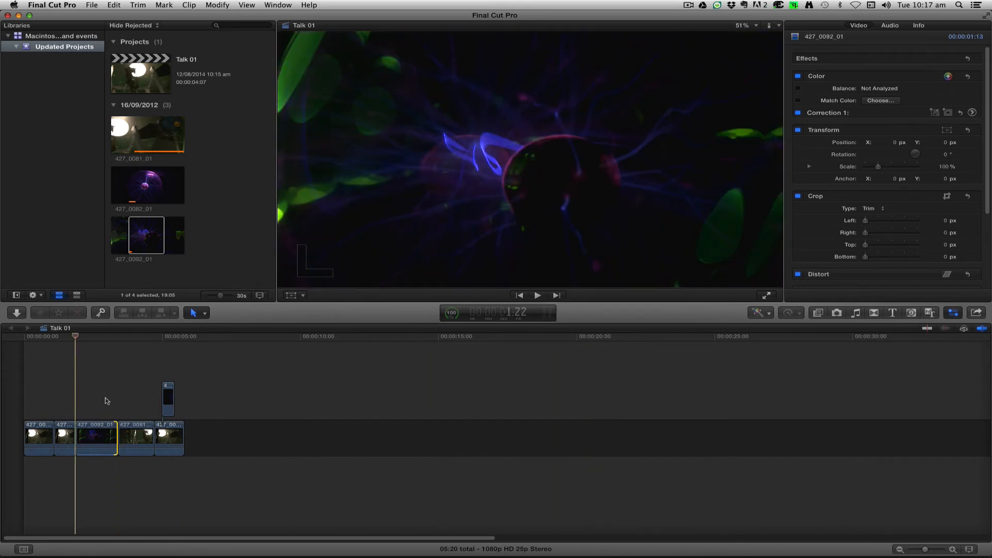
{"action": "left_click_drag", "start_coordinate": [928, 553], "coordinate": [930, 553]}
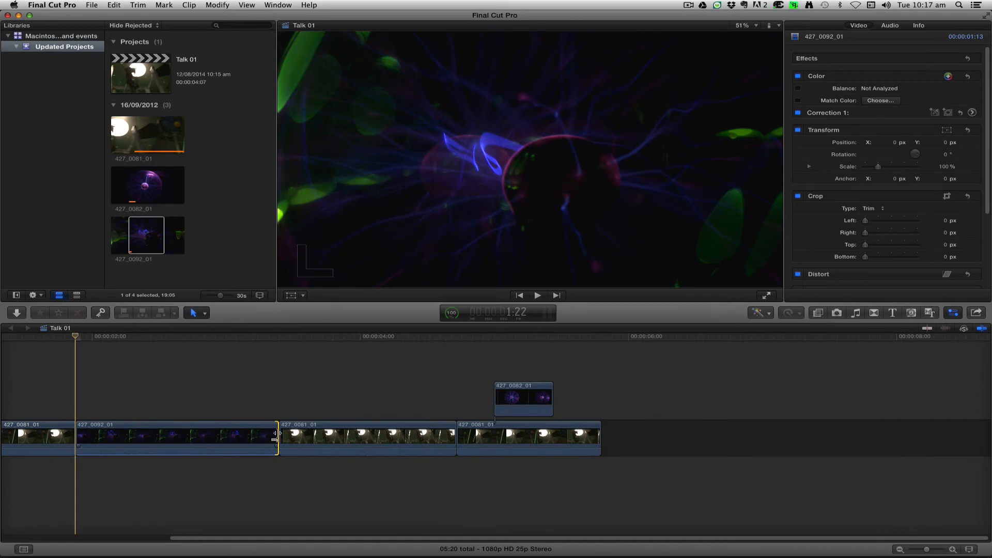
{"action": "left_click_drag", "start_coordinate": [277, 432], "coordinate": [224, 433]}
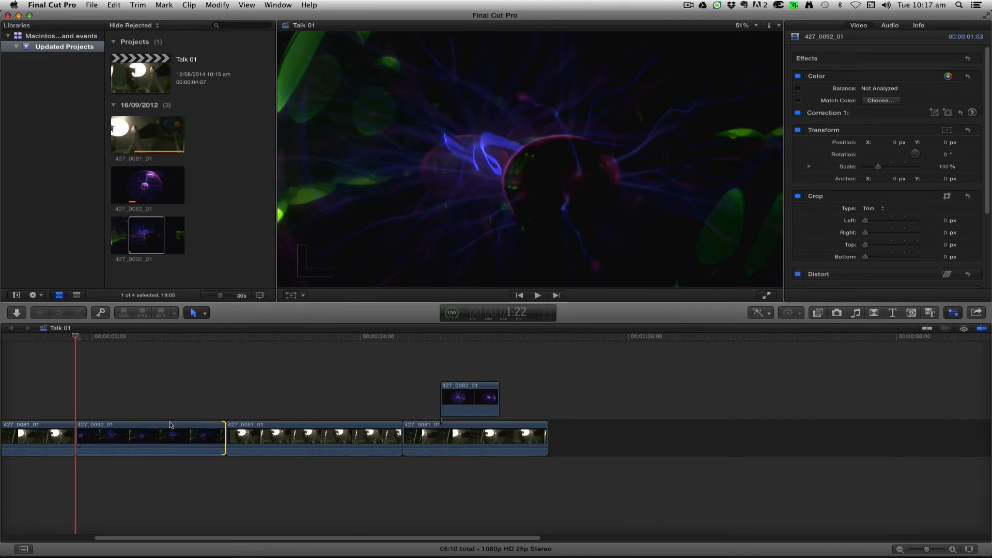
Step: Lift 427_0092_01 out as a 00:18 connected clip beneath 427_0082_01 and move the last storyline clip one position earlier
{"action": "left_click_drag", "start_coordinate": [170, 425], "coordinate": [356, 392]}
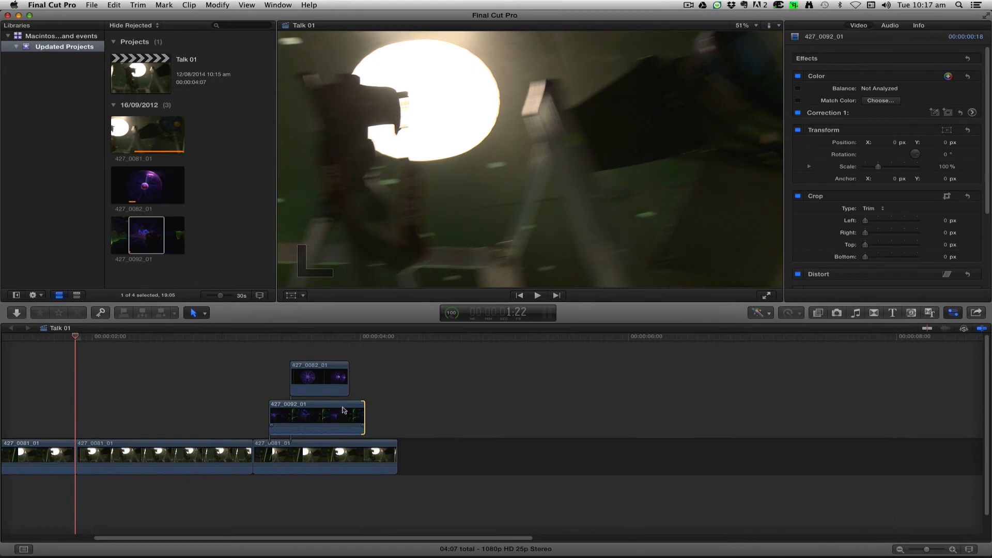
{"action": "left_click_drag", "start_coordinate": [331, 366], "coordinate": [439, 405]}
{"action": "left_click_drag", "start_coordinate": [328, 454], "coordinate": [151, 455]}
{"action": "left_click_drag", "start_coordinate": [242, 417], "coordinate": [157, 379]}
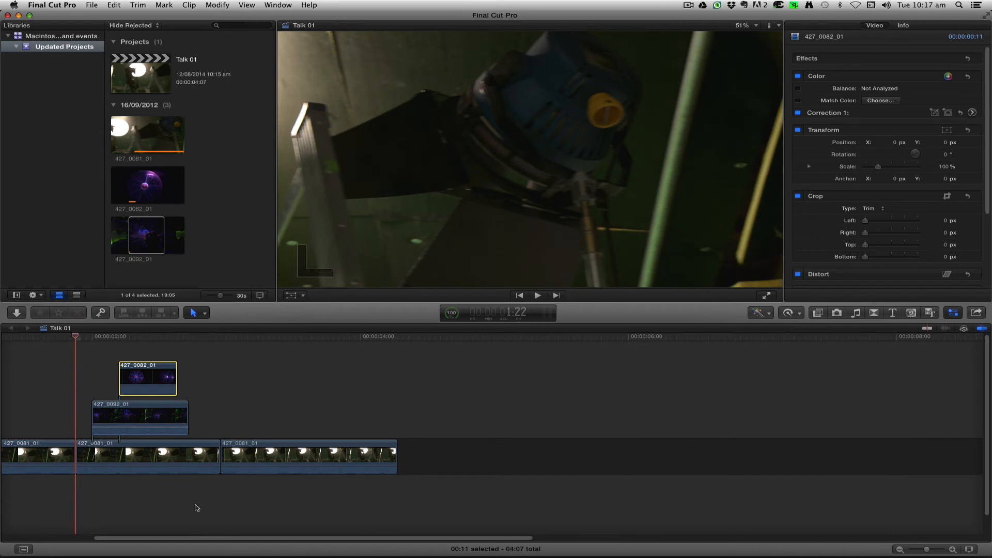
{"action": "left_click_drag", "start_coordinate": [297, 540], "coordinate": [140, 537]}
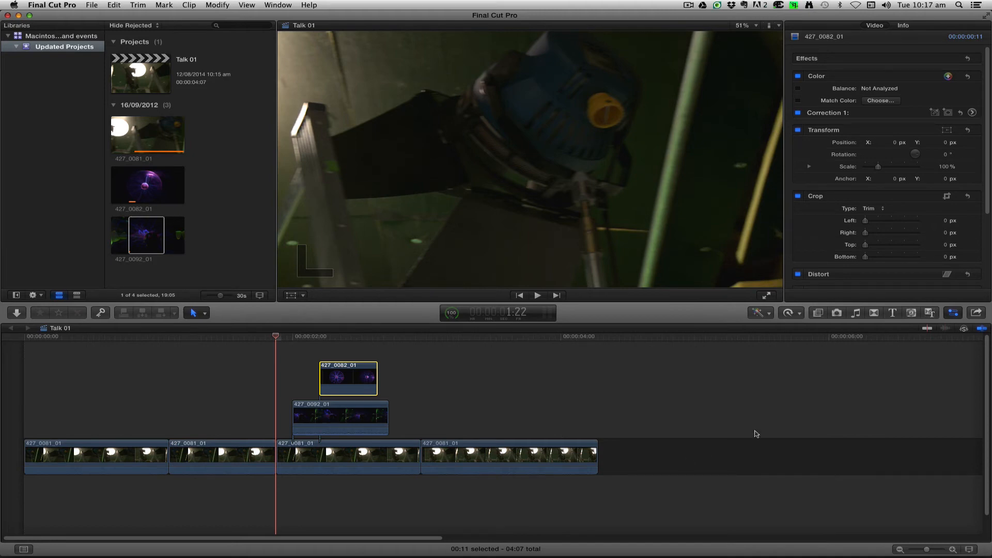
Step: Open the sound effects library and browse the People category down to the crowd applause files
{"action": "left_click", "coordinate": [854, 314]}
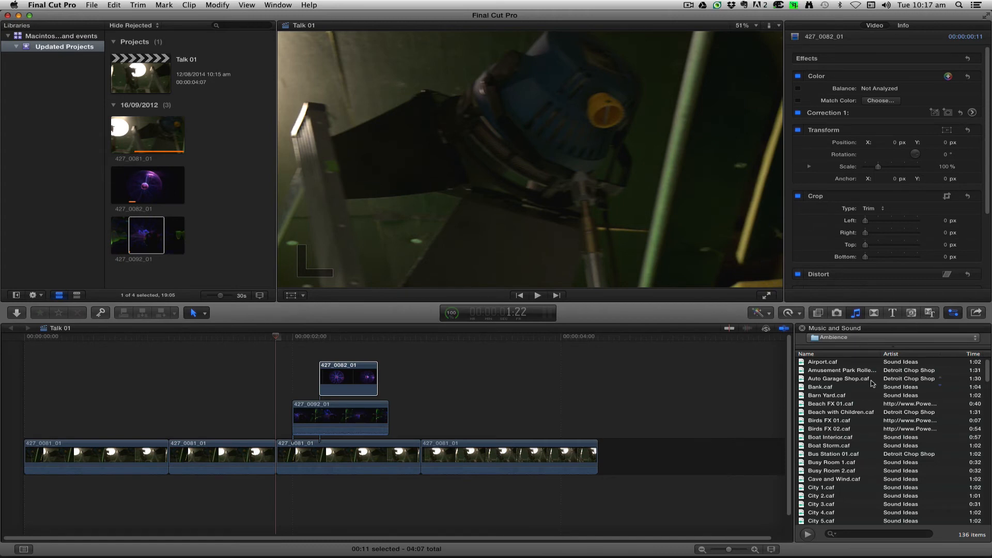
{"action": "left_click", "coordinate": [910, 339]}
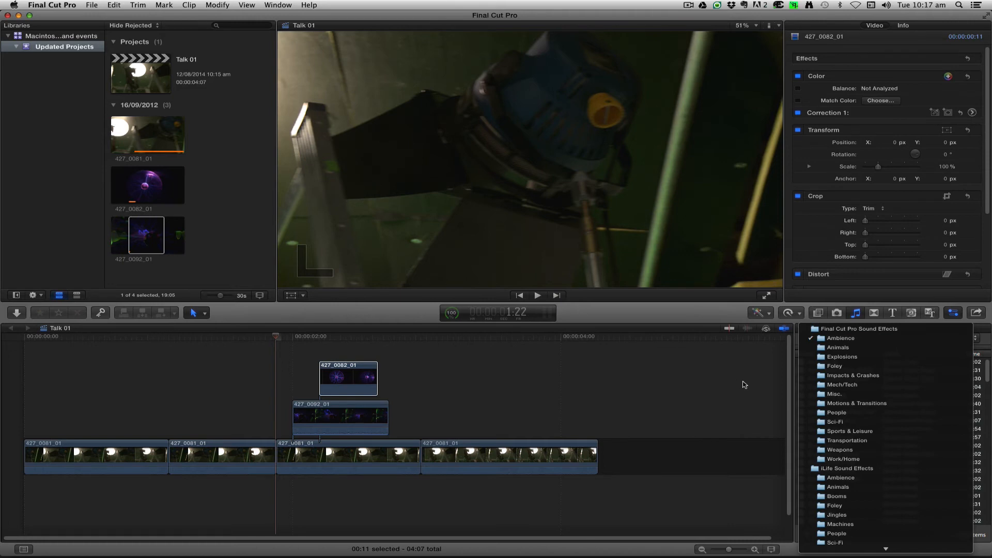
{"action": "left_click", "coordinate": [913, 413]}
{"action": "scroll", "coordinate": [863, 501], "scroll_direction": "down", "scroll_amount": 3}
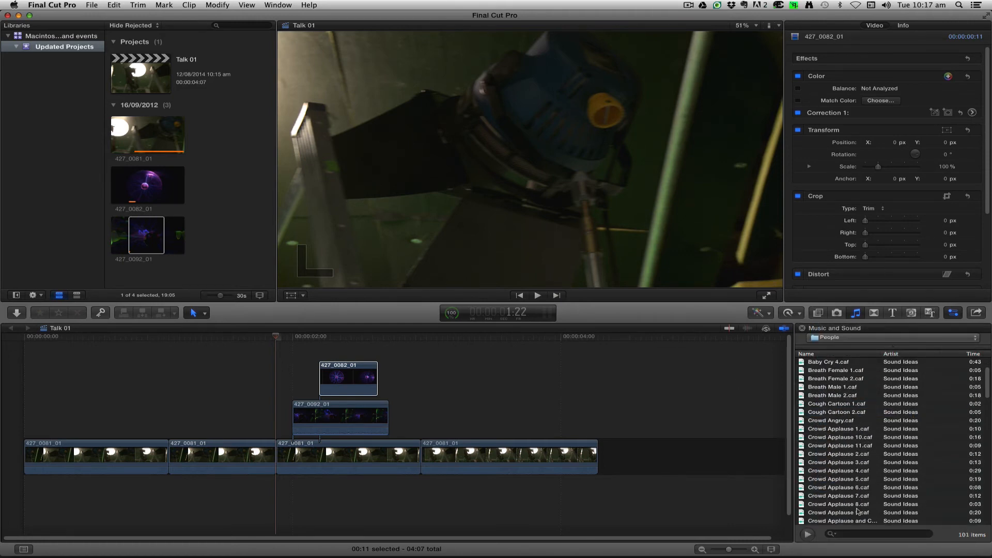
Step: Preview Crowd Applause 8.caf and connect it beneath the storyline, starting near the end of the first clip
{"action": "left_click", "coordinate": [845, 504]}
{"action": "left_click", "coordinate": [808, 535]}
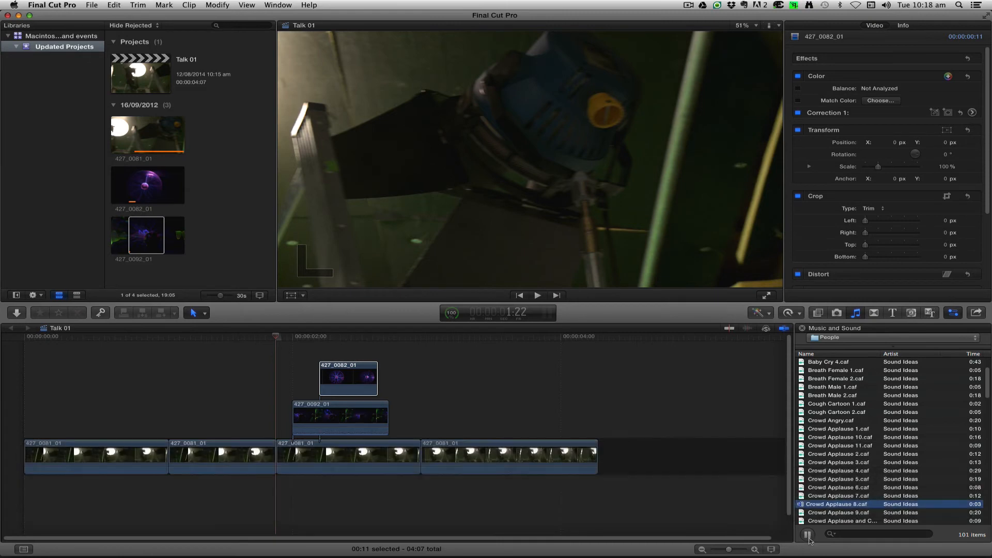
{"action": "key", "text": "space"}
{"action": "left_click_drag", "start_coordinate": [846, 506], "coordinate": [133, 504]}
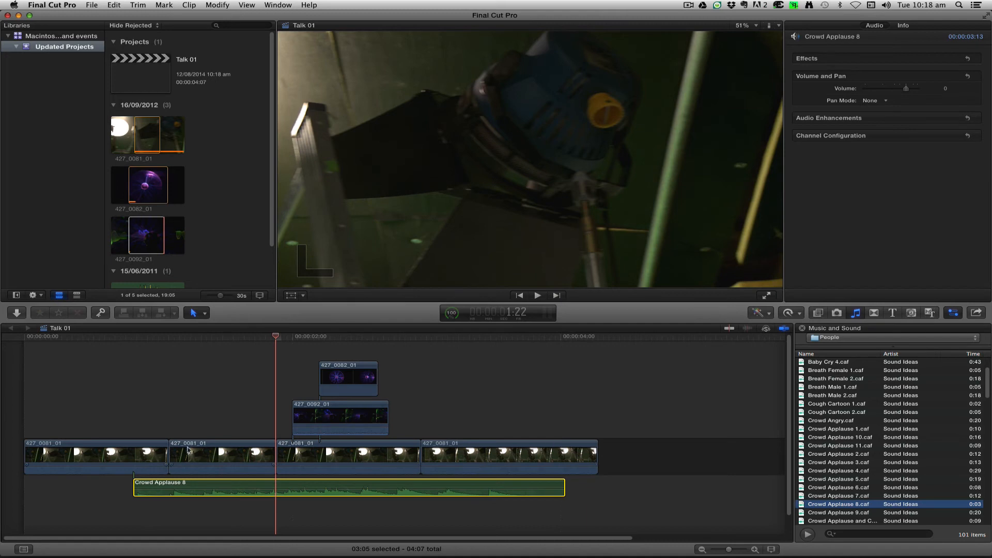
Step: Move the 00:20 clip 427_0081_01 out of the primary storyline and connect it below the Crowd Applause 8 audio
{"action": "left_click_drag", "start_coordinate": [205, 447], "coordinate": [527, 418]}
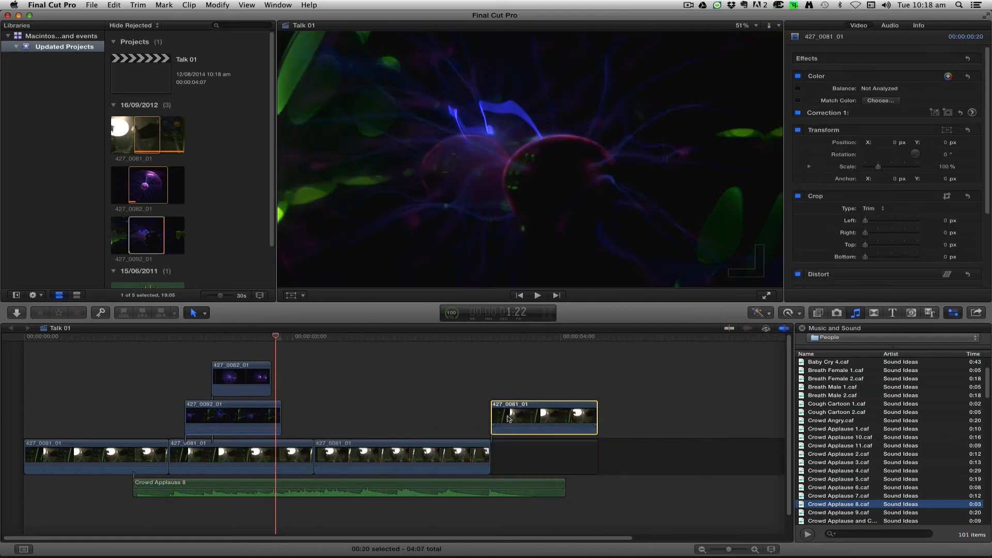
{"action": "left_click_drag", "start_coordinate": [525, 405], "coordinate": [397, 521]}
{"action": "scroll", "coordinate": [510, 515], "scroll_direction": "down", "scroll_amount": 1}
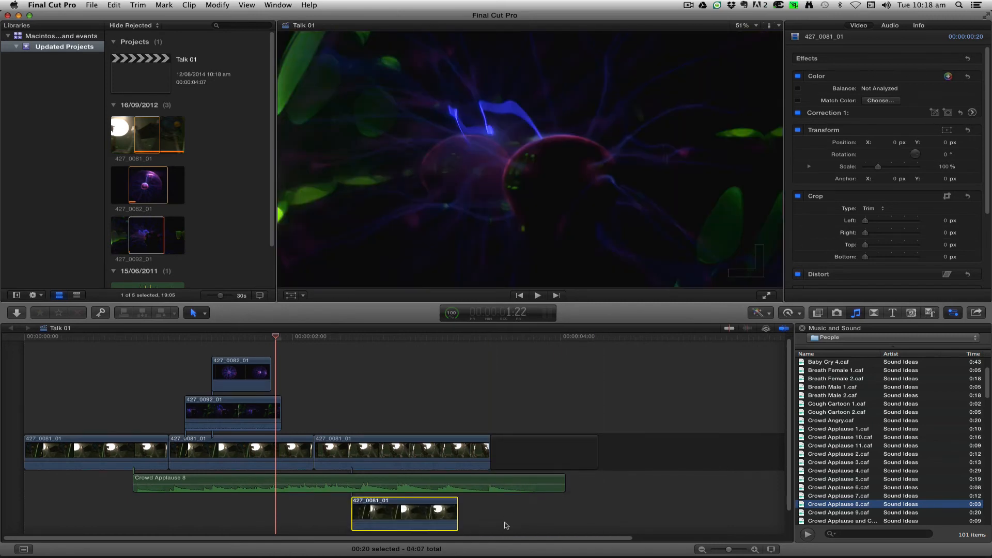
Step: Expand the audio and audio components of the connected 427_0081_01 clip below the applause, and collapse them again
{"action": "right_click", "coordinate": [413, 506]}
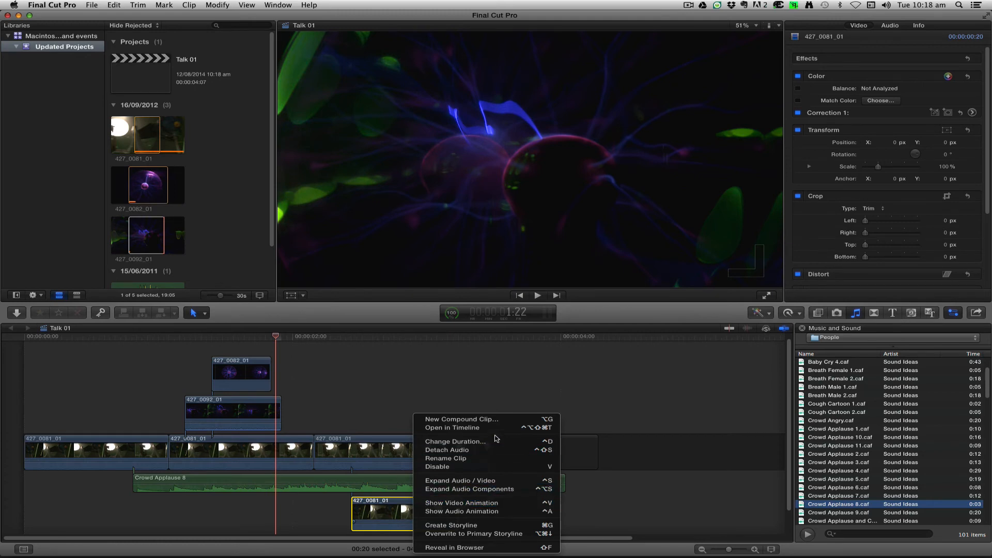
{"action": "left_click", "coordinate": [523, 480]}
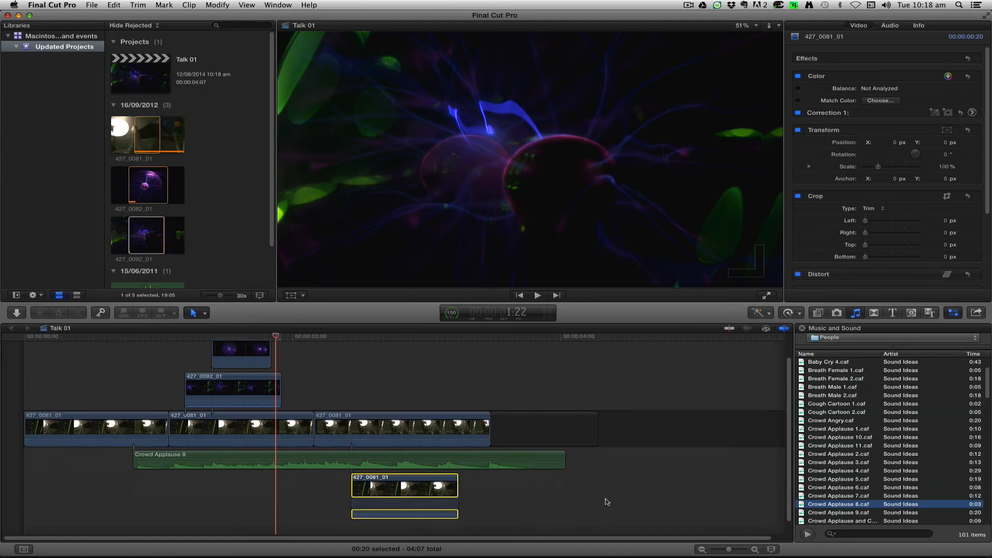
{"action": "right_click", "coordinate": [427, 508]}
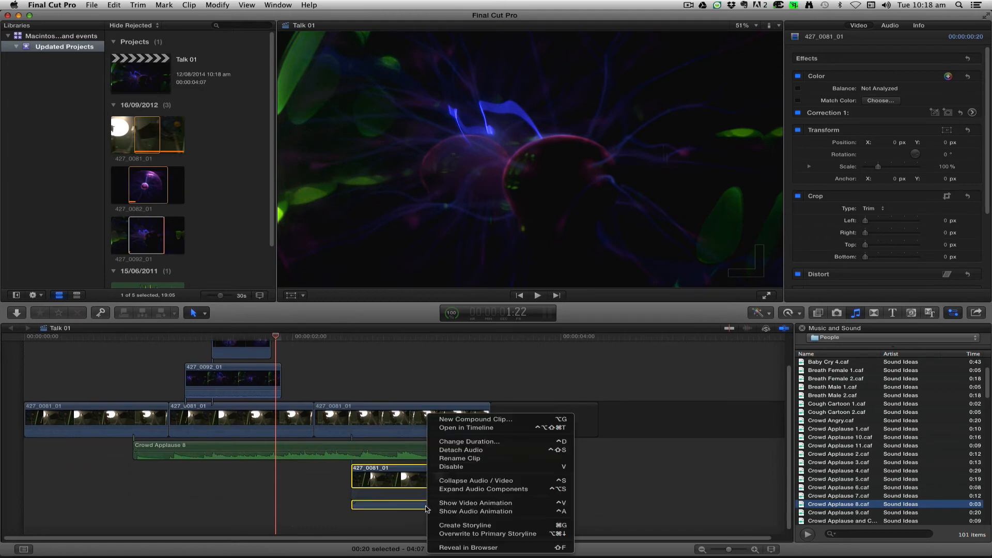
{"action": "left_click", "coordinate": [564, 490]}
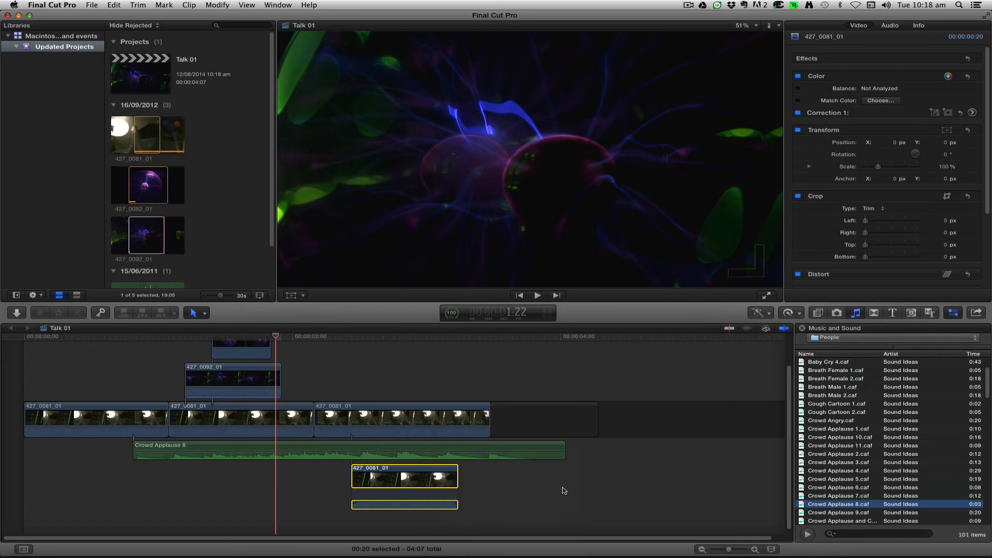
{"action": "left_click", "coordinate": [423, 502]}
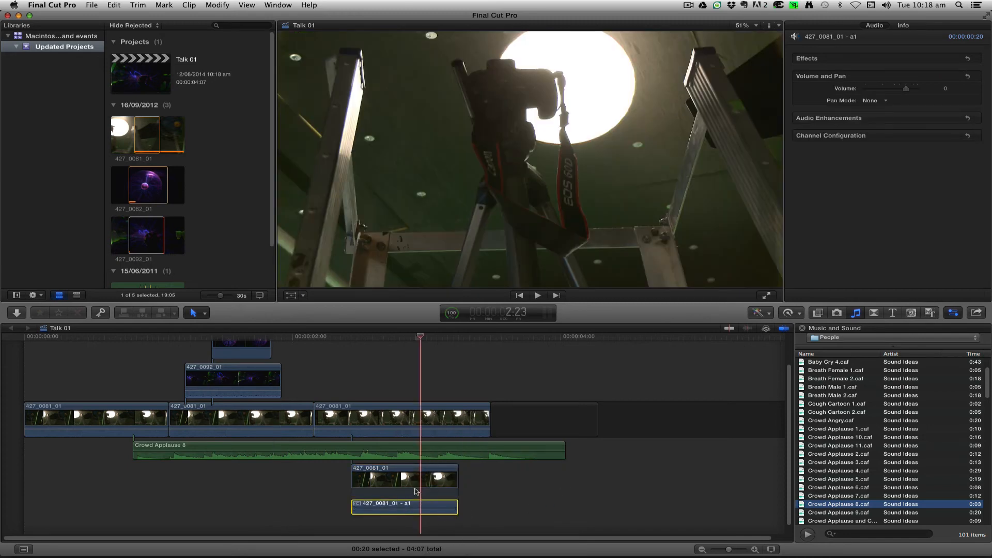
{"action": "right_click", "coordinate": [408, 502]}
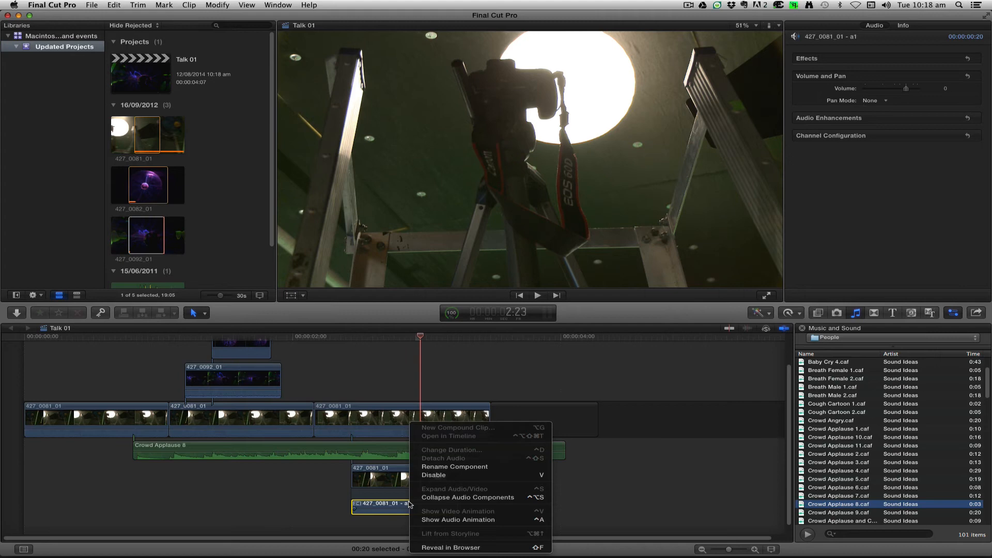
{"action": "left_click", "coordinate": [496, 497]}
Step: Detach the audio from the lower connected 427_0081_01 clip and extend the audio at both ends to 02:02
{"action": "right_click", "coordinate": [438, 483]}
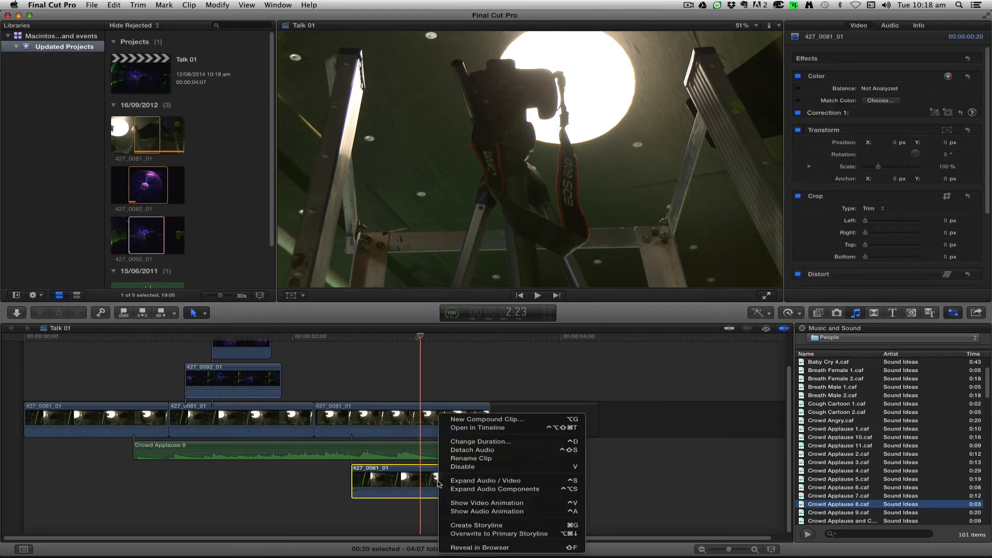
{"action": "left_click", "coordinate": [523, 450]}
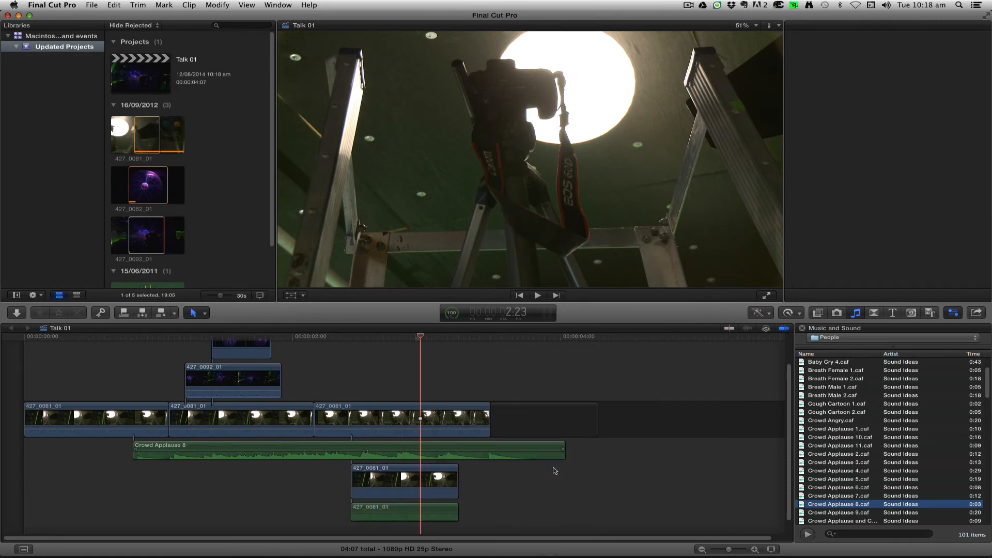
{"action": "left_click", "coordinate": [408, 505]}
{"action": "left_click_drag", "start_coordinate": [408, 504], "coordinate": [490, 464]}
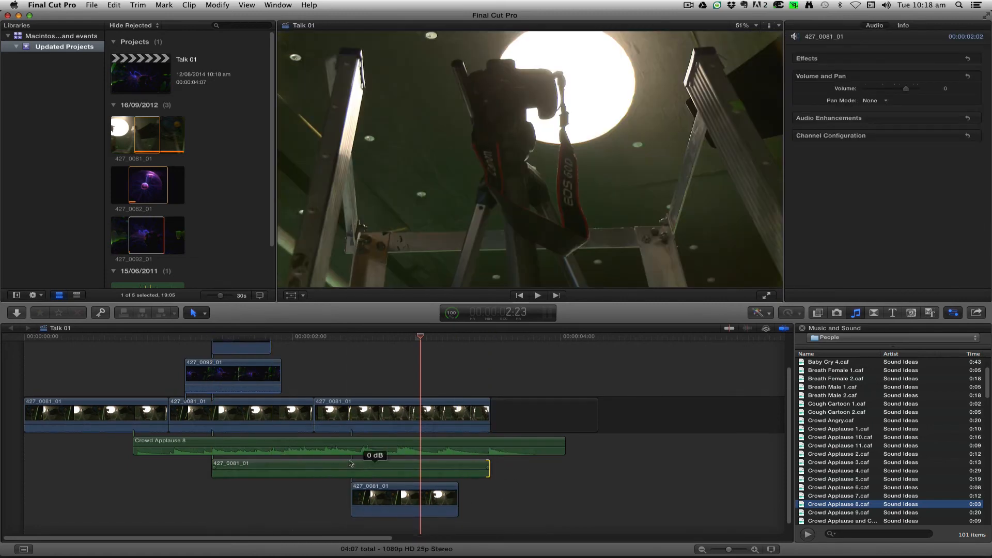
Step: Shift the detached 427_0081_01 audio and its video clip independently along the timeline, and delete both
{"action": "left_click_drag", "start_coordinate": [339, 465], "coordinate": [489, 505]}
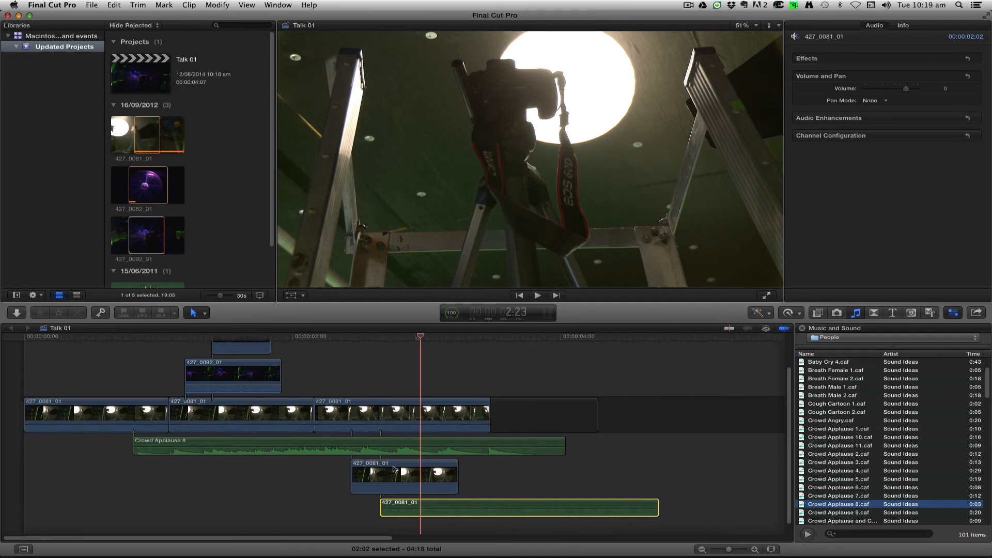
{"action": "left_click_drag", "start_coordinate": [394, 469], "coordinate": [416, 473]}
{"action": "left_click", "coordinate": [501, 489]}
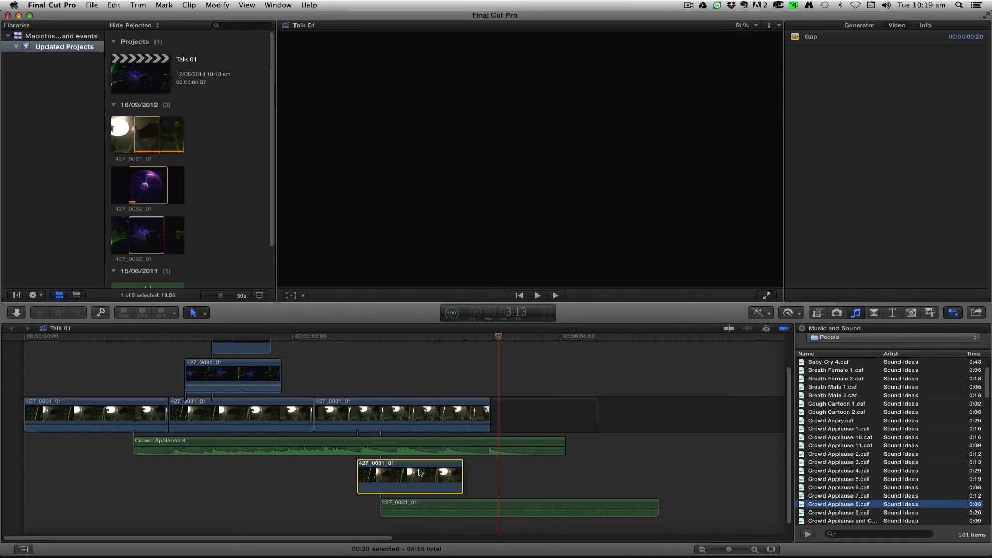
{"action": "key", "text": "BackSpace"}
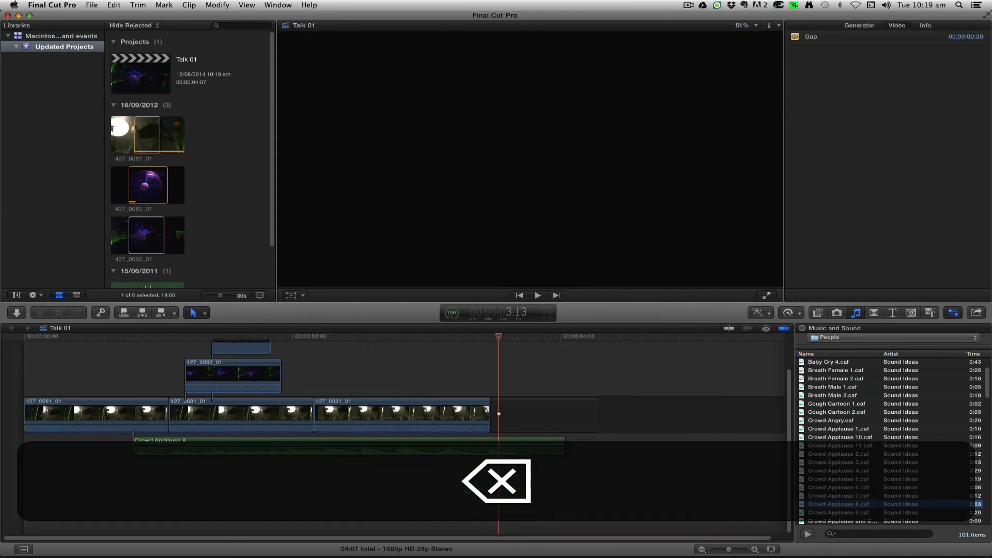
Step: Step the playhead back to 3:07 and delete the gap at the end of the primary storyline
{"action": "key", "text": "Left"}
{"action": "key", "text": "Left"}
{"action": "key", "text": "Left"}
{"action": "key", "text": "Left"}
{"action": "key", "text": "Left"}
{"action": "key", "text": "Left"}
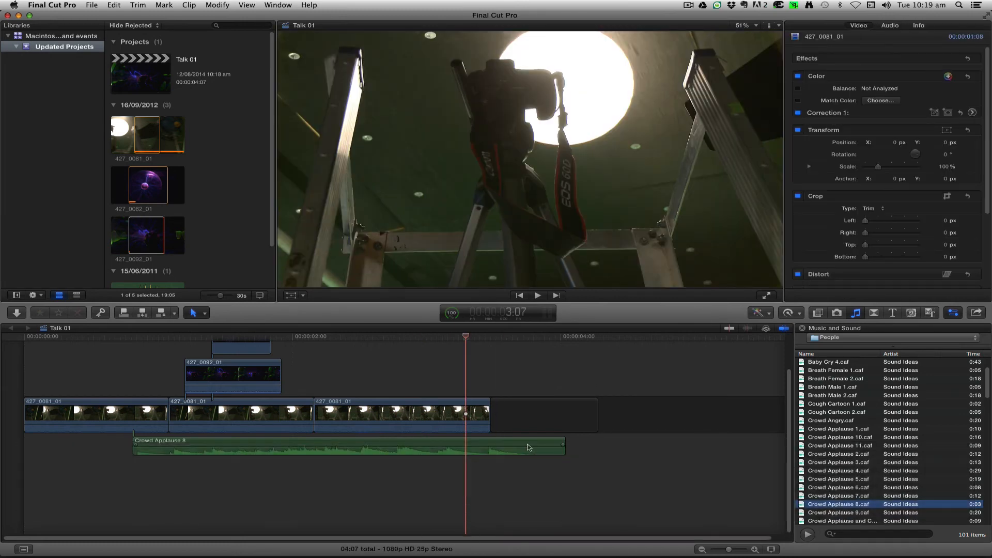
{"action": "left_click", "coordinate": [534, 420]}
{"action": "key", "text": "BackSpace"}
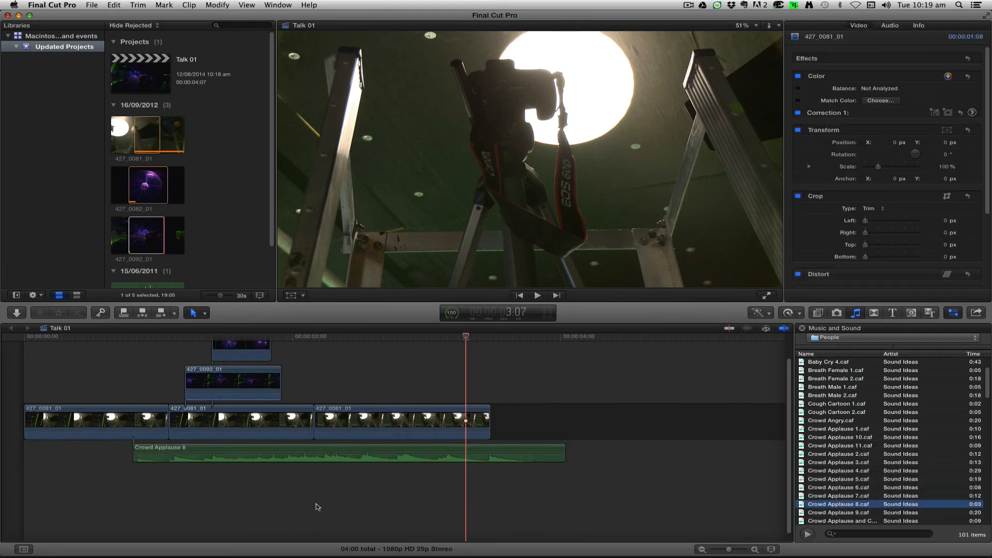
Step: Select the third 427_0081_01 clip in the primary storyline and show the video and audio effects
{"action": "left_click", "coordinate": [274, 419]}
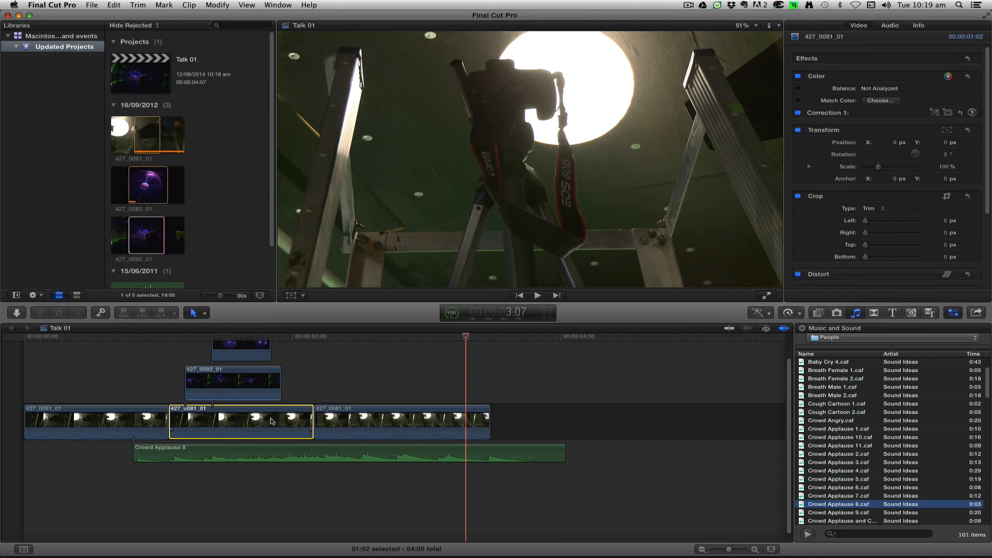
{"action": "left_click", "coordinate": [398, 413]}
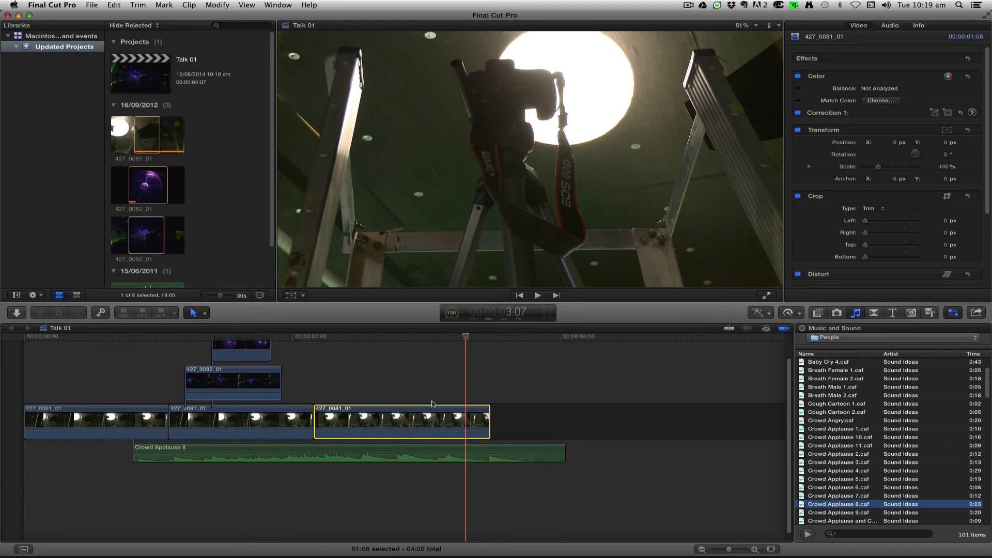
{"action": "left_click", "coordinate": [818, 313]}
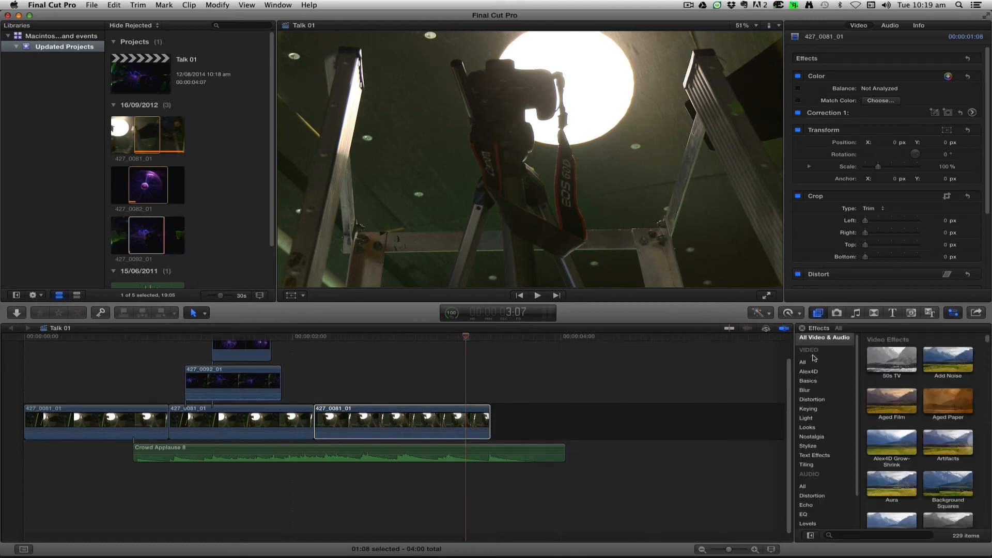
{"action": "right_click", "coordinate": [346, 416]}
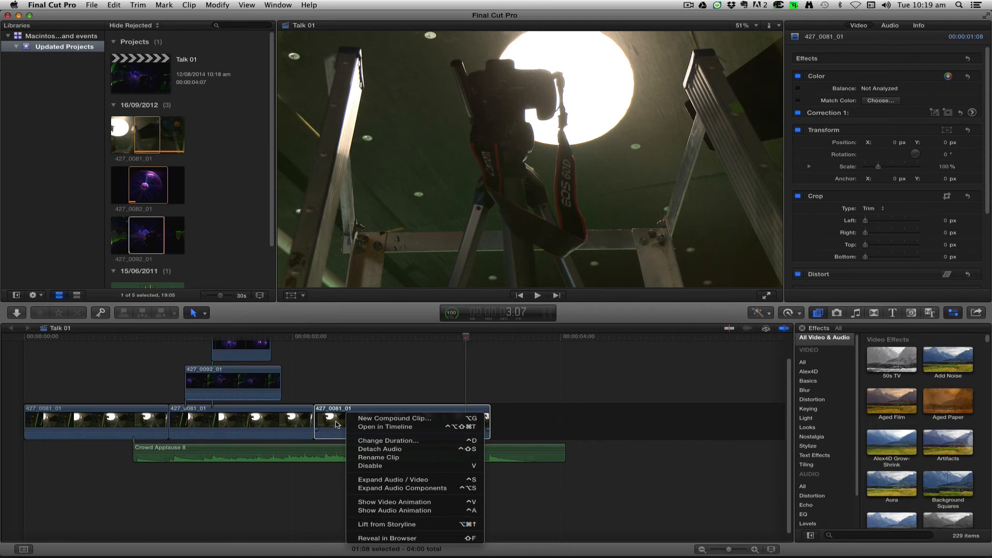
{"action": "left_click", "coordinate": [336, 424]}
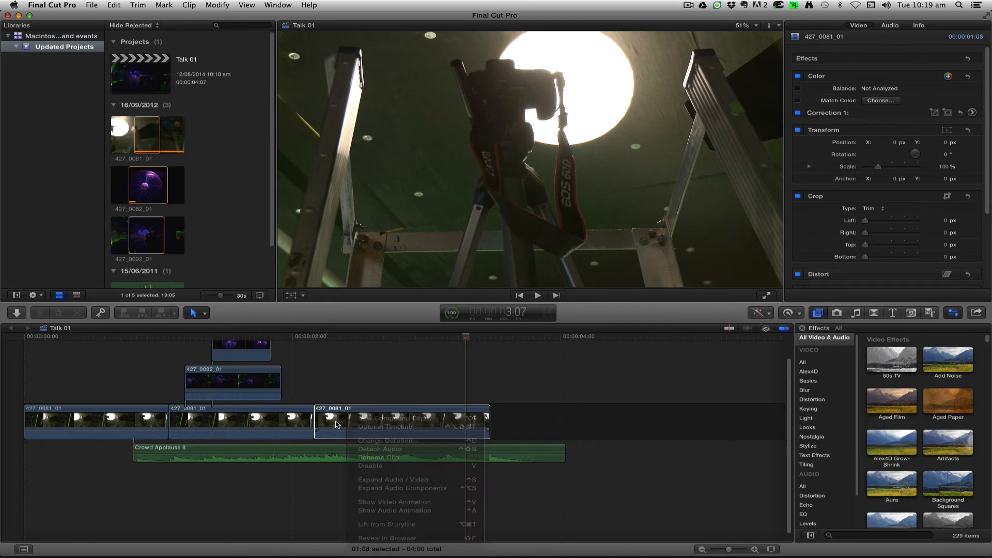
Step: Add the browser's 427_0092_01 clip to an audition on the third storyline clip as the pick, and undo the audition
{"action": "left_click", "coordinate": [230, 5]}
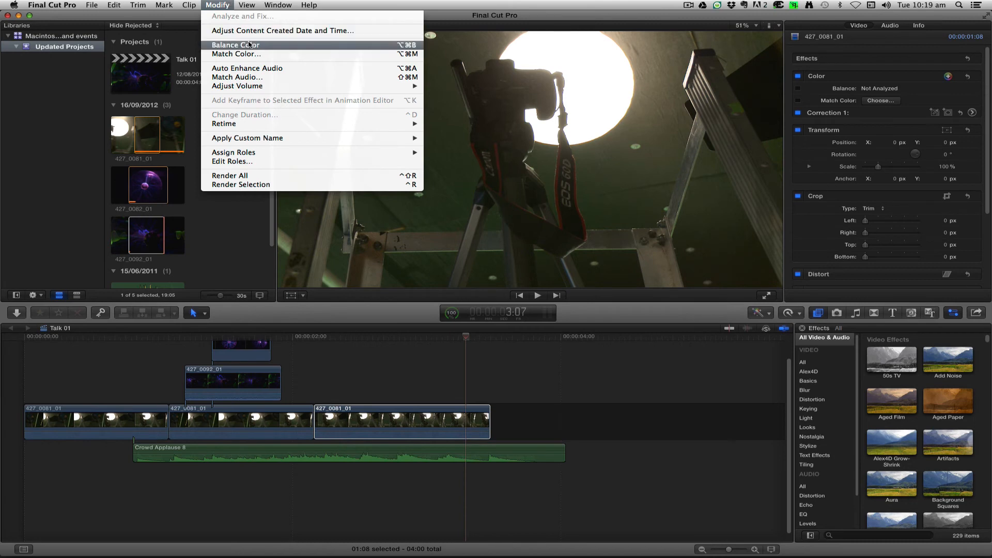
{"action": "mouse_move", "coordinate": [196, 2]}
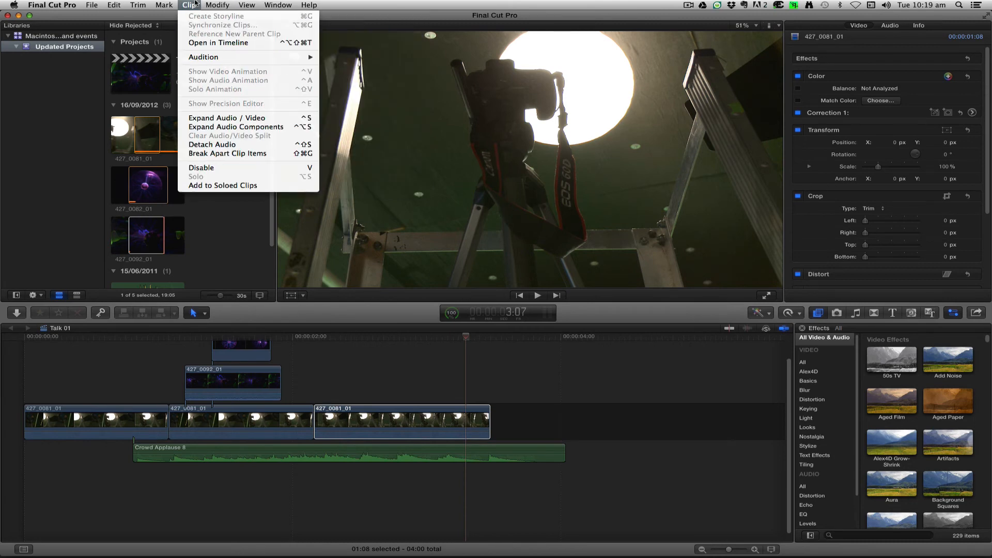
{"action": "mouse_move", "coordinate": [222, 58]}
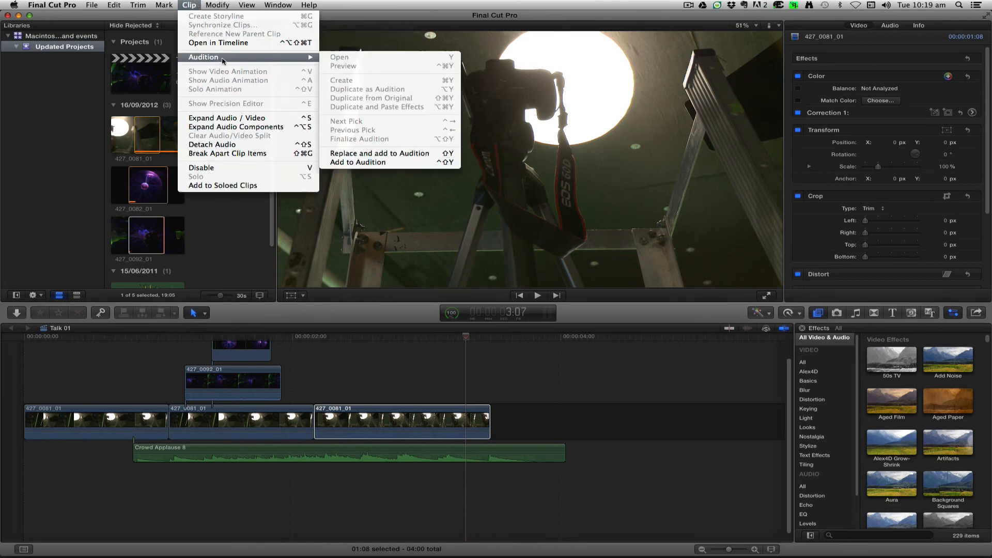
{"action": "left_click", "coordinate": [392, 163]}
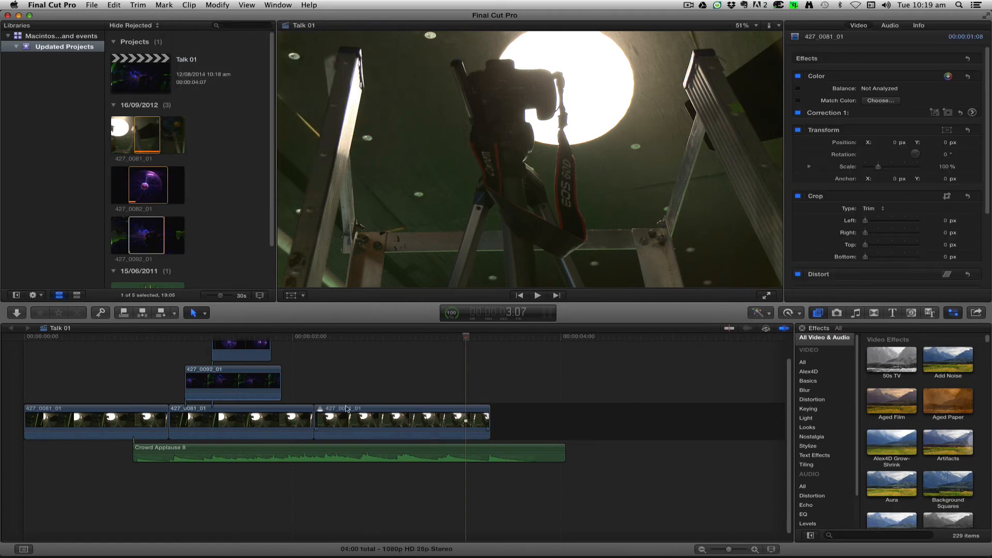
{"action": "left_click", "coordinate": [320, 411]}
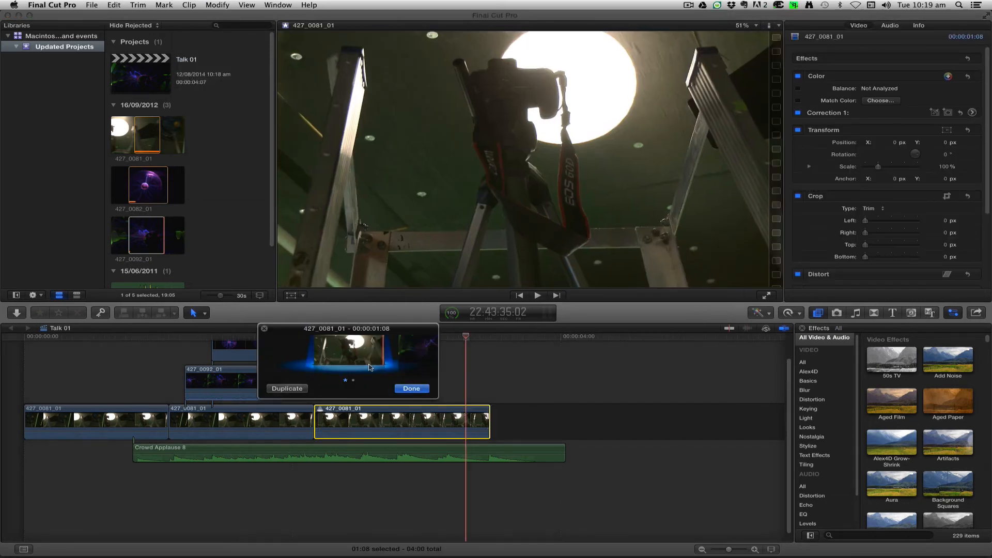
{"action": "left_click", "coordinate": [413, 354]}
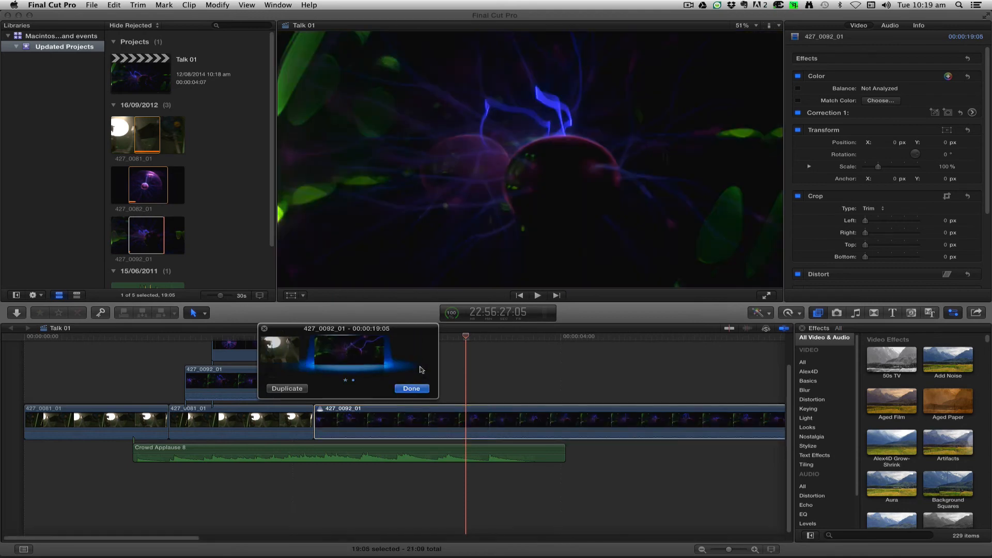
{"action": "left_click", "coordinate": [424, 393]}
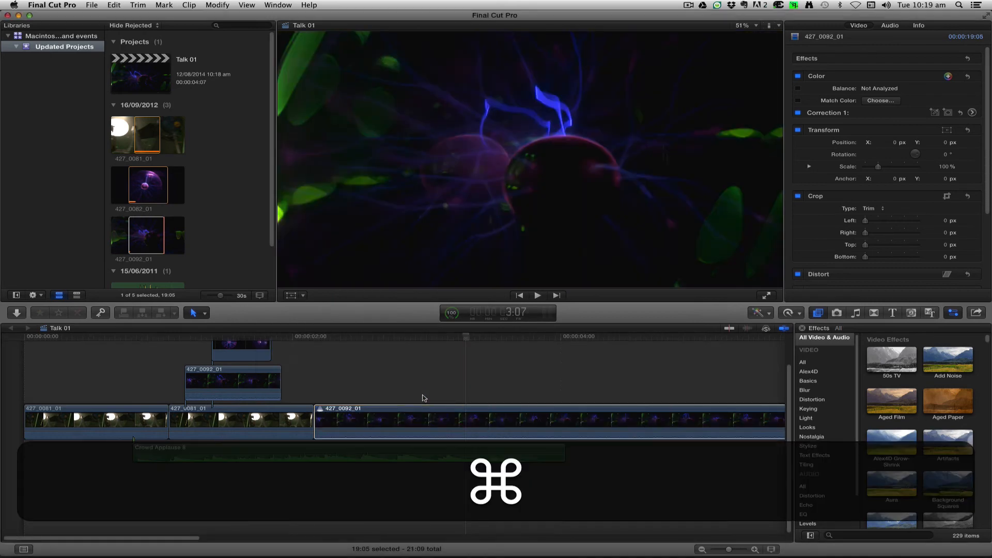
{"action": "key", "text": "super+z"}
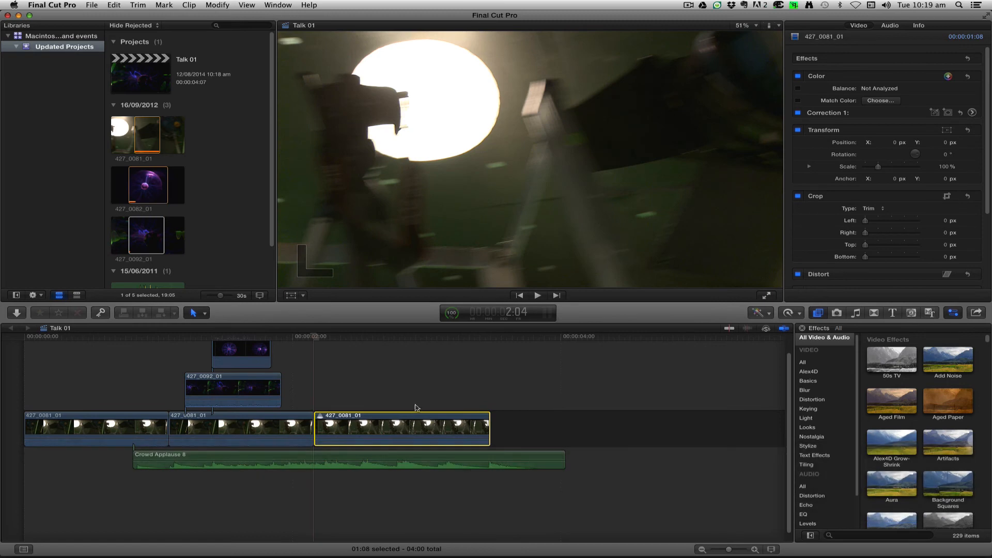
{"action": "key", "text": "super+z"}
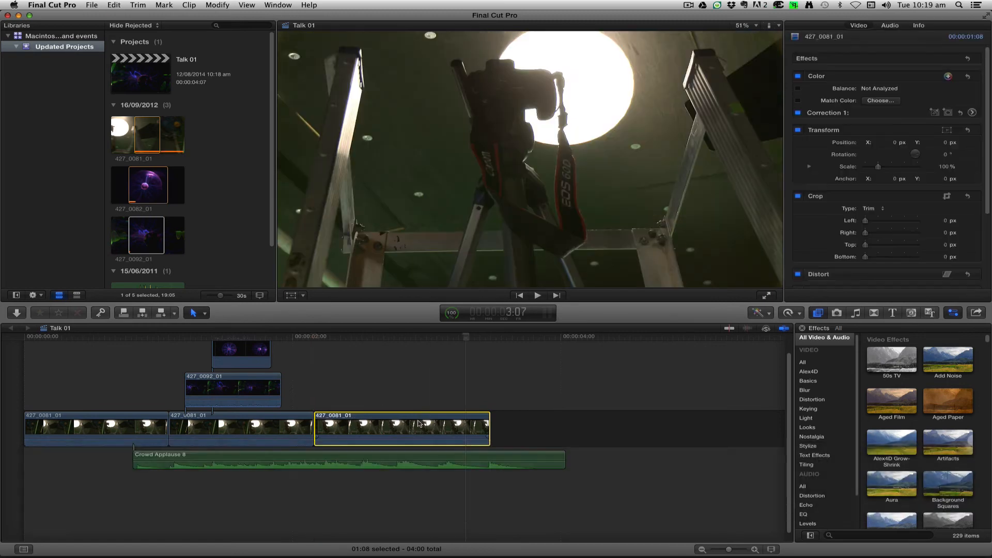
Step: Duplicate the third 427_0081_01 storyline clip as an audition and choose 427_0081_01 - copy 1 as the pick
{"action": "left_click", "coordinate": [198, 4]}
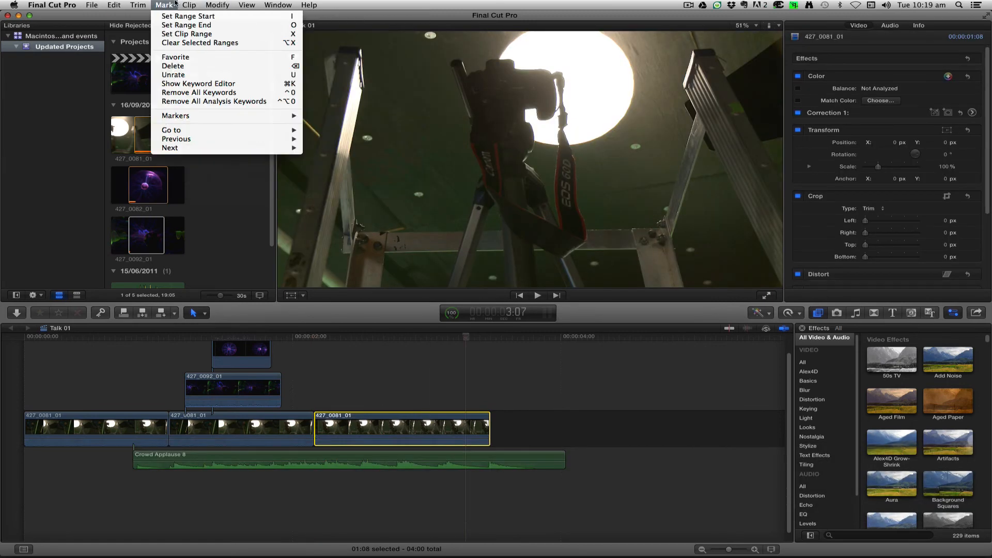
{"action": "mouse_move", "coordinate": [203, 58]}
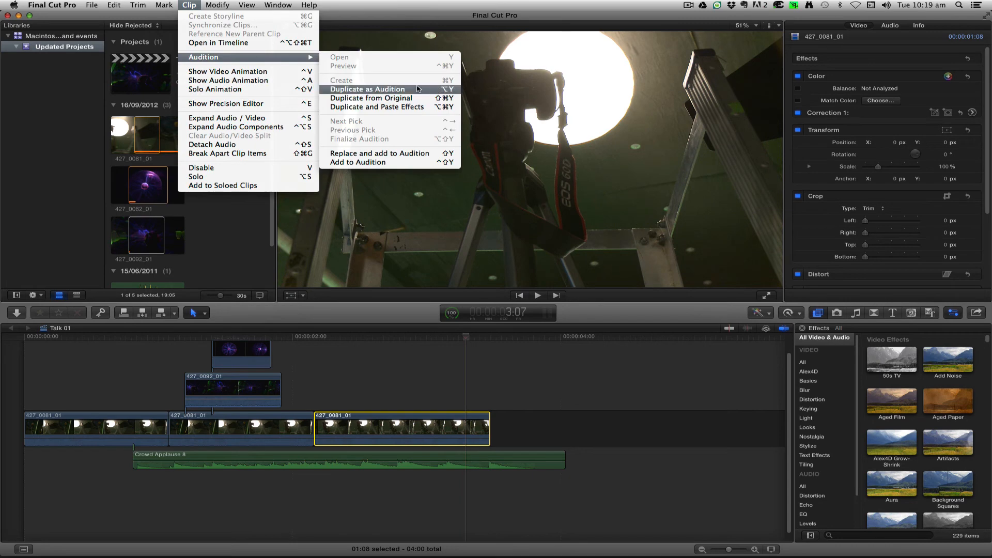
{"action": "left_click", "coordinate": [449, 89]}
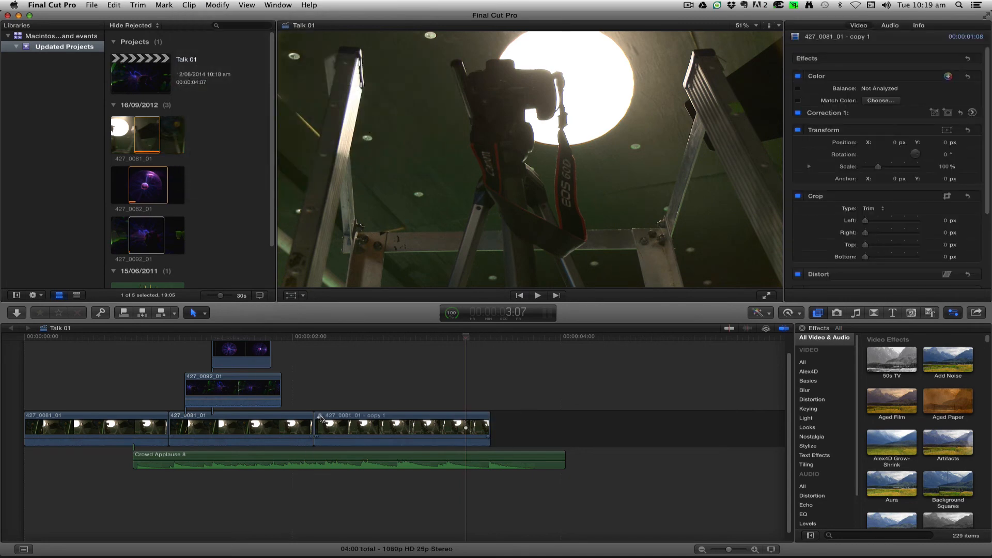
{"action": "left_click", "coordinate": [320, 417]}
{"action": "left_click", "coordinate": [407, 365]}
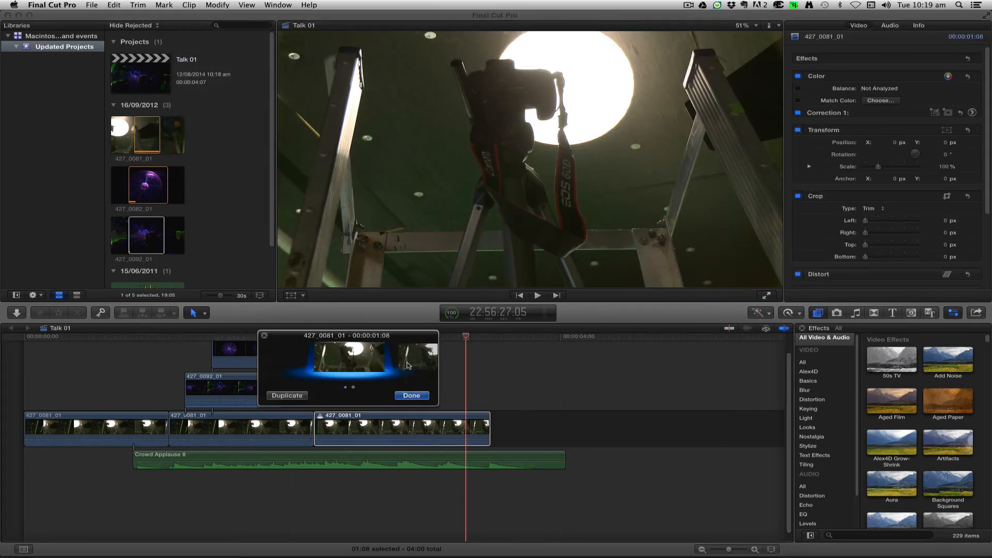
{"action": "left_click", "coordinate": [407, 366]}
{"action": "left_click", "coordinate": [411, 395]}
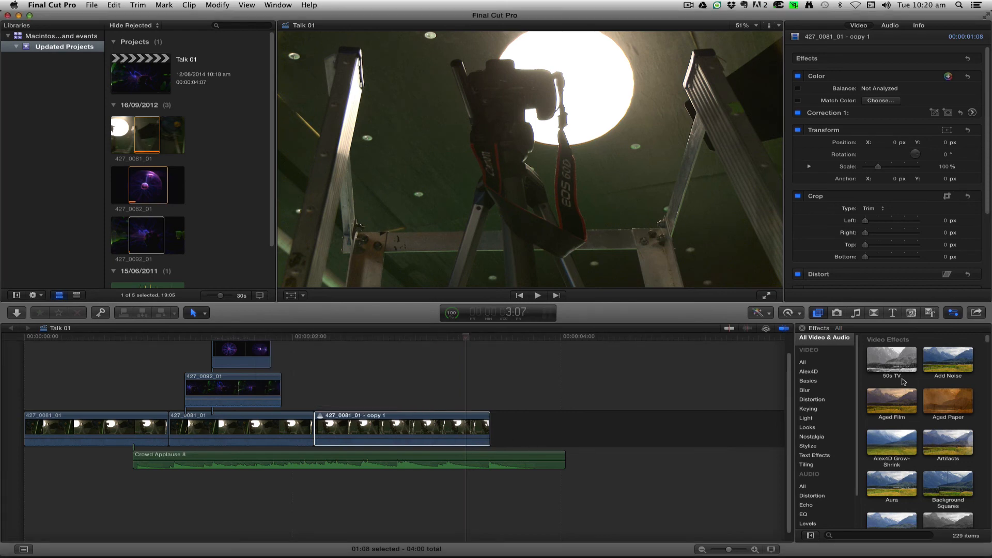
Step: Apply the 50s TV effect to the 427_0081_01 - copy 1 pick and play back the result
{"action": "left_click_drag", "start_coordinate": [903, 381], "coordinate": [389, 429]}
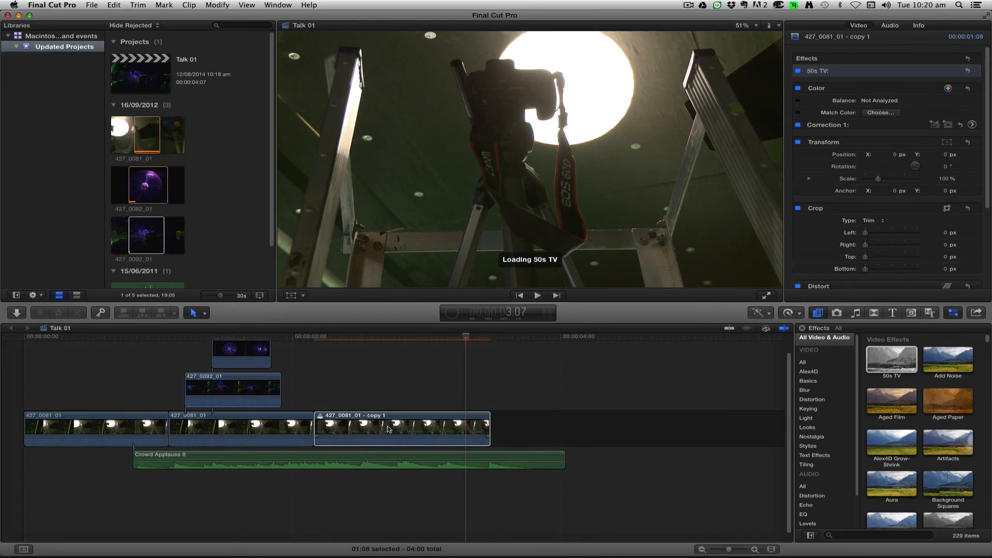
{"action": "left_click", "coordinate": [361, 340]}
{"action": "key", "text": "space"}
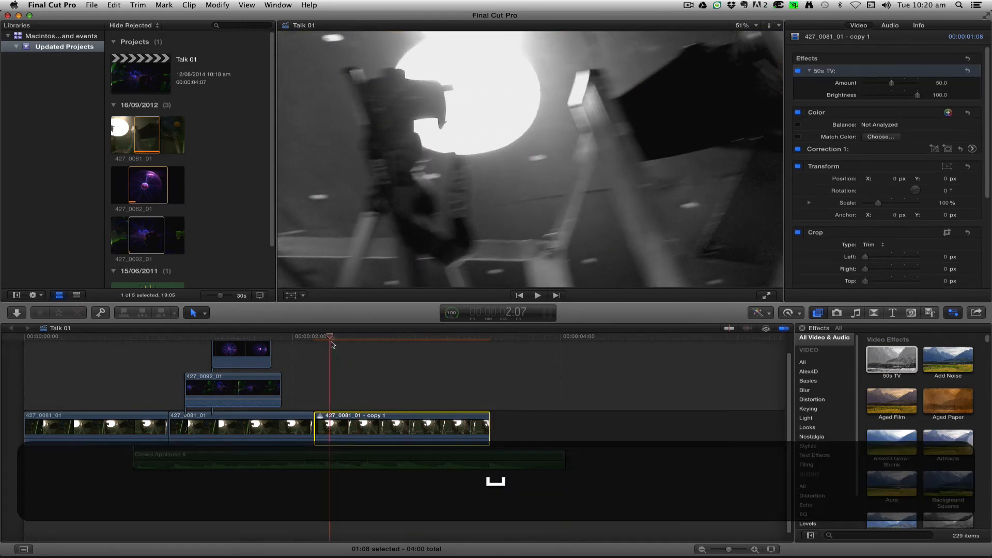
{"action": "key", "text": "space"}
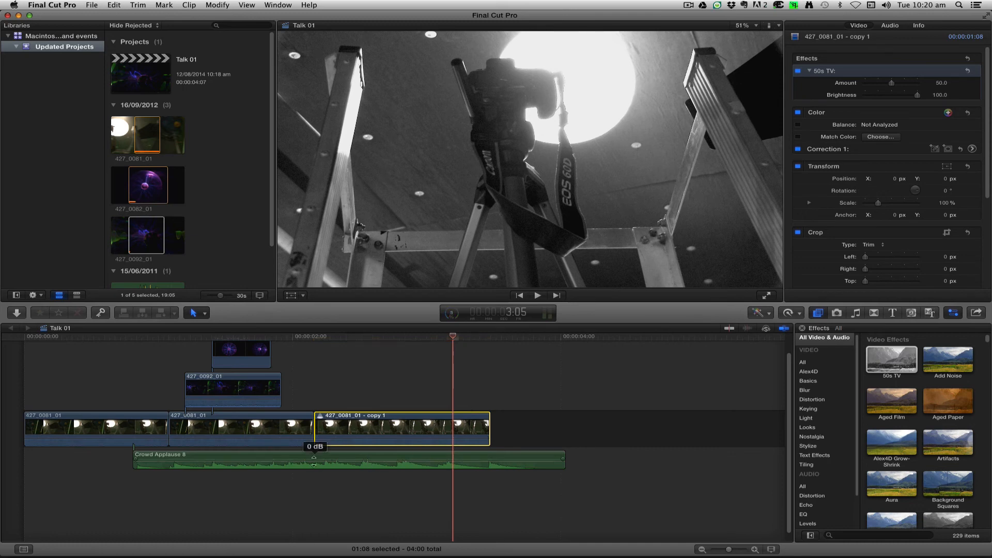
Step: Lower the volume of the connected Crowd Applause 8 audio to silence
{"action": "left_click_drag", "start_coordinate": [330, 460], "coordinate": [351, 504]}
{"action": "left_click", "coordinate": [399, 417]}
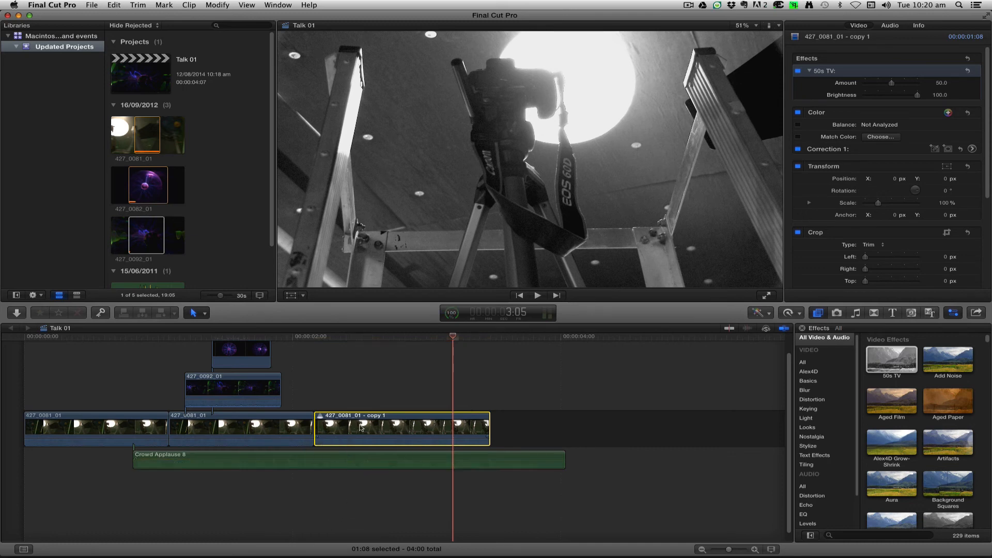
Step: Move the playhead back to 2:15 and switch the audition pick to the original 427_0081_01 without the effect
{"action": "left_click_drag", "start_coordinate": [453, 336], "coordinate": [372, 337]}
{"action": "left_click", "coordinate": [319, 418]}
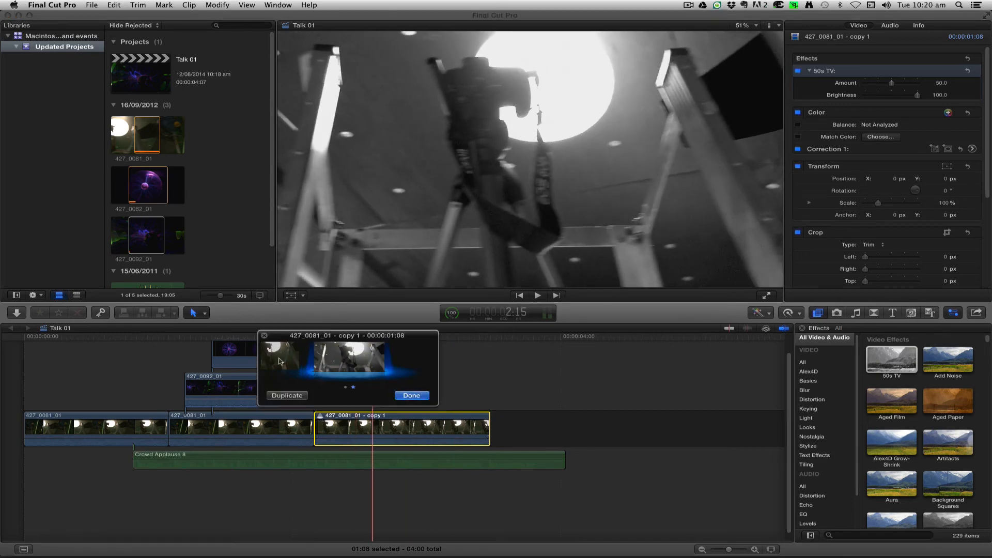
{"action": "key", "text": "Left"}
{"action": "left_click", "coordinate": [411, 395]}
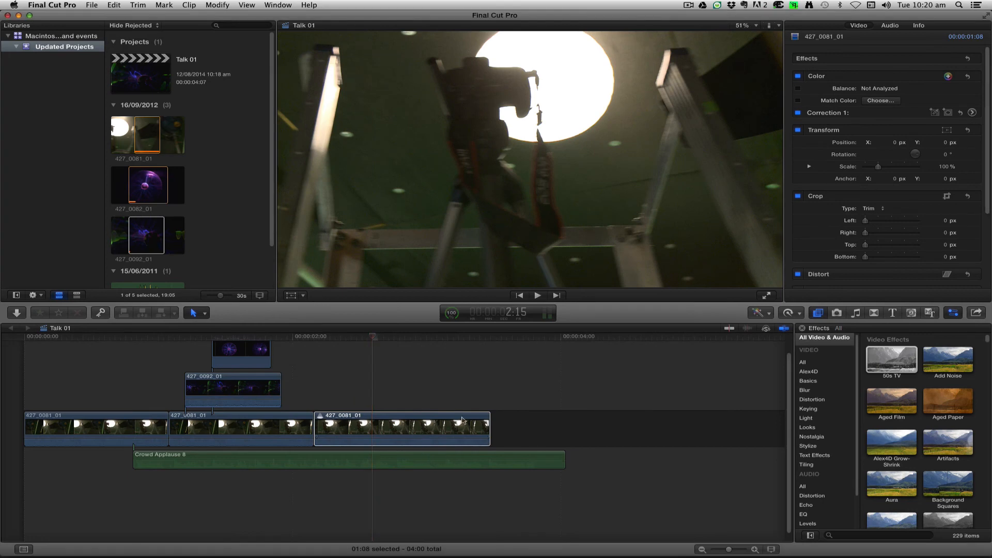
Step: Move the second 427_0081_01 clip to the end of the storyline and trim the audition clip's end to a 00:16 duration
{"action": "left_click_drag", "start_coordinate": [221, 414], "coordinate": [557, 426]}
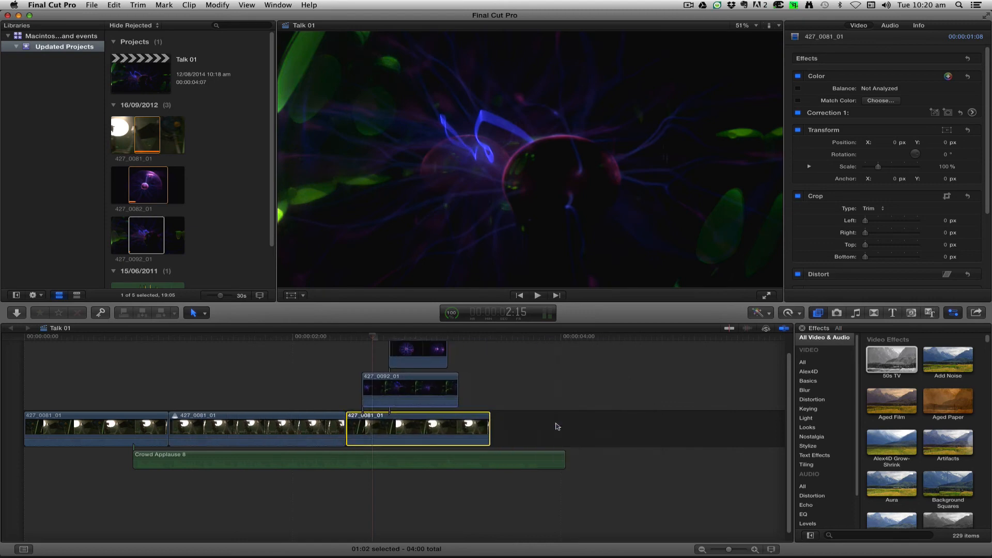
{"action": "left_click", "coordinate": [245, 434]}
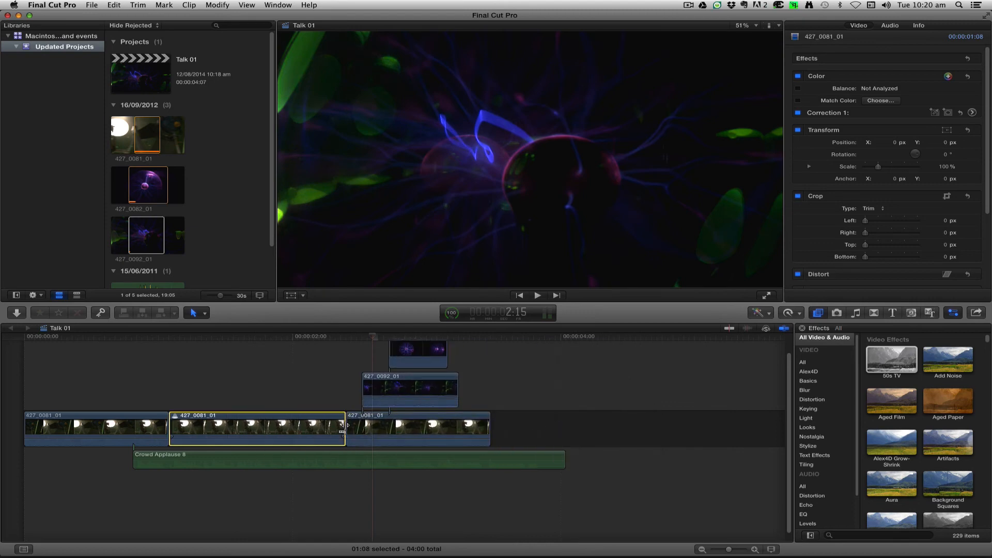
{"action": "left_click", "coordinate": [256, 337]}
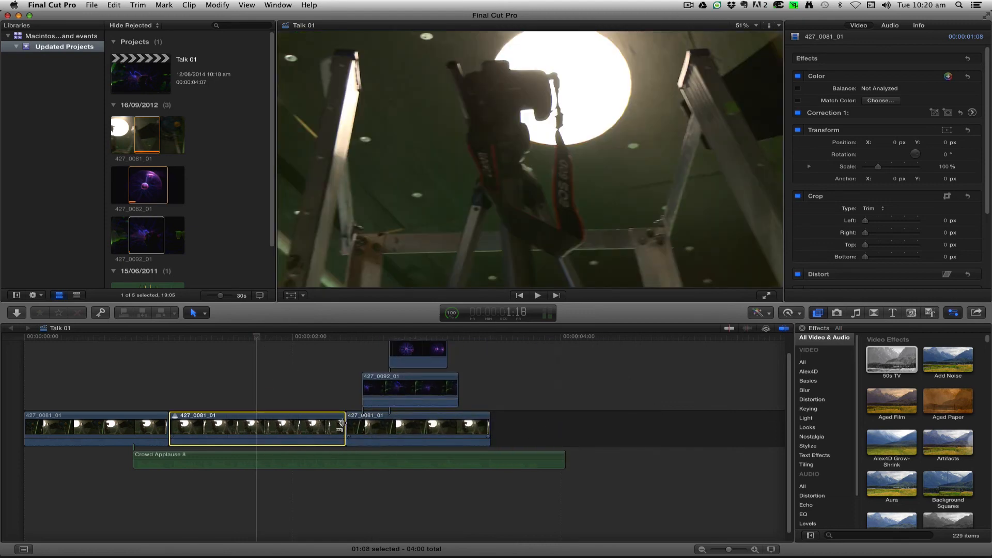
{"action": "left_click_drag", "start_coordinate": [342, 424], "coordinate": [253, 424]}
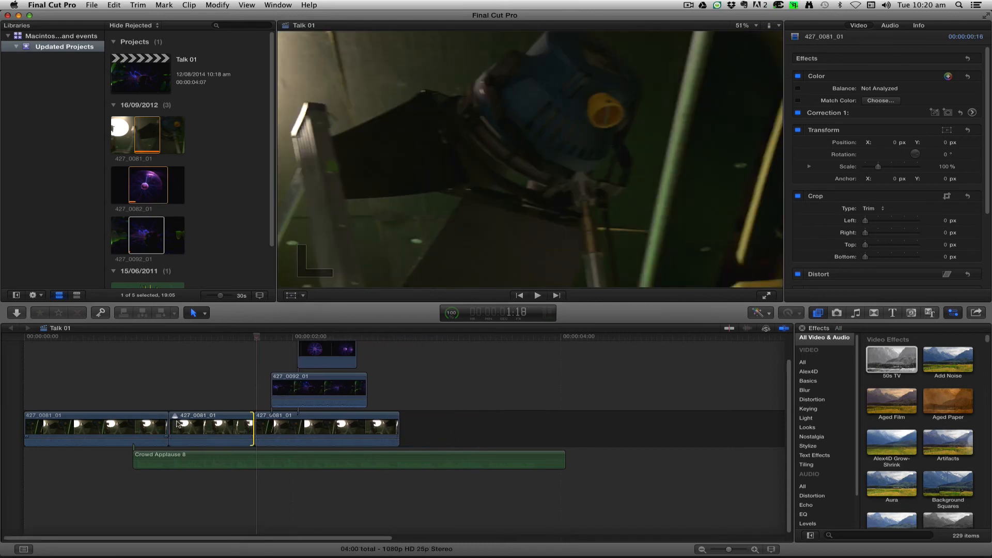
Step: Compare the trimmed original with the 50s TV version in the audition and choose 427_0081_01 - copy 1 as the pick
{"action": "left_click", "coordinate": [178, 420]}
{"action": "left_click", "coordinate": [268, 362]}
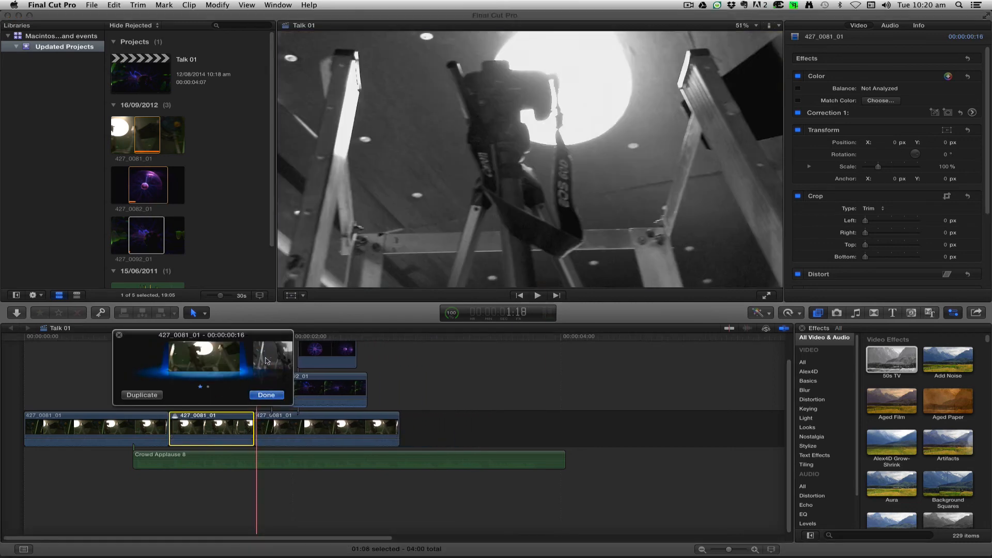
{"action": "left_click", "coordinate": [153, 372]}
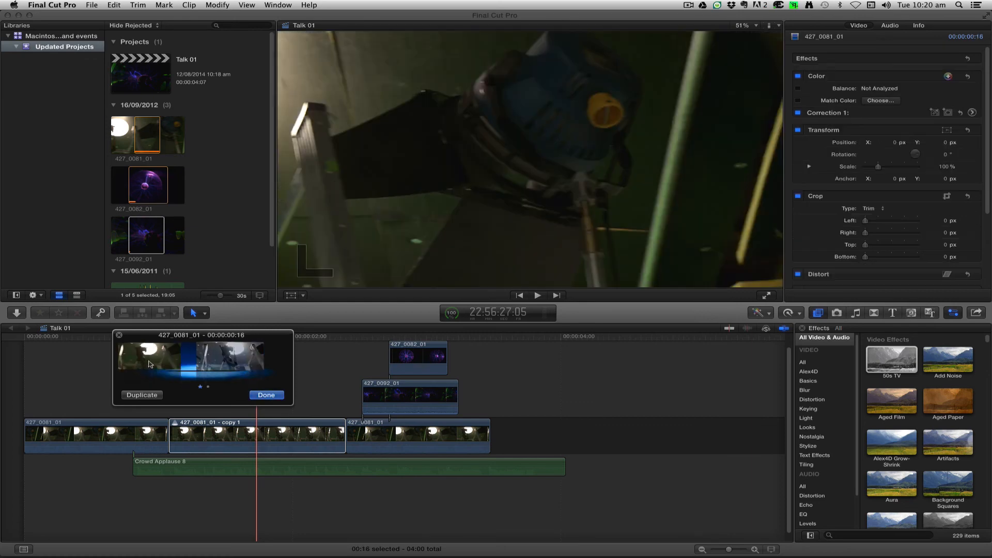
{"action": "left_click", "coordinate": [271, 362]}
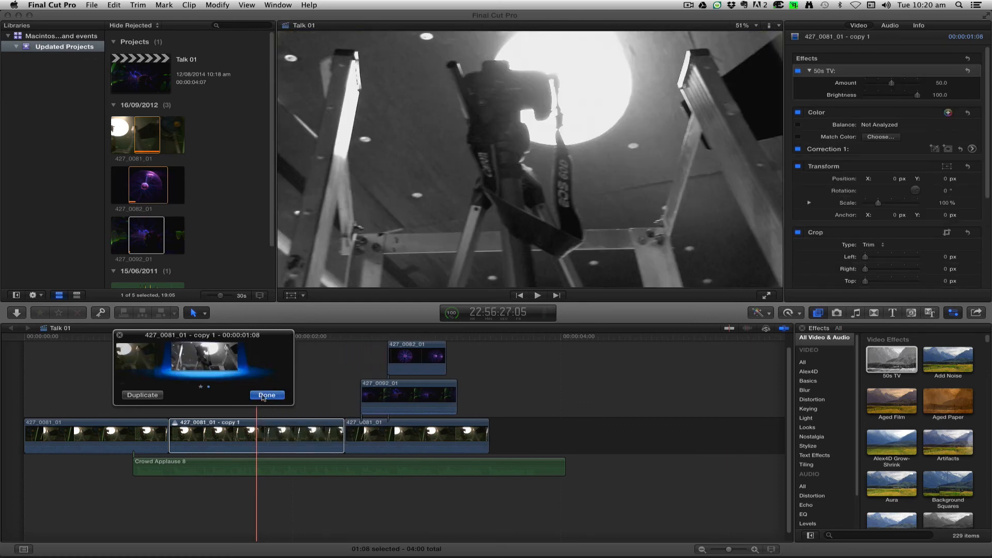
{"action": "left_click", "coordinate": [268, 395]}
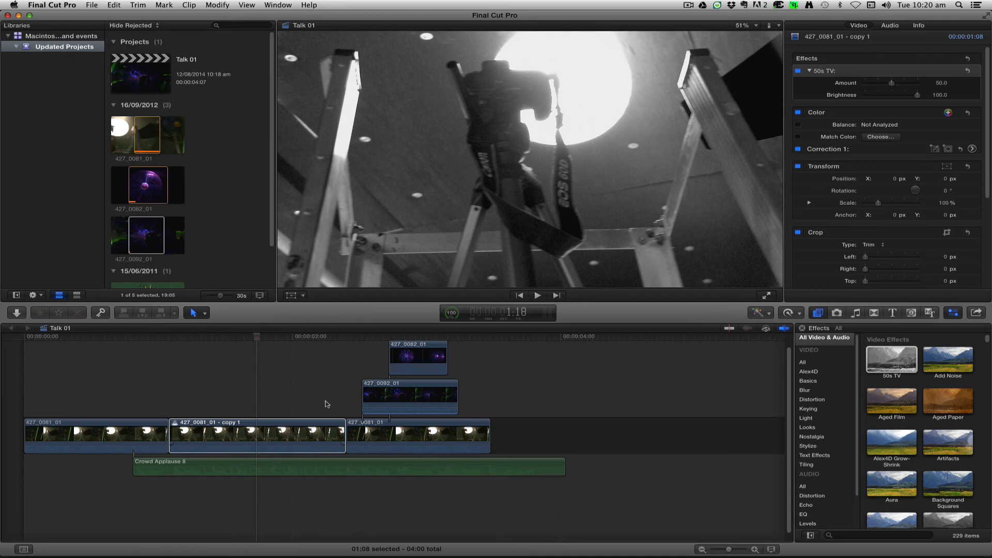
{"action": "left_click", "coordinate": [578, 490]}
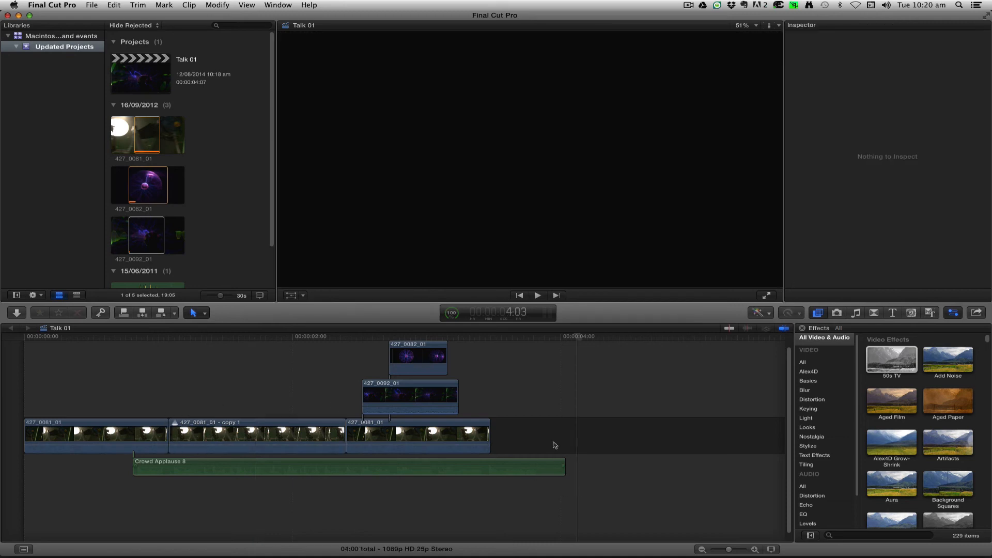
{"action": "left_click", "coordinate": [555, 416]}
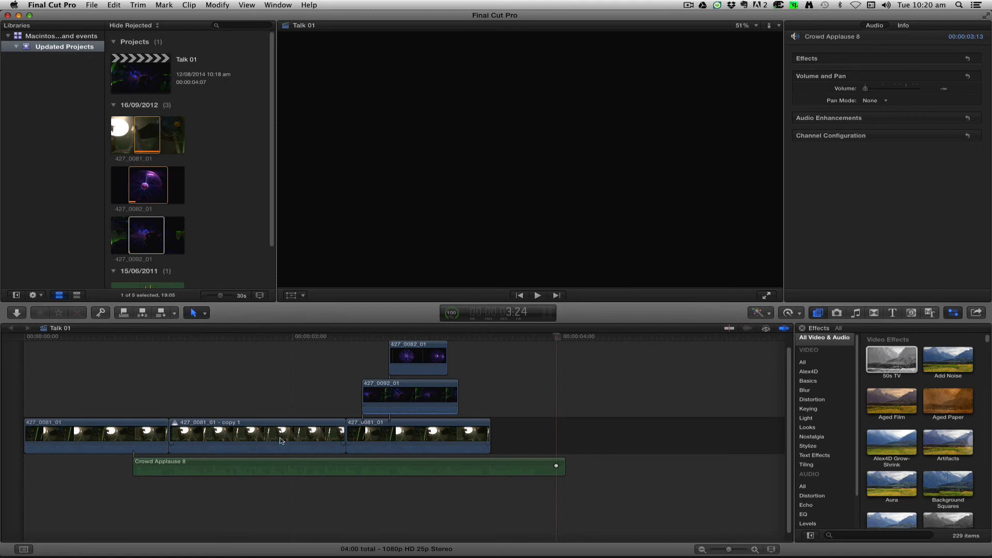
{"action": "left_click", "coordinate": [205, 313]}
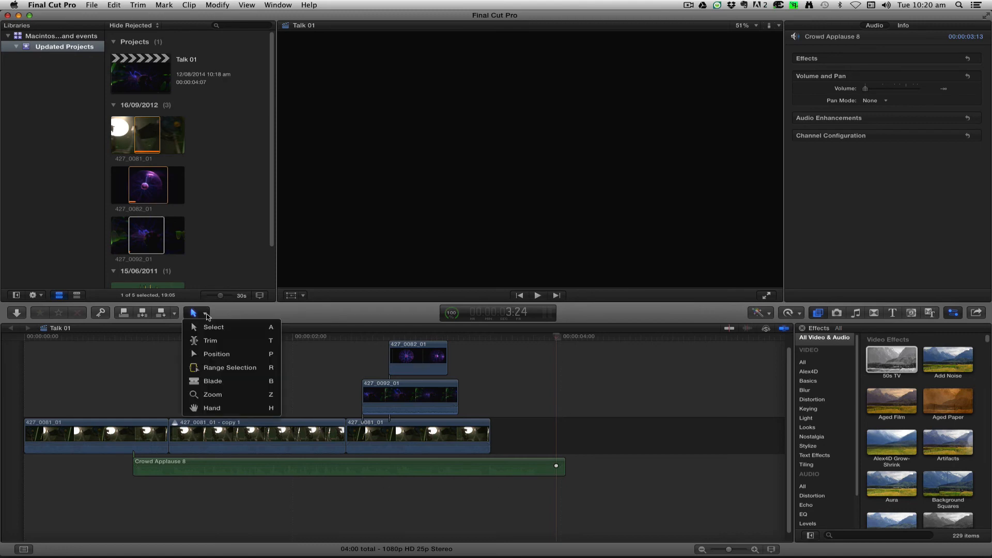
{"action": "left_click", "coordinate": [205, 313]}
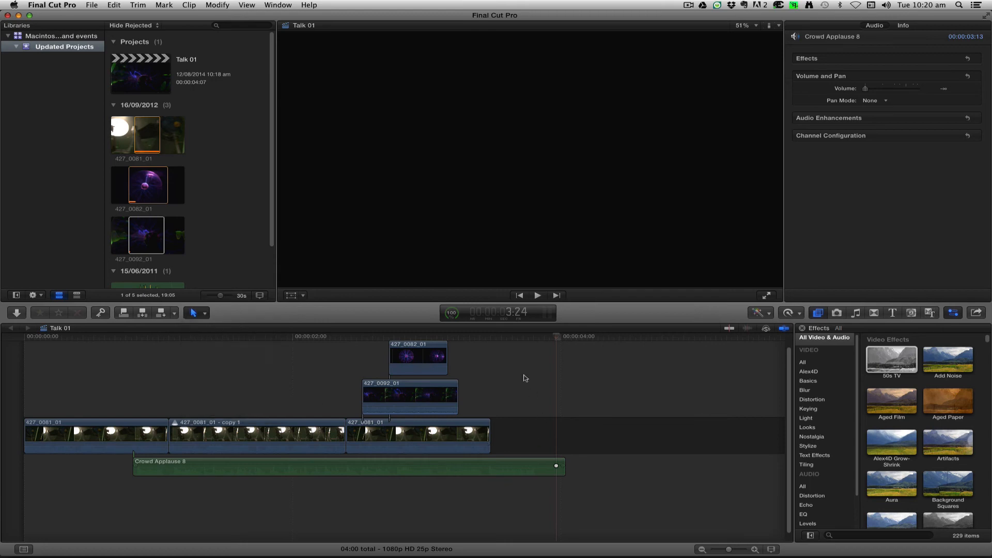
Step: Finalize the audition on the 427_0081_01 - copy 1 clip and skim through it in the timeline
{"action": "left_click", "coordinate": [249, 426]}
{"action": "right_click", "coordinate": [250, 426]}
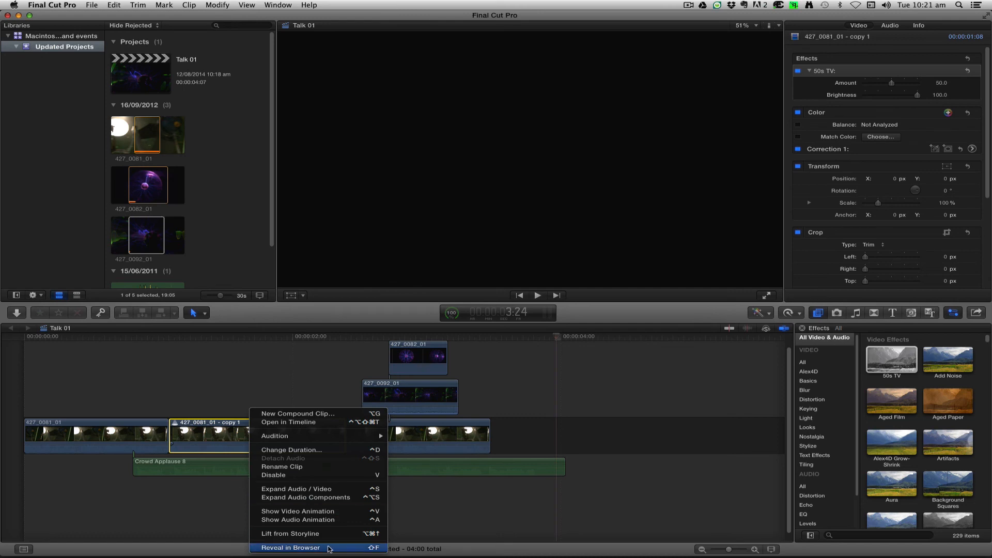
{"action": "mouse_move", "coordinate": [330, 436]}
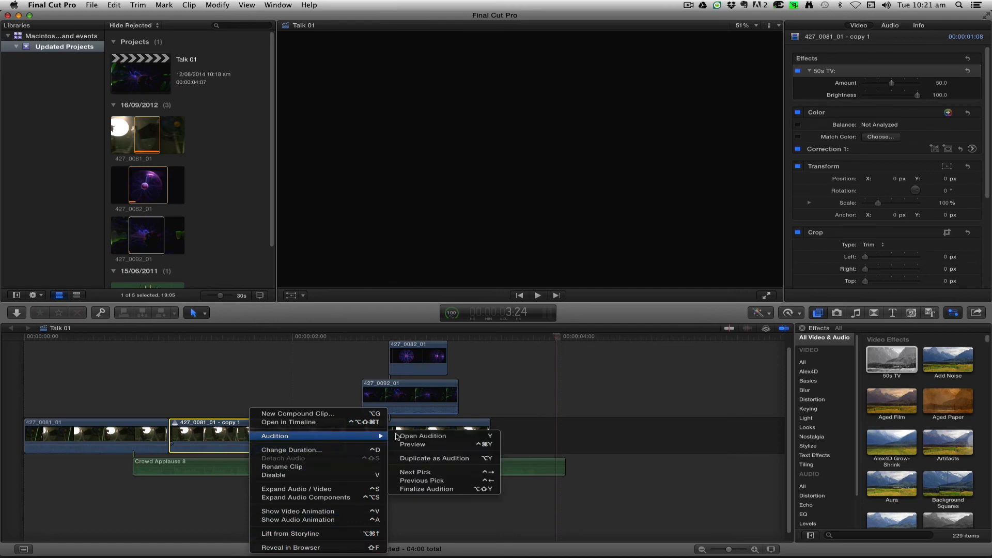
{"action": "left_click", "coordinate": [471, 491]}
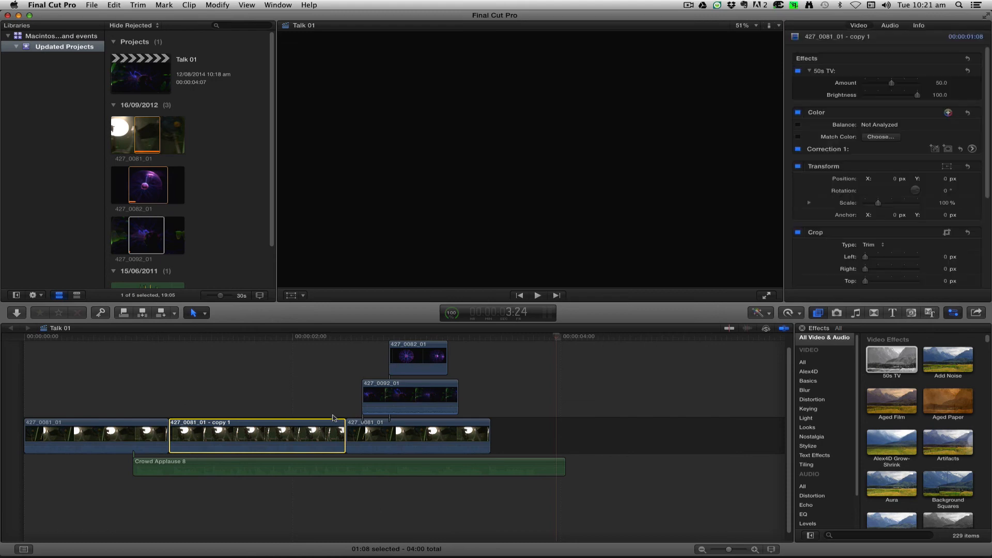
{"action": "left_click_drag", "start_coordinate": [249, 338], "coordinate": [267, 325]}
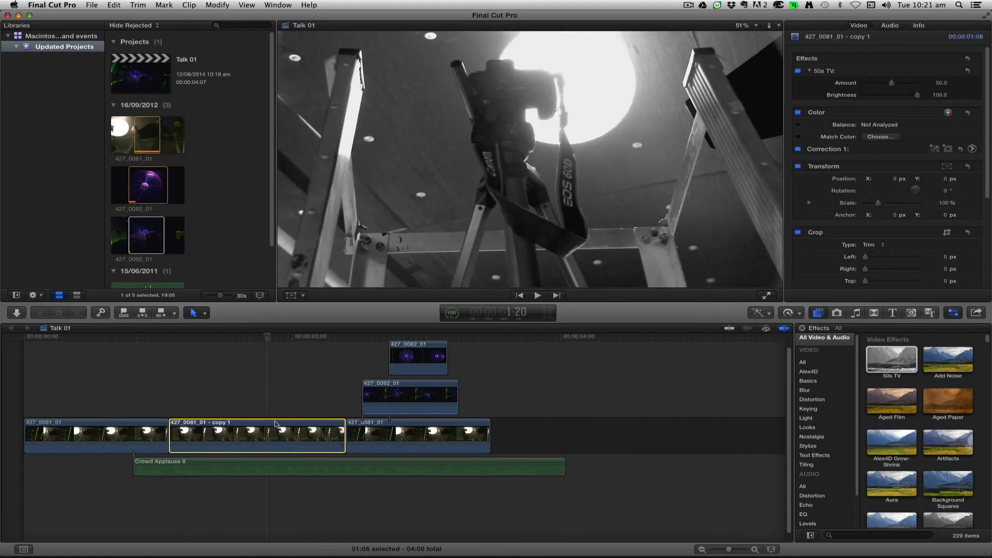
{"action": "left_click", "coordinate": [273, 376]}
Step: Combine the last 427_0081_01 clip and its two connected clips into a compound clip named Talk 01 Clip in the Updated Projects event
{"action": "left_click", "coordinate": [297, 428]}
{"action": "left_click", "coordinate": [512, 434]}
{"action": "left_click_drag", "start_coordinate": [545, 352], "coordinate": [393, 437]}
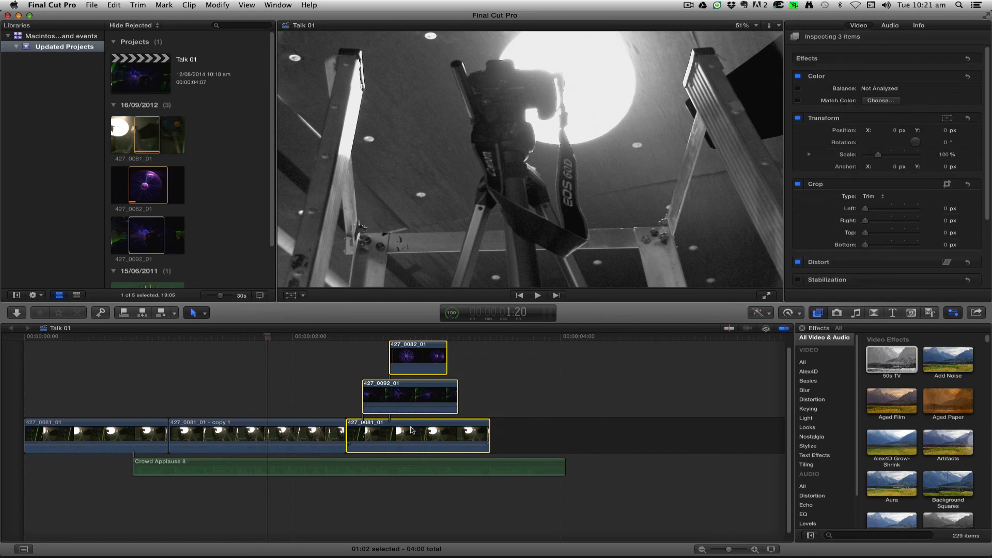
{"action": "right_click", "coordinate": [410, 429]}
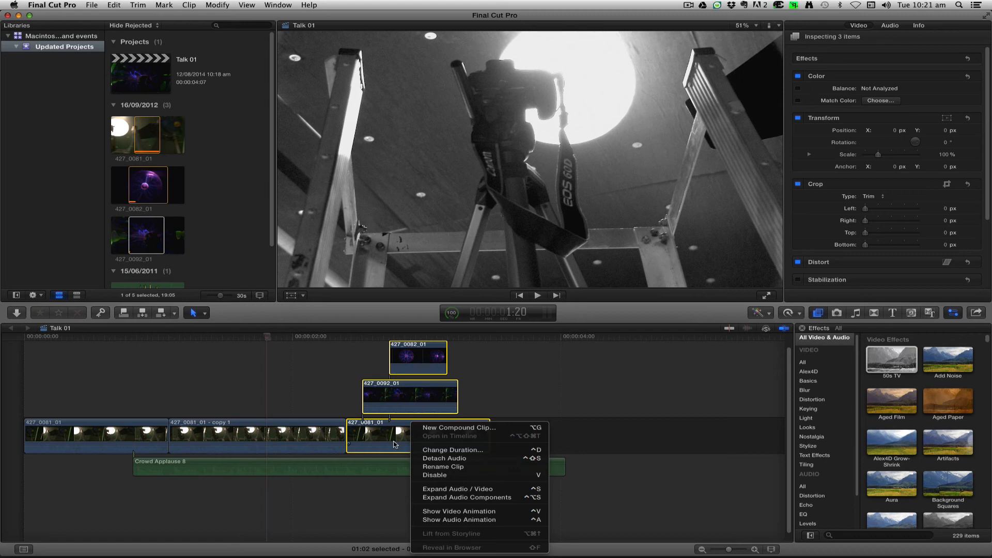
{"action": "left_click", "coordinate": [484, 428]}
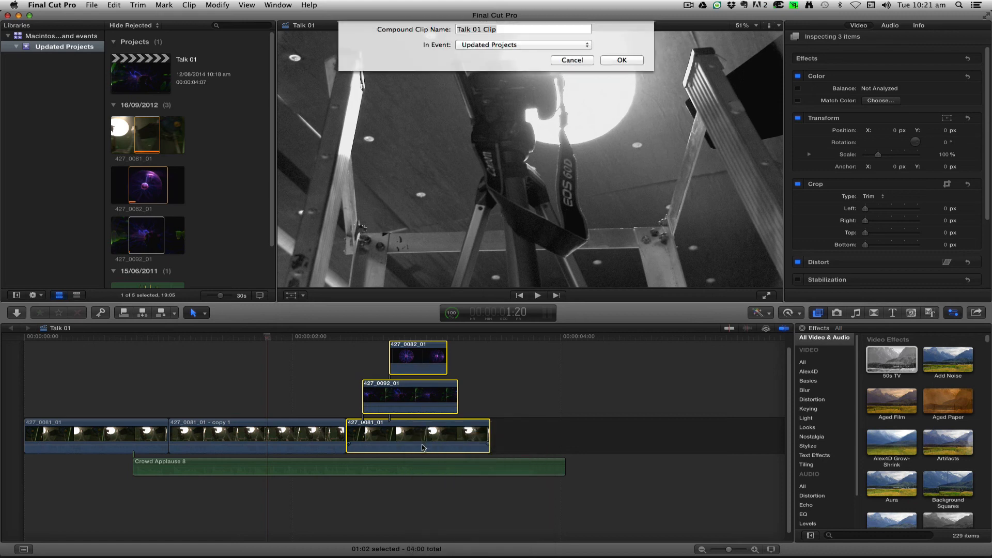
{"action": "left_click", "coordinate": [635, 60]}
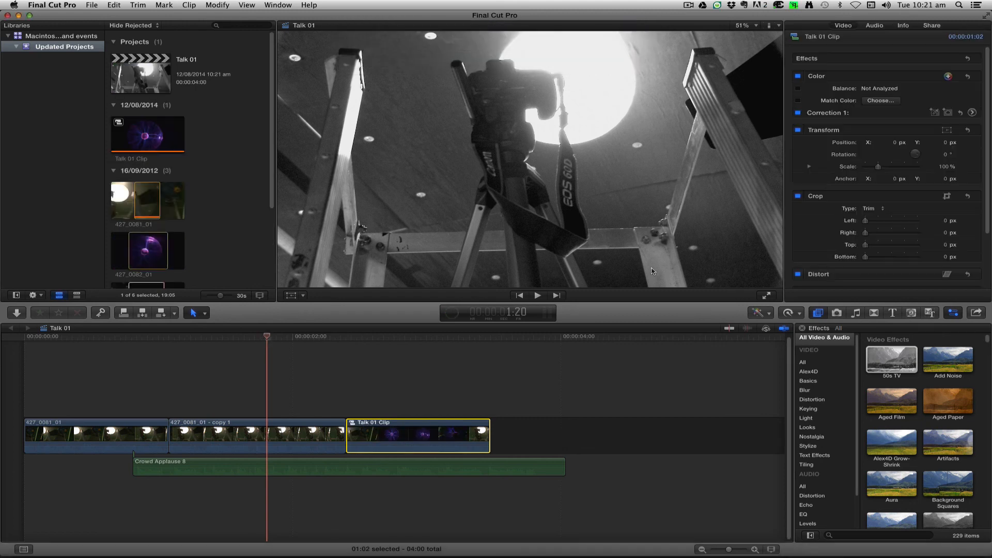
{"action": "left_click", "coordinate": [481, 368]}
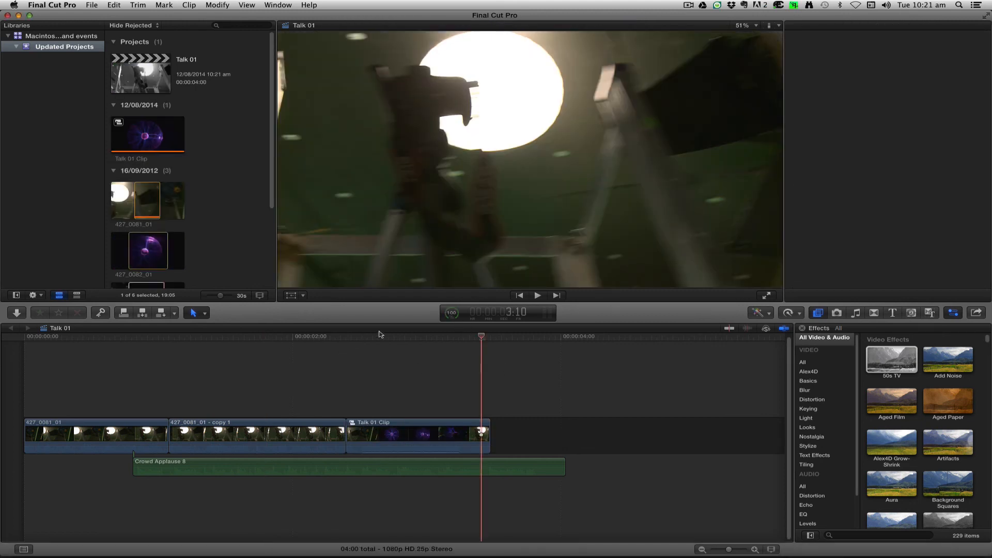
{"action": "left_click_drag", "start_coordinate": [383, 337], "coordinate": [430, 354]}
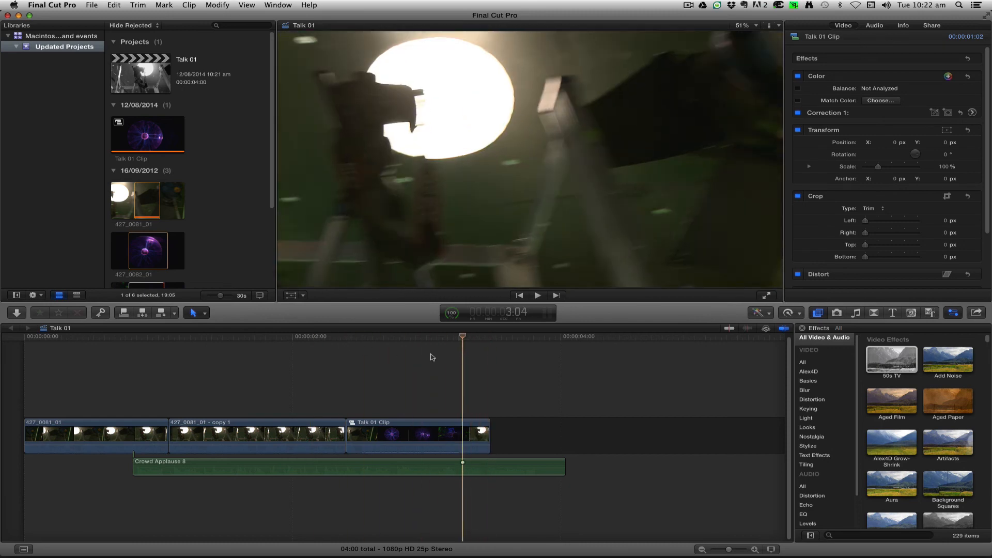
{"action": "left_click", "coordinate": [324, 357]}
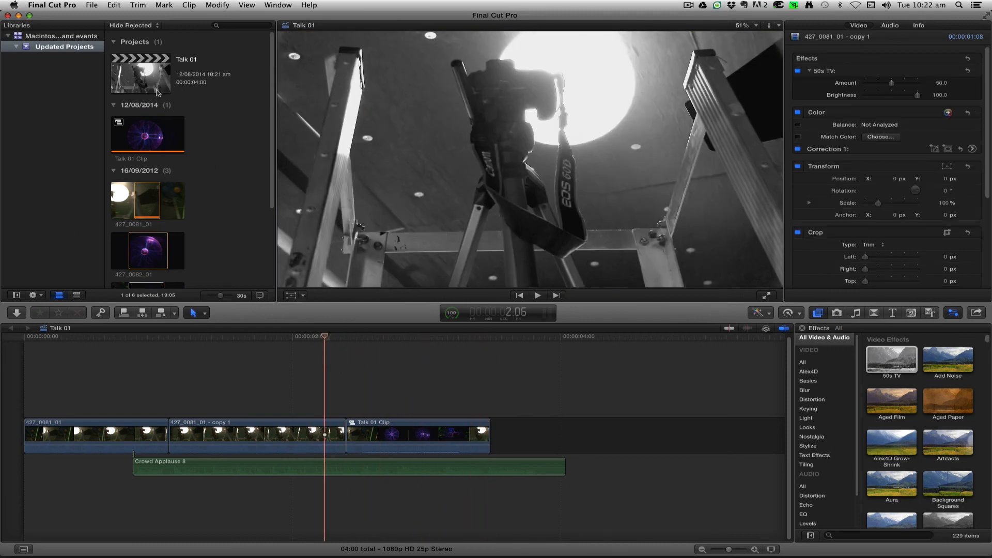
Step: Add the 427_0081_01 browser clip to an audition with the Talk 01 Clip compound clip and play the result
{"action": "scroll", "coordinate": [221, 186], "scroll_direction": "down", "scroll_amount": 3}
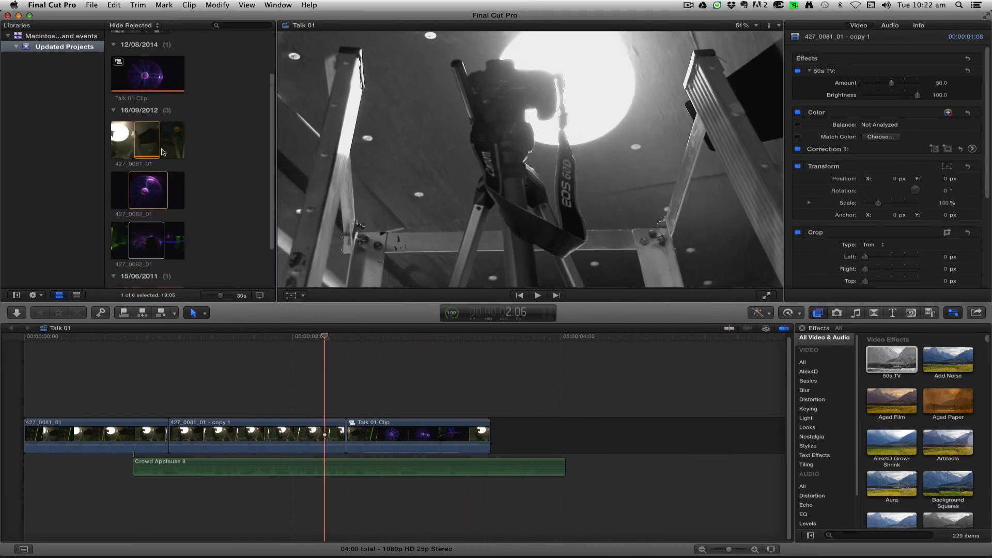
{"action": "left_click_drag", "start_coordinate": [150, 142], "coordinate": [382, 430]}
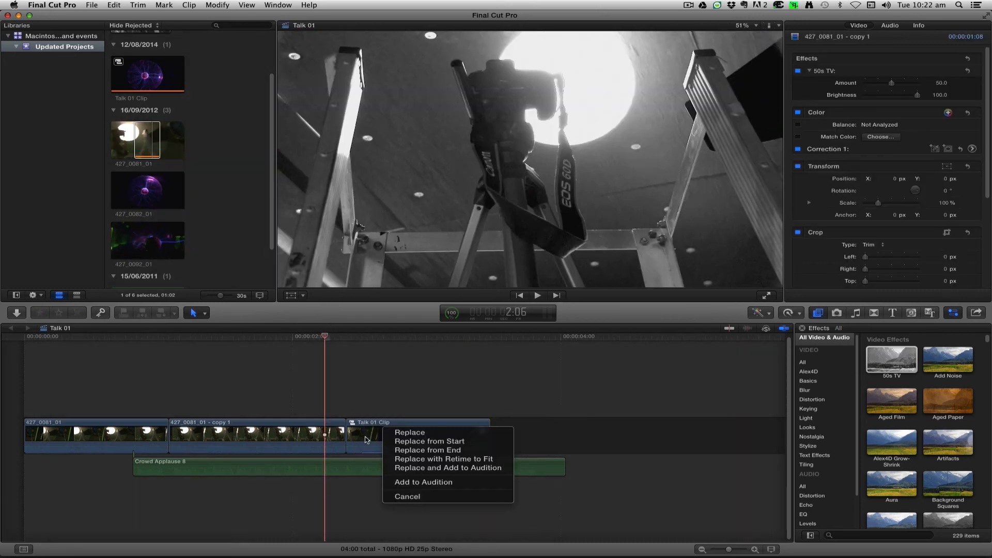
{"action": "left_click", "coordinate": [446, 487]}
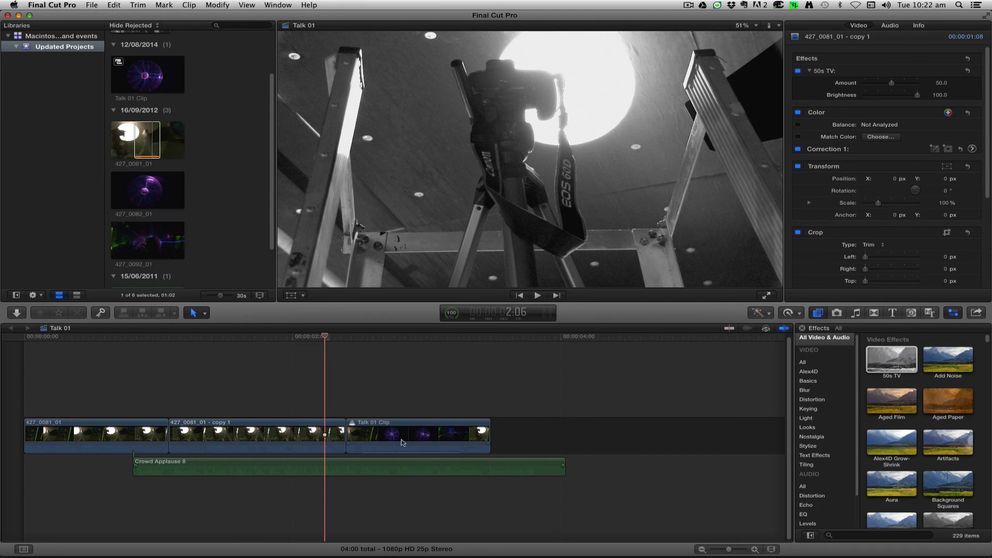
{"action": "key", "text": "space"}
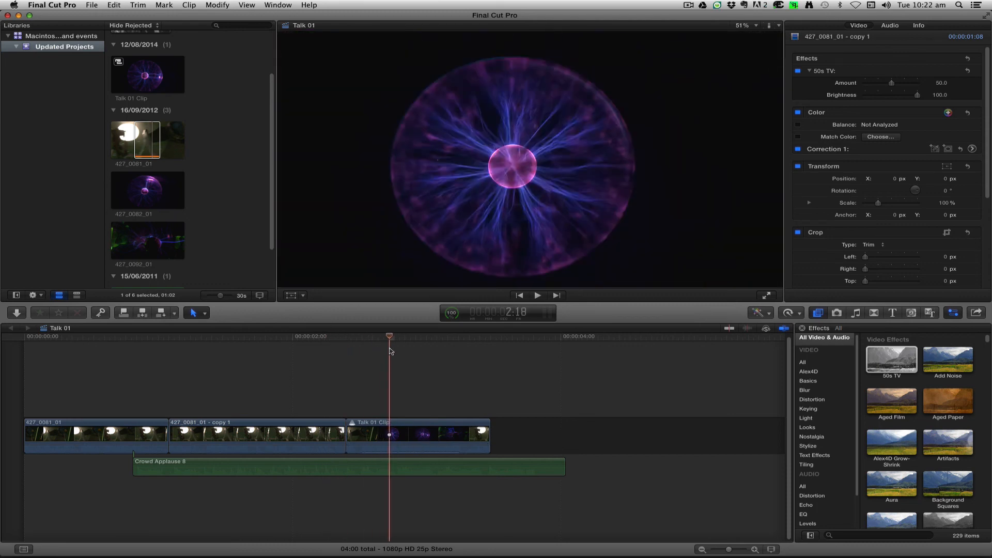
Step: Choose 427_0081_01 as the pick in the Talk 01 Clip audition
{"action": "left_click", "coordinate": [403, 355]}
{"action": "left_click", "coordinate": [353, 424]}
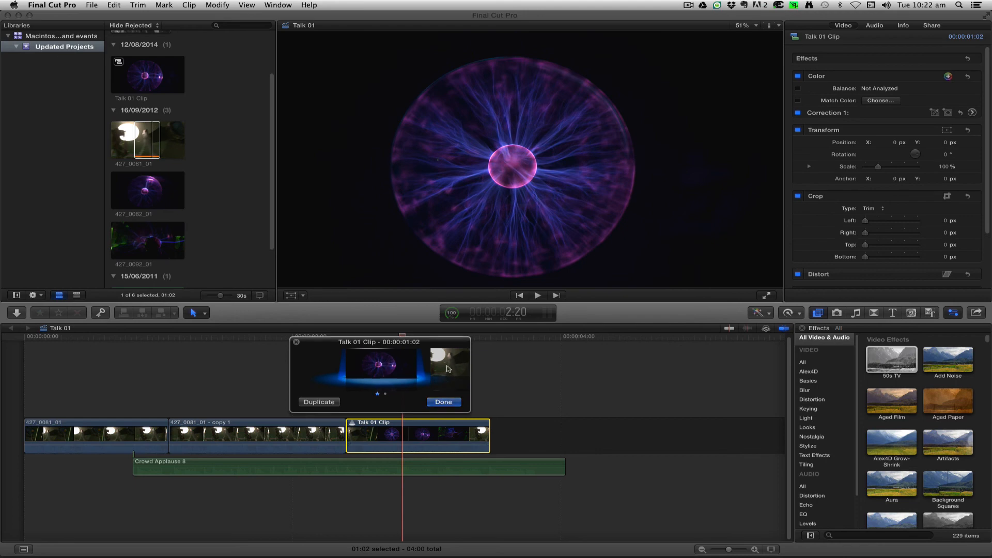
{"action": "left_click", "coordinate": [449, 369]}
{"action": "left_click", "coordinate": [443, 401]}
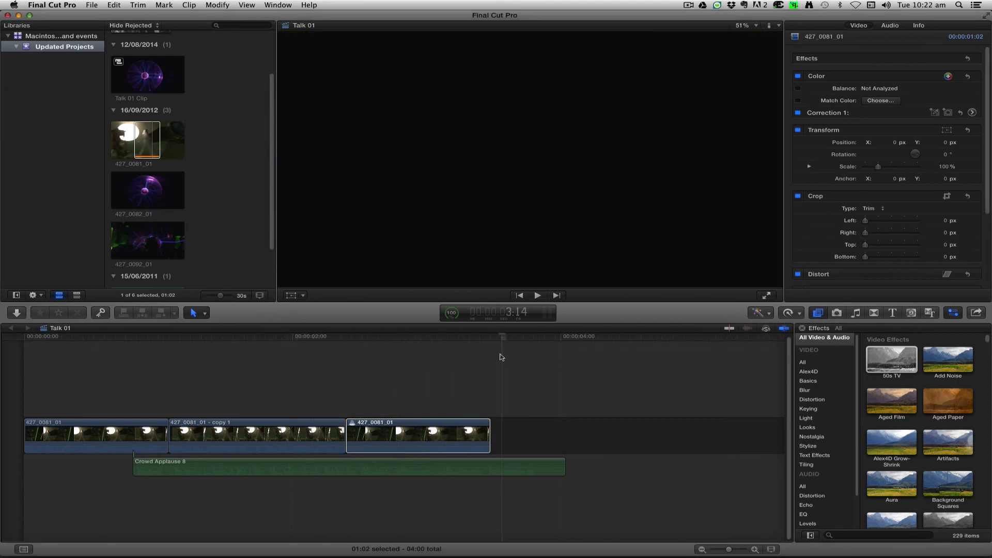
Step: Open the Talk 01 Clip compound clip from the browser in its own timeline and inspect its stacked clips
{"action": "scroll", "coordinate": [192, 195], "scroll_direction": "down", "scroll_amount": 3}
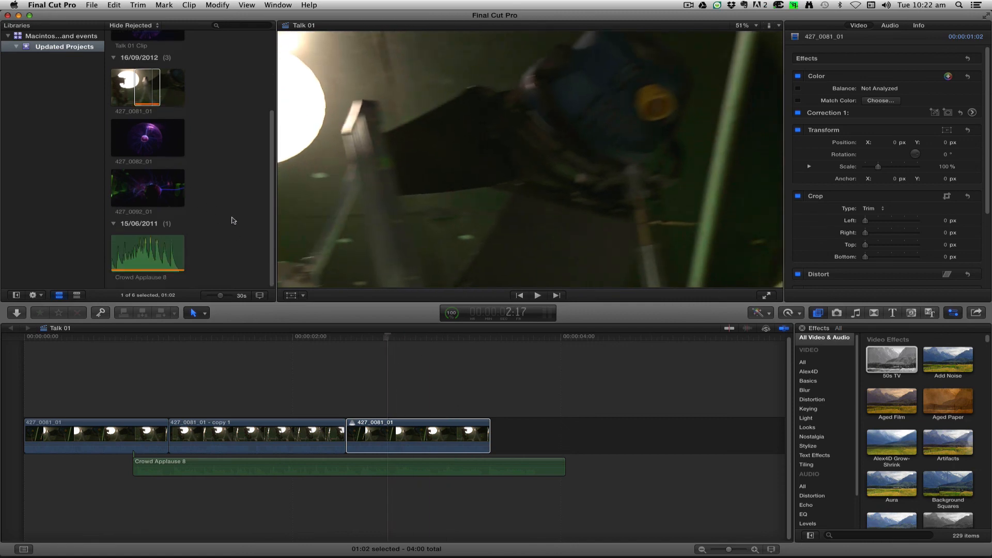
{"action": "scroll", "coordinate": [233, 224], "scroll_direction": "up", "scroll_amount": 5}
{"action": "scroll", "coordinate": [234, 224], "scroll_direction": "up", "scroll_amount": 1}
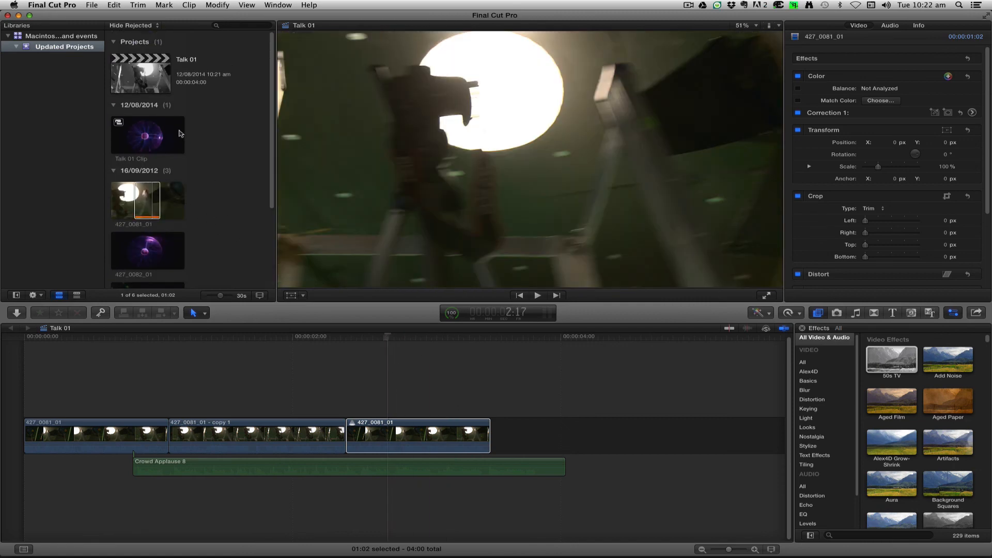
{"action": "double_click", "coordinate": [180, 130]}
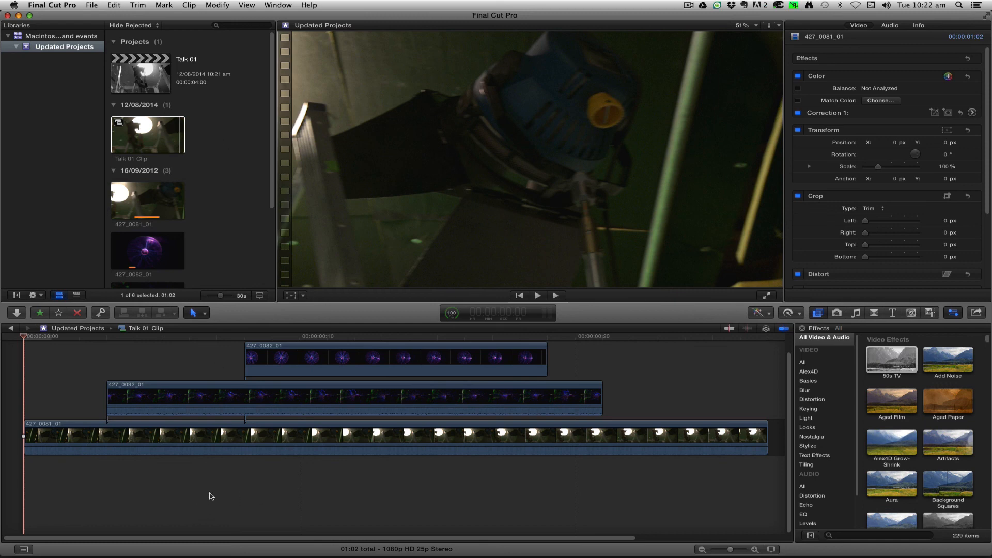
{"action": "left_click", "coordinate": [228, 475]}
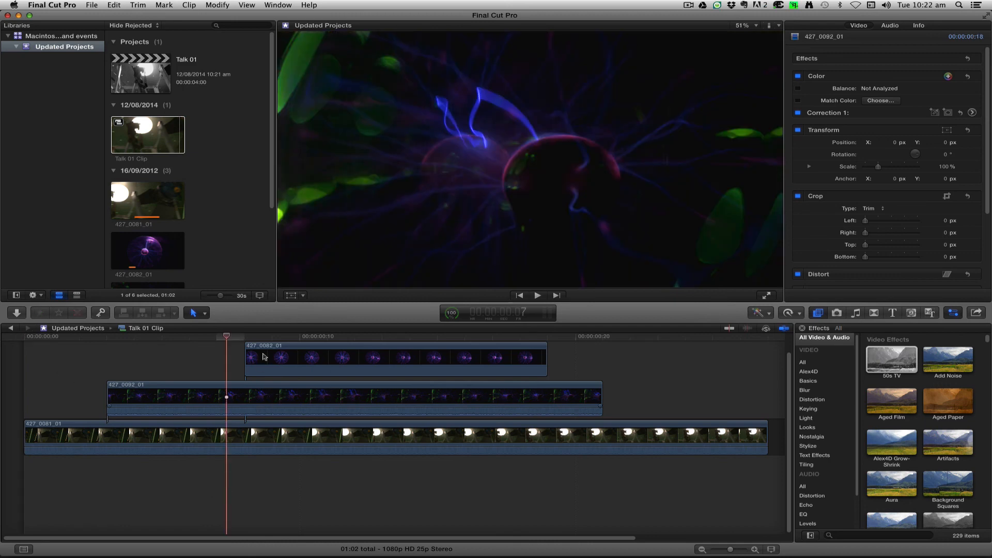
Step: Reopen the Talk 01 project timeline and move the playhead to 1:17
{"action": "double_click", "coordinate": [159, 84]}
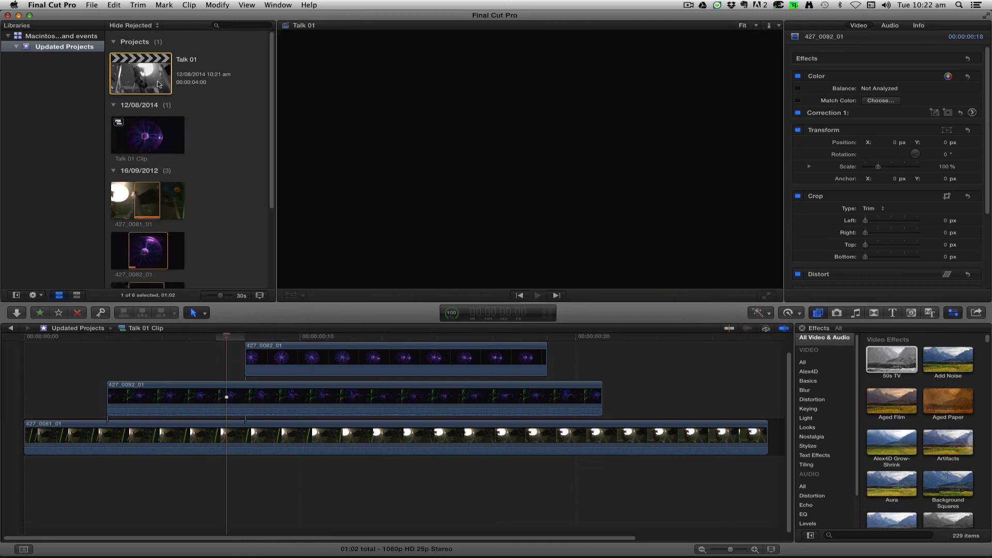
{"action": "left_click_drag", "start_coordinate": [391, 338], "coordinate": [486, 355]}
{"action": "left_click", "coordinate": [250, 383]}
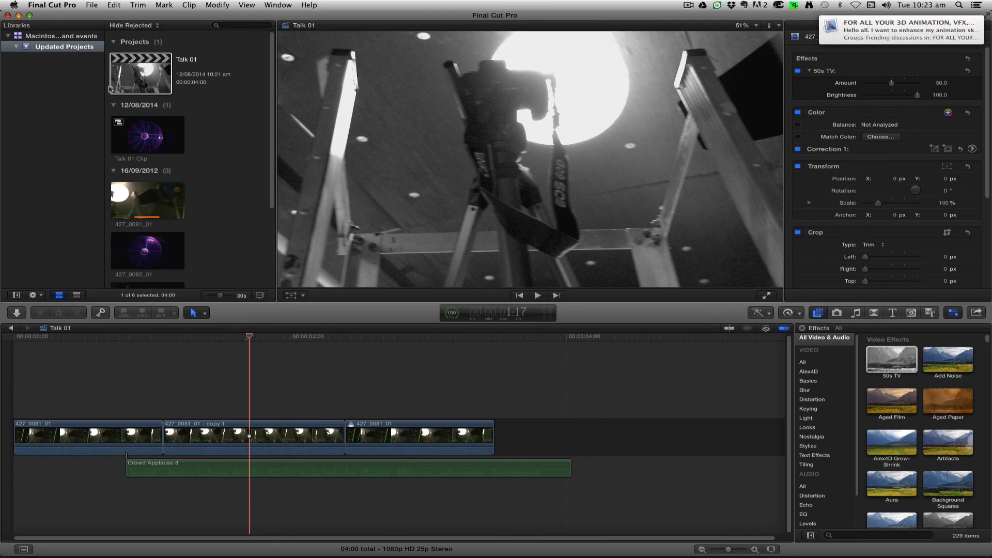
Step: Select the Macintosh HD library and review its properties and the media it holds
{"action": "left_click", "coordinate": [54, 35]}
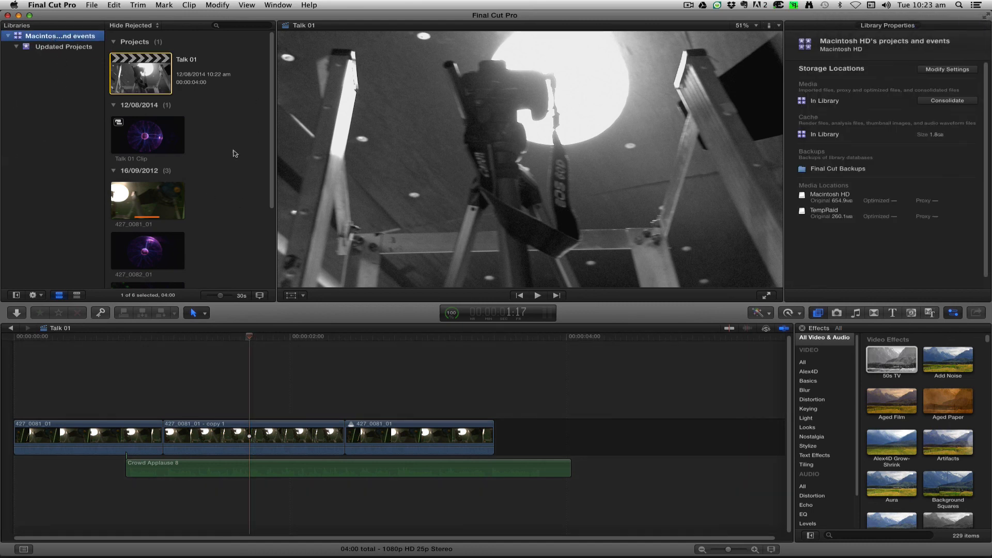
{"action": "scroll", "coordinate": [274, 158], "scroll_direction": "down", "scroll_amount": 5}
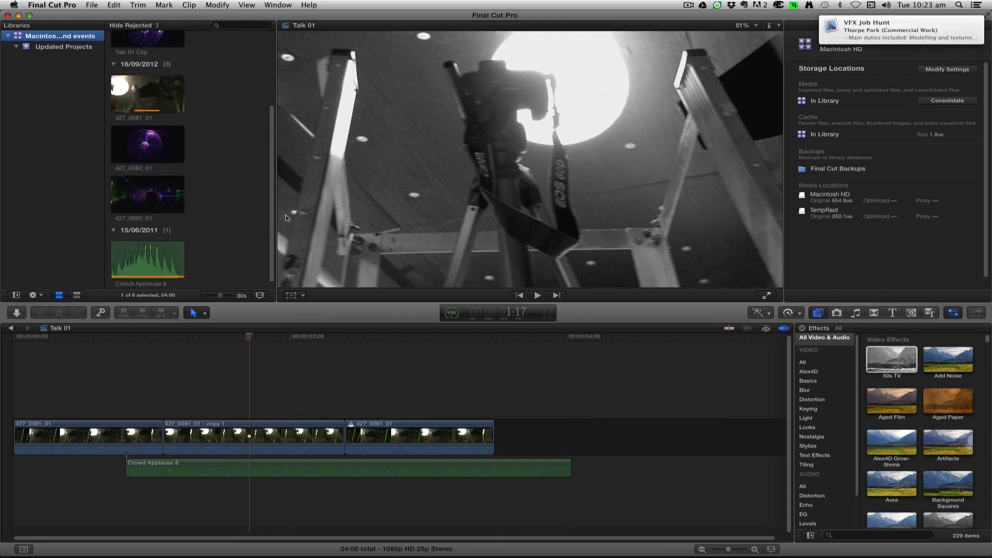
{"action": "scroll", "coordinate": [267, 92], "scroll_direction": "up", "scroll_amount": 5}
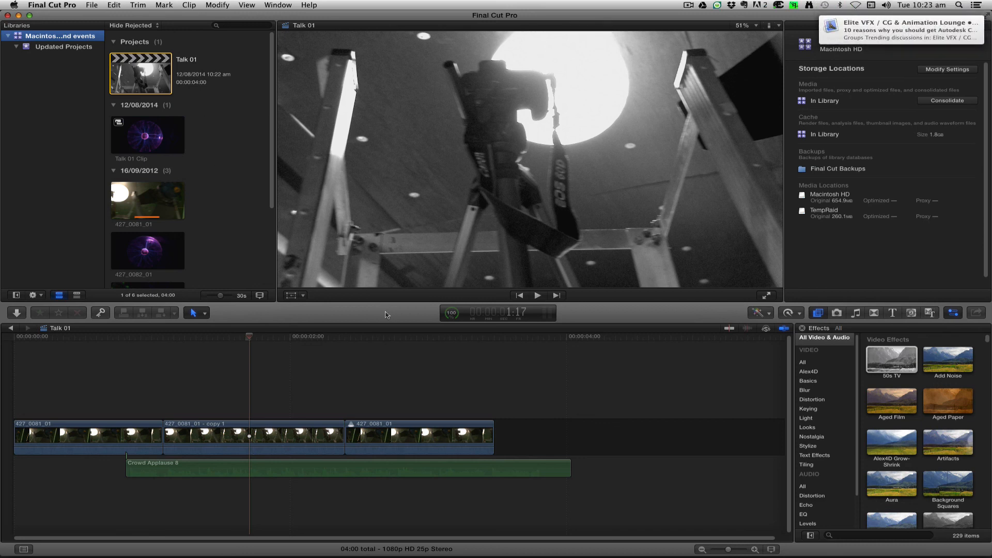
Step: Move the playhead to 2:13 in the last 427_0081_01 clip and examine its video inspector settings
{"action": "left_click", "coordinate": [364, 344]}
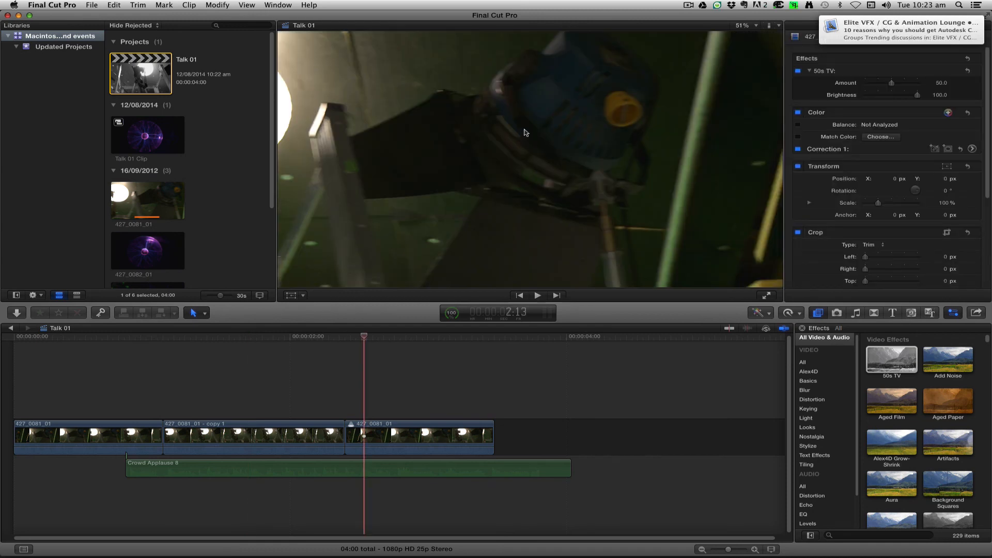
{"action": "key", "text": "super+z"}
{"action": "left_click", "coordinate": [954, 26]}
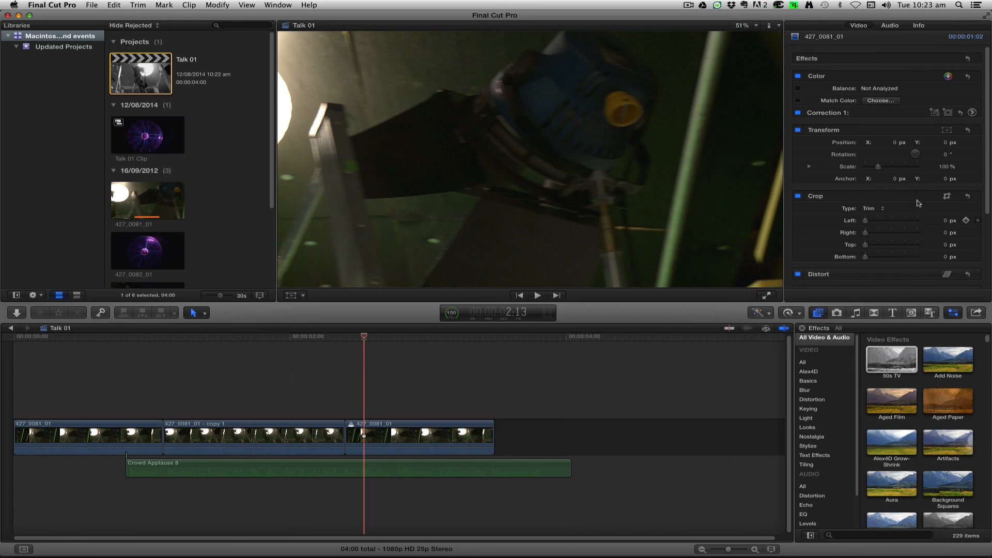
{"action": "left_click_drag", "start_coordinate": [986, 137], "coordinate": [984, 100]}
{"action": "scroll", "coordinate": [988, 195], "scroll_direction": "down", "scroll_amount": 5}
{"action": "scroll", "coordinate": [987, 195], "scroll_direction": "up", "scroll_amount": 5}
{"action": "left_click", "coordinate": [378, 339]}
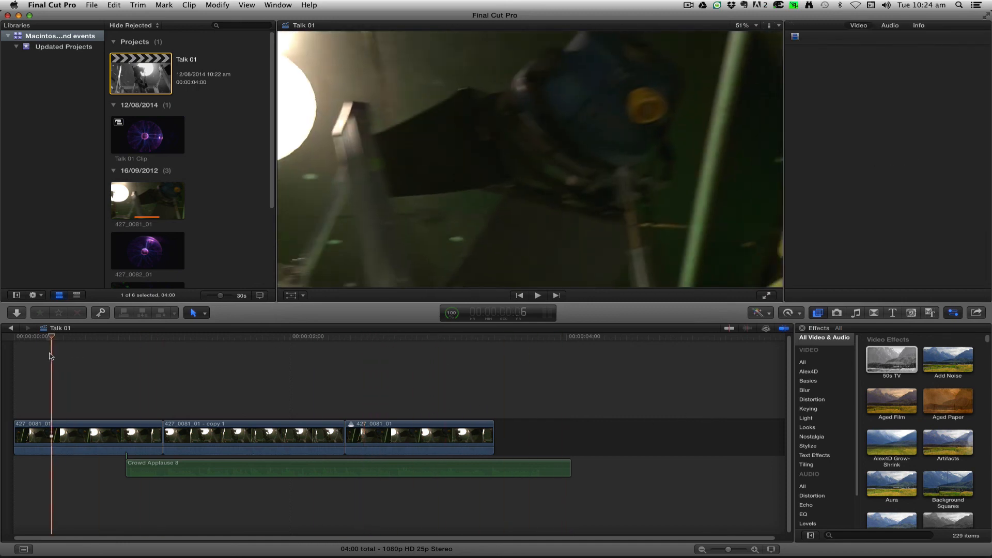